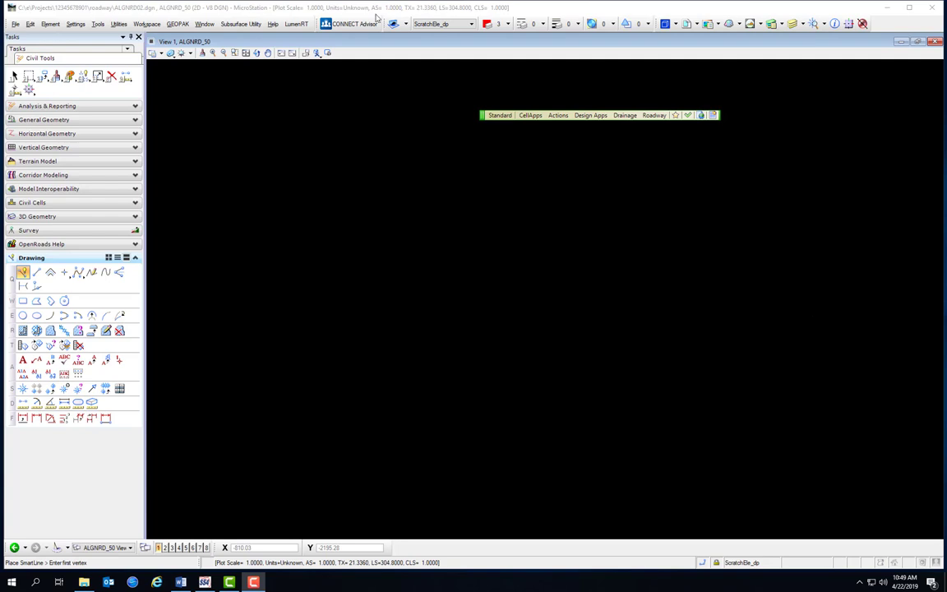
Step: Review the Operation and Mouse Wheel preferences in the workspace settings, including the Shift + Wheel option, and accept them
{"action": "left_click", "coordinate": [148, 24]}
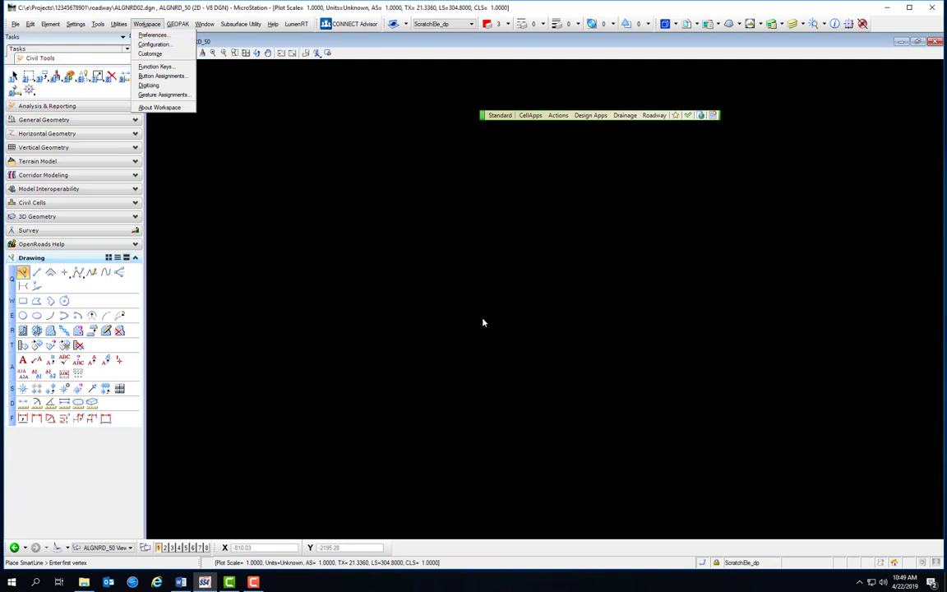
{"action": "left_click", "coordinate": [495, 273]}
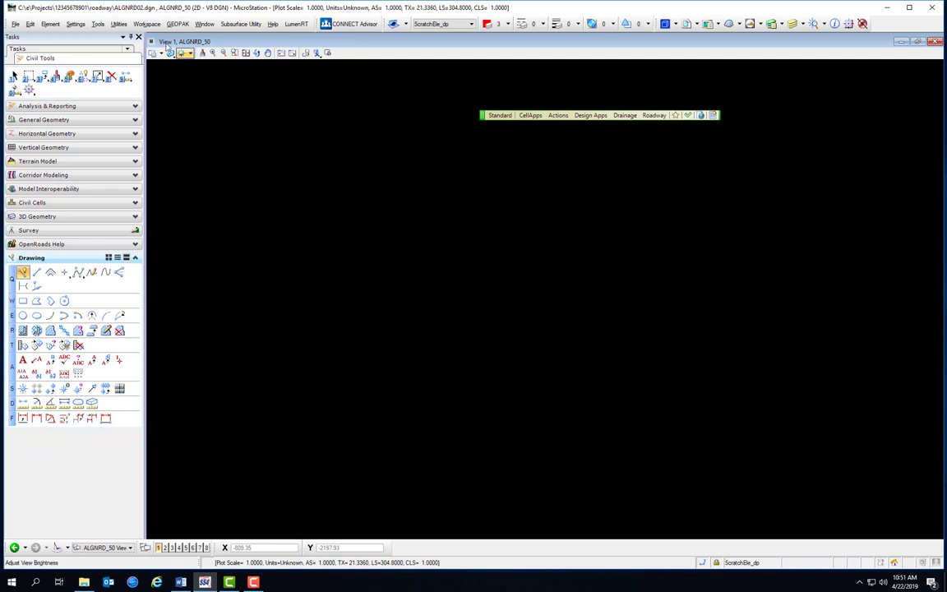
{"action": "left_click", "coordinate": [147, 23]}
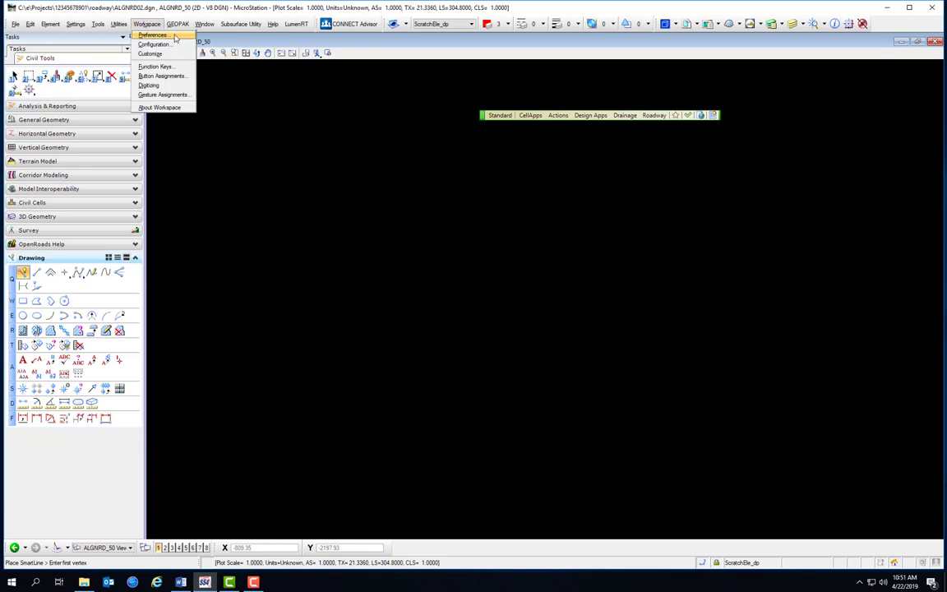
{"action": "left_click", "coordinate": [156, 35]}
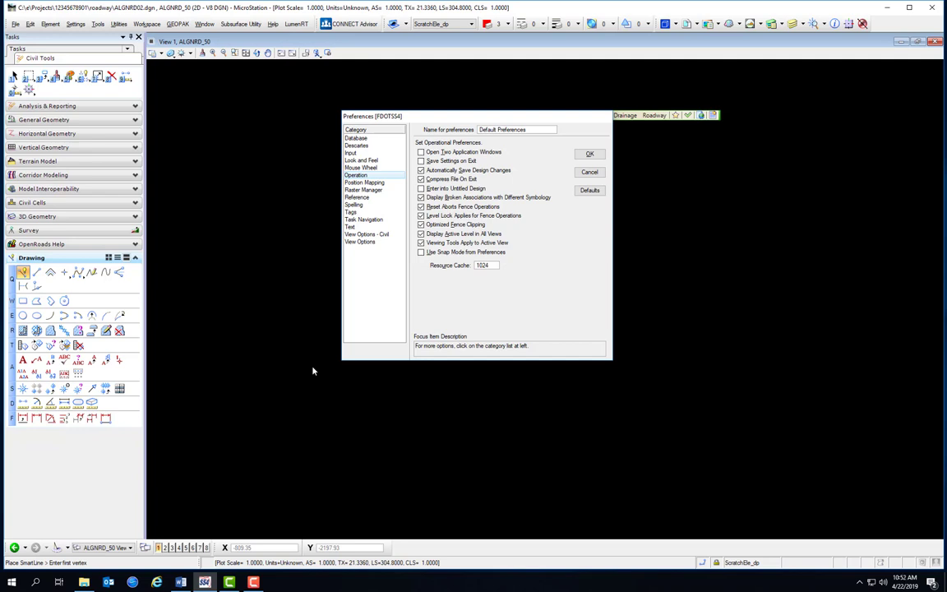
{"action": "key", "text": "Up"}
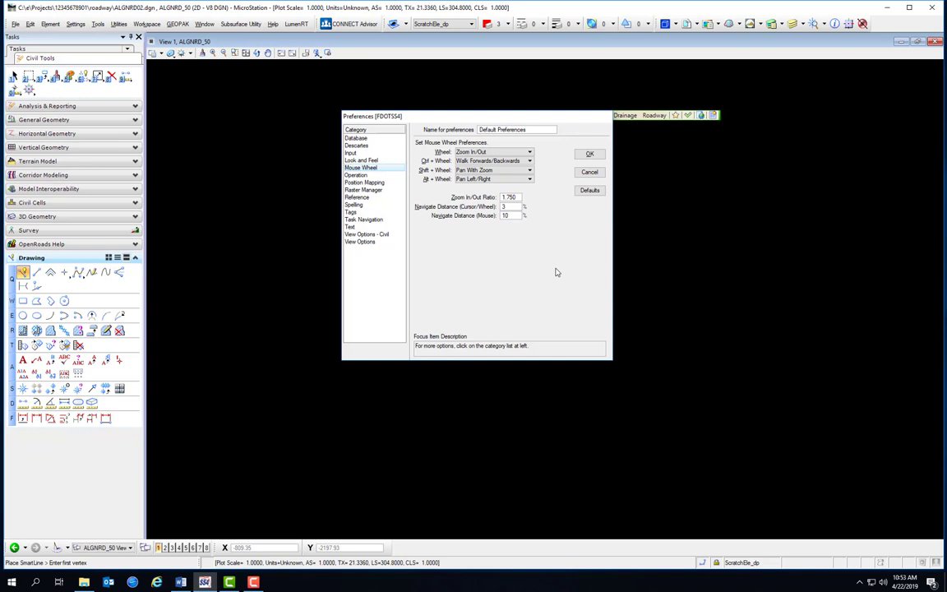
{"action": "left_click", "coordinate": [528, 171]}
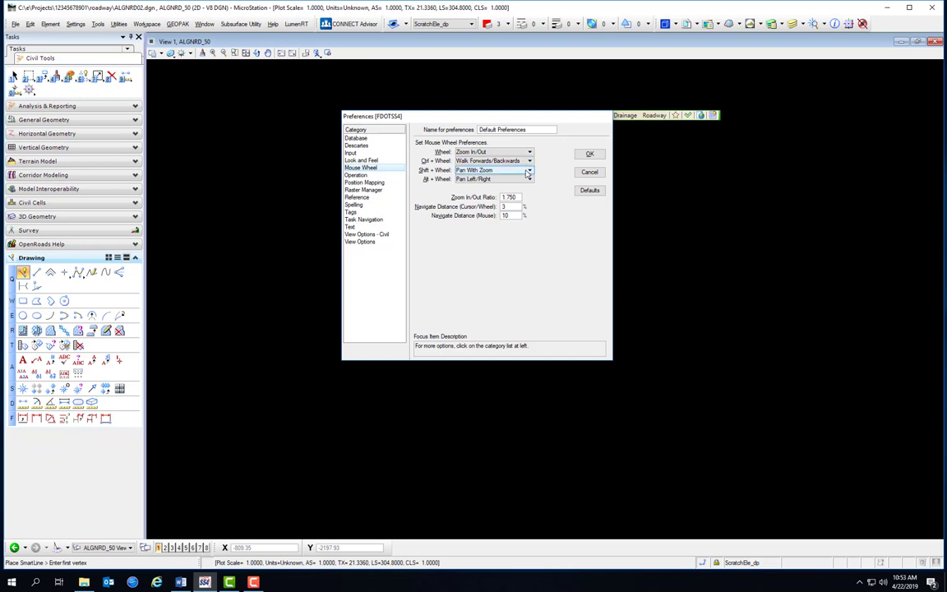
{"action": "left_click", "coordinate": [590, 154]}
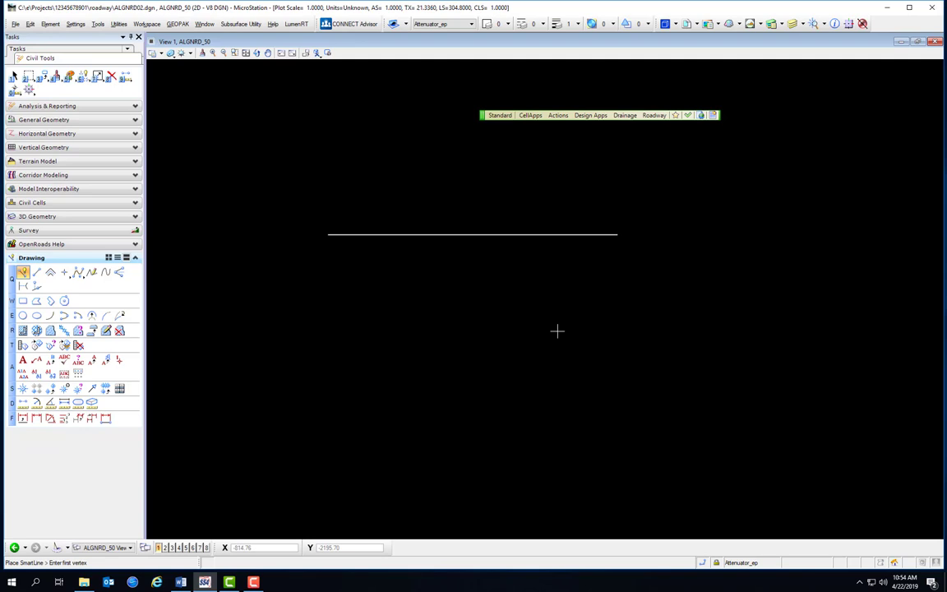
Step: Try starting a SmartLine snapped to the horizontal line's left endpoint, right endpoint and midpoint, resetting after each start point
{"action": "left_click", "coordinate": [328, 235]}
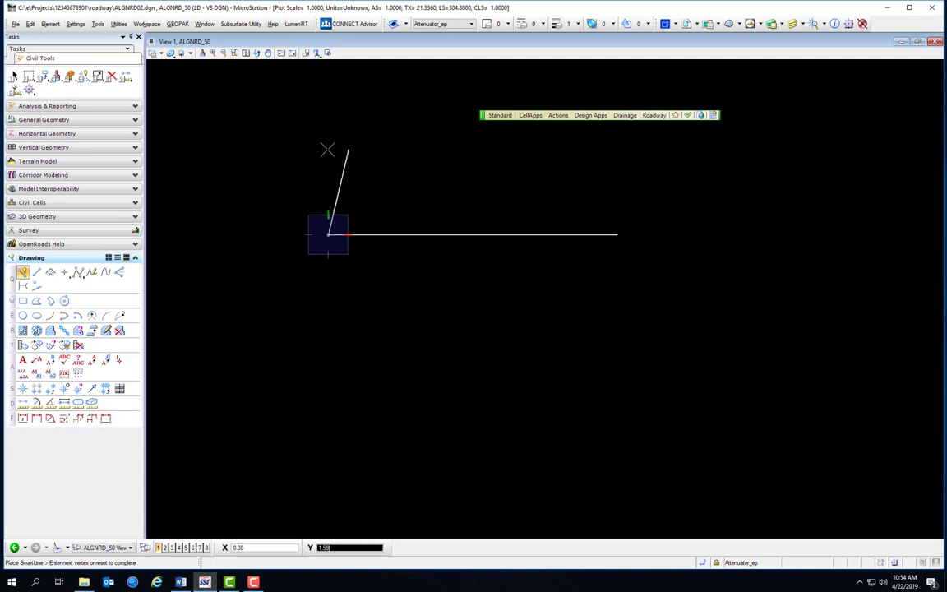
{"action": "right_click", "coordinate": [245, 199]}
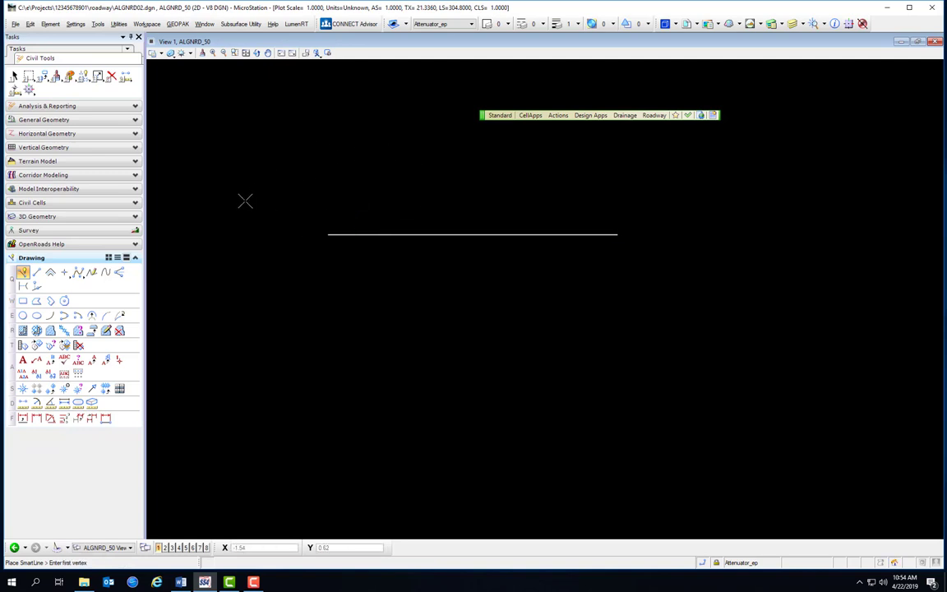
{"action": "left_click", "coordinate": [618, 235]}
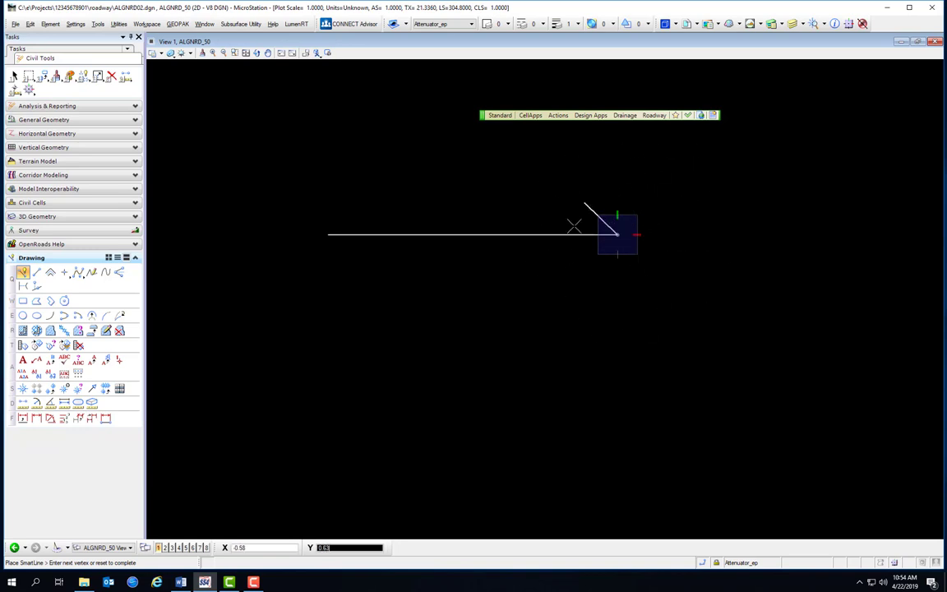
{"action": "right_click", "coordinate": [696, 178]}
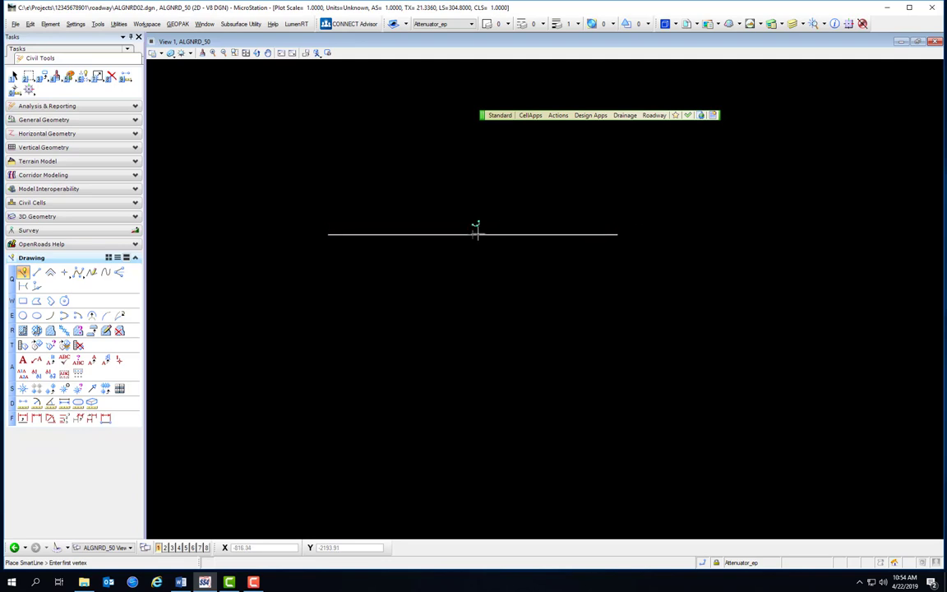
{"action": "left_click", "coordinate": [473, 234]}
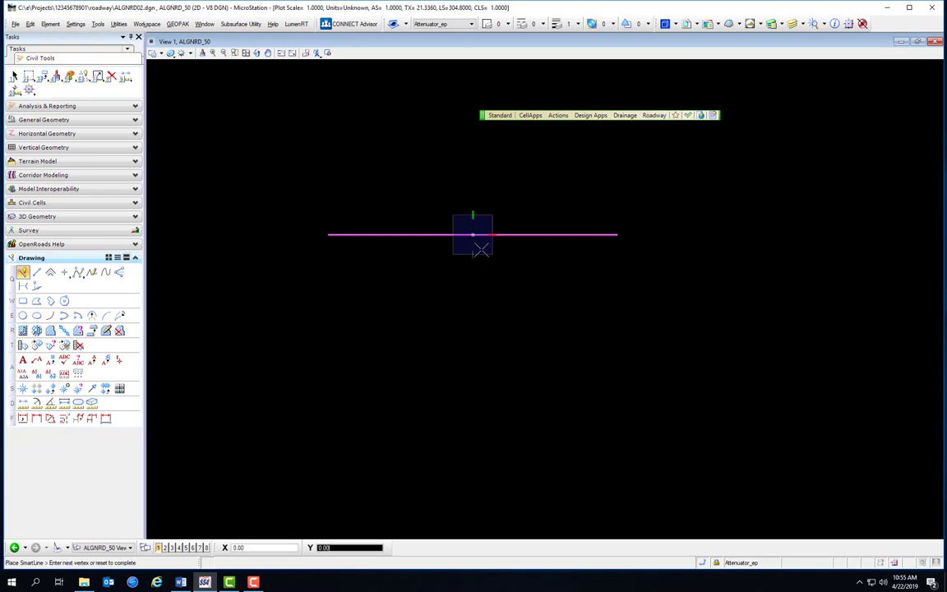
{"action": "right_click", "coordinate": [575, 326]}
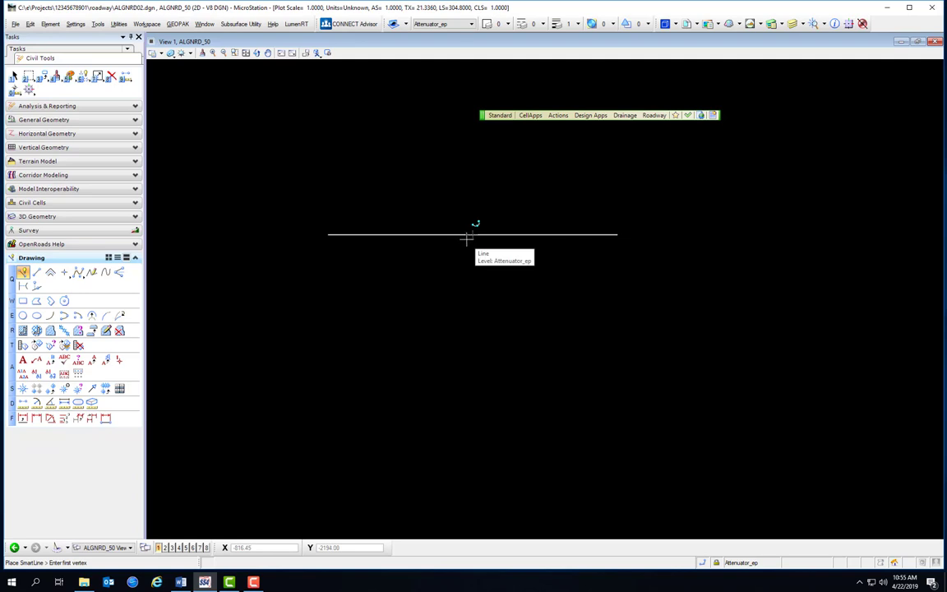
Step: Try a tentative snap to the horizontal line's midpoint, accept it as a SmartLine start point, and reset
{"action": "middle_click", "coordinate": [466, 239]}
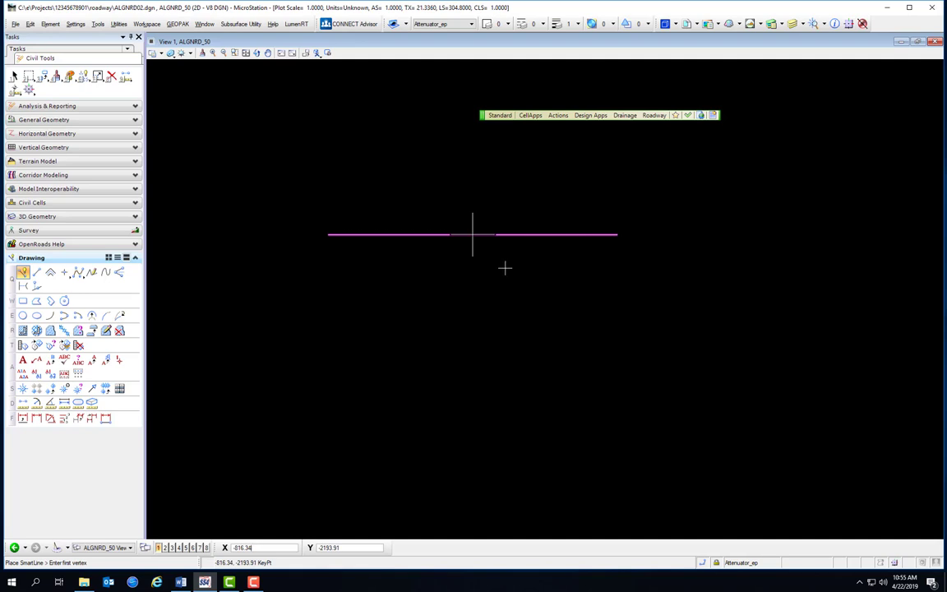
{"action": "left_click", "coordinate": [505, 267]}
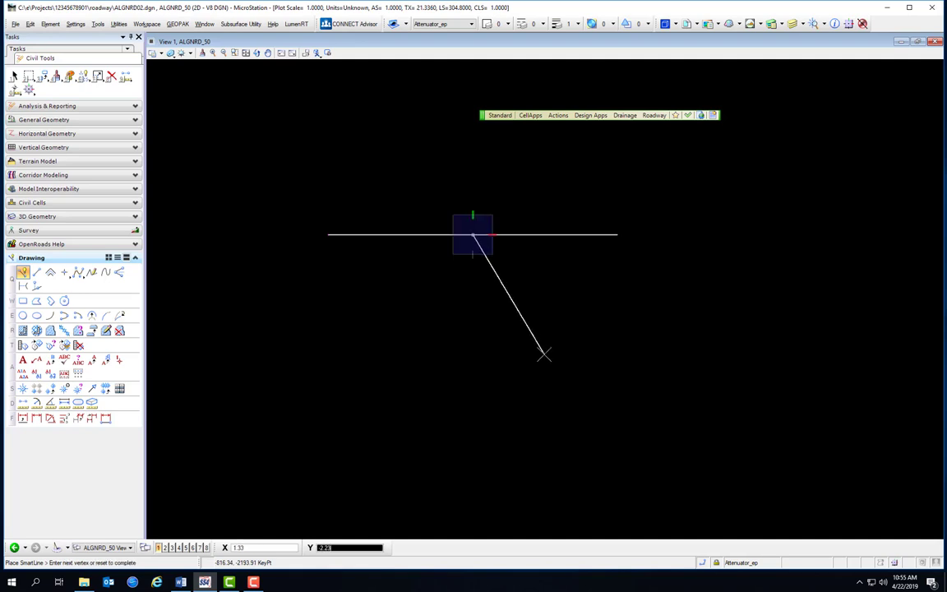
{"action": "right_click", "coordinate": [551, 296]}
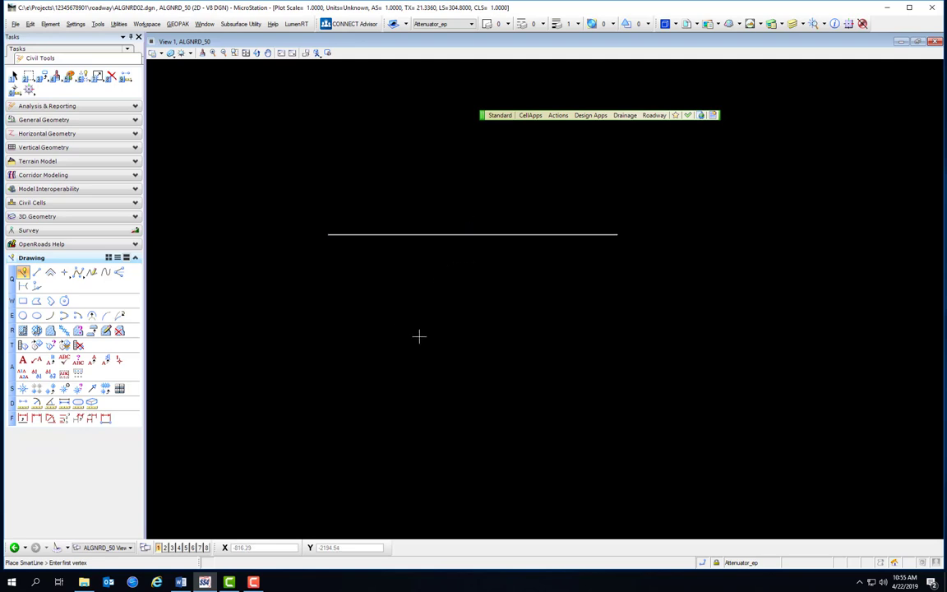
{"action": "middle_click_drag", "start_coordinate": [337, 300], "coordinate": [554, 317]}
{"action": "middle_click_drag", "start_coordinate": [705, 288], "coordinate": [473, 284]}
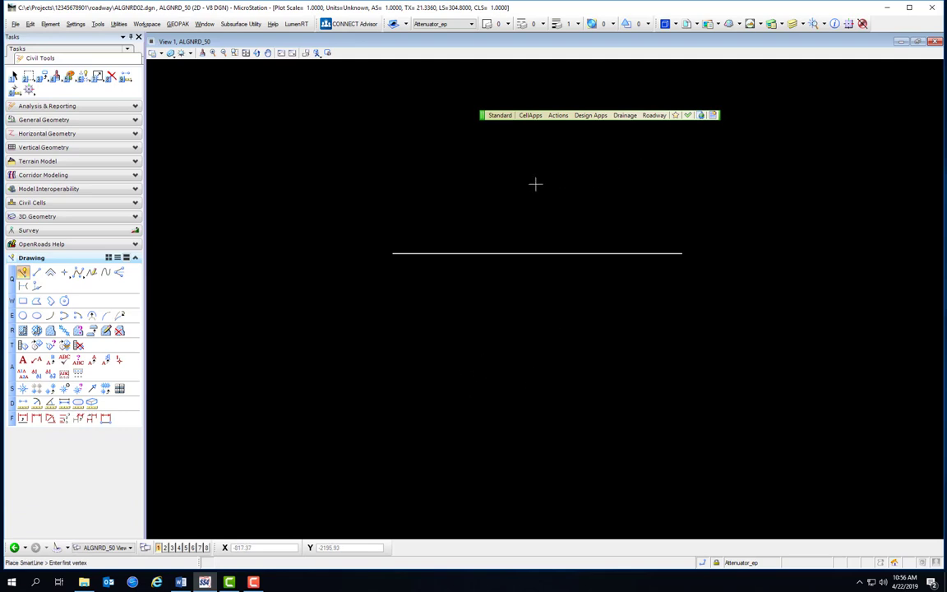
Step: Examine the button assignments and the mouse mappings for Data, Tentative, Reset and XButton 1, and close both dialogs without saving
{"action": "left_click", "coordinate": [147, 24]}
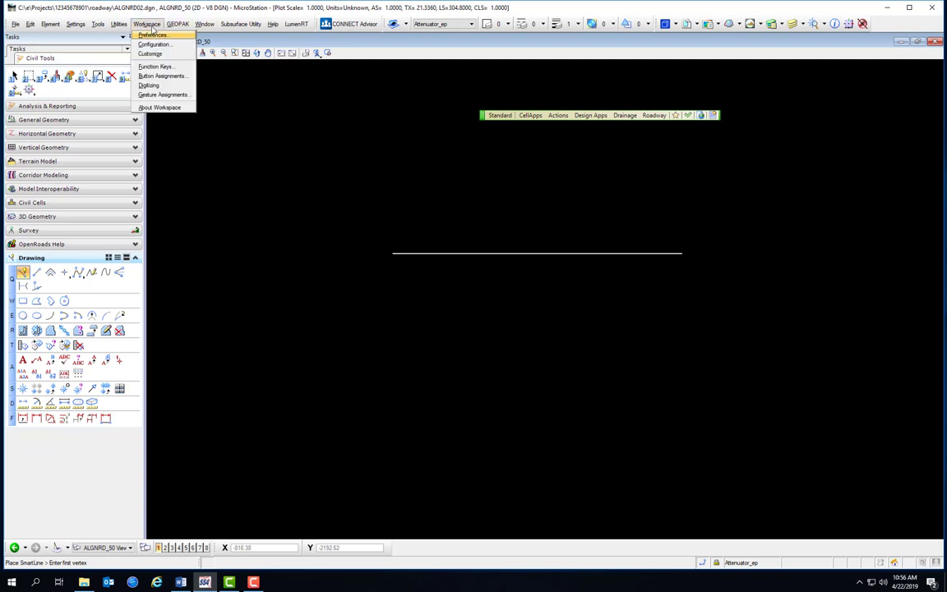
{"action": "left_click", "coordinate": [162, 76]}
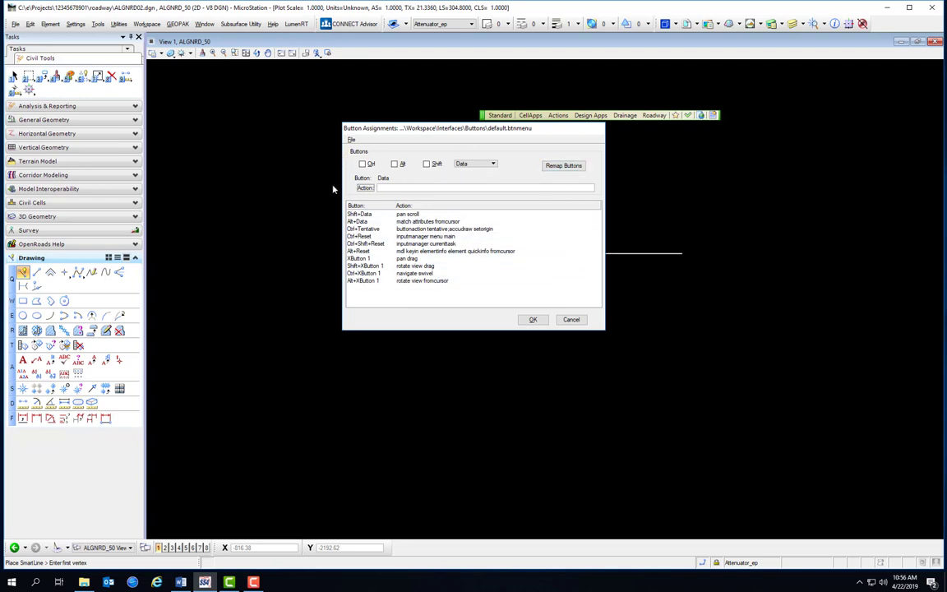
{"action": "left_click", "coordinate": [564, 165]}
{"action": "left_click_drag", "start_coordinate": [485, 160], "coordinate": [554, 183]}
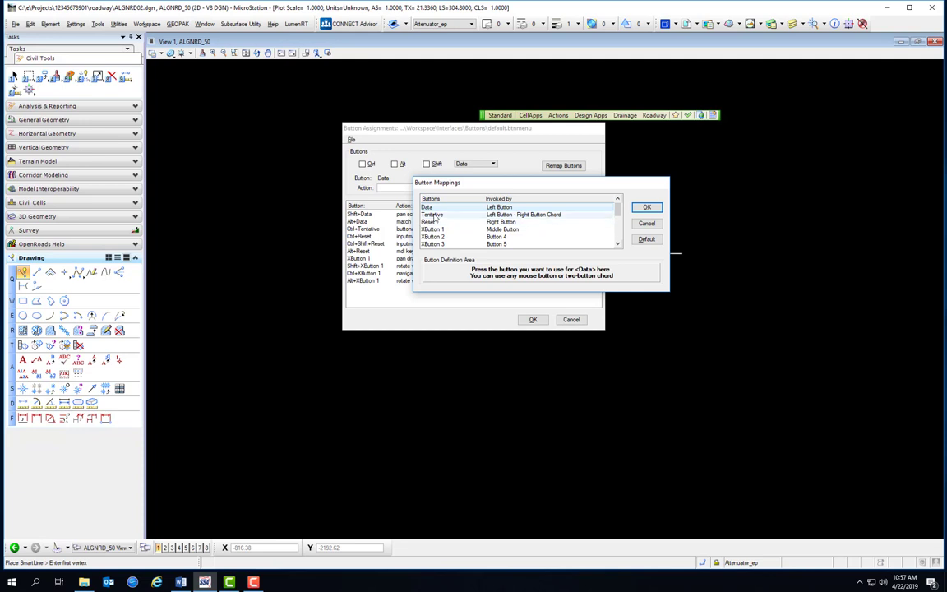
{"action": "left_click", "coordinate": [497, 215]}
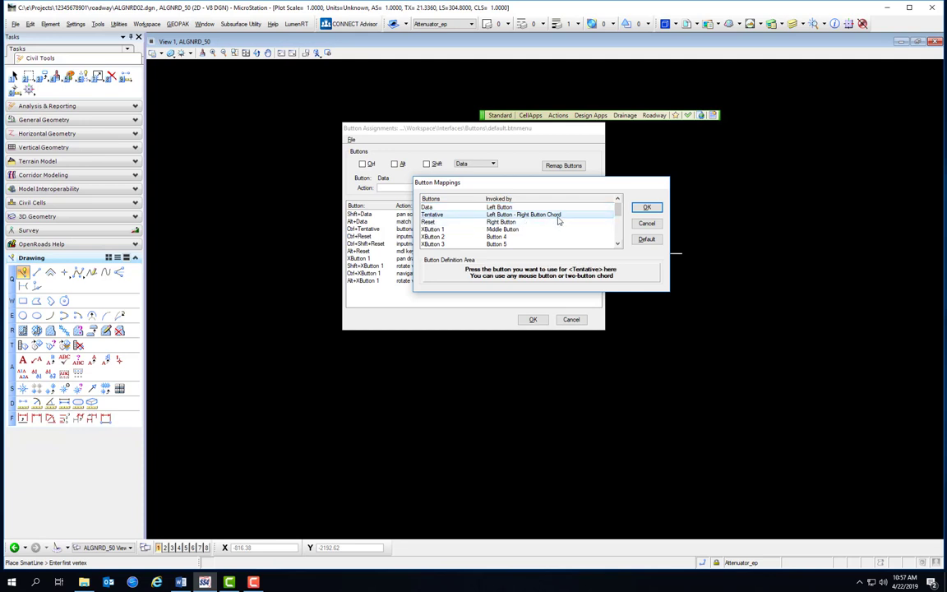
{"action": "left_click", "coordinate": [501, 222]}
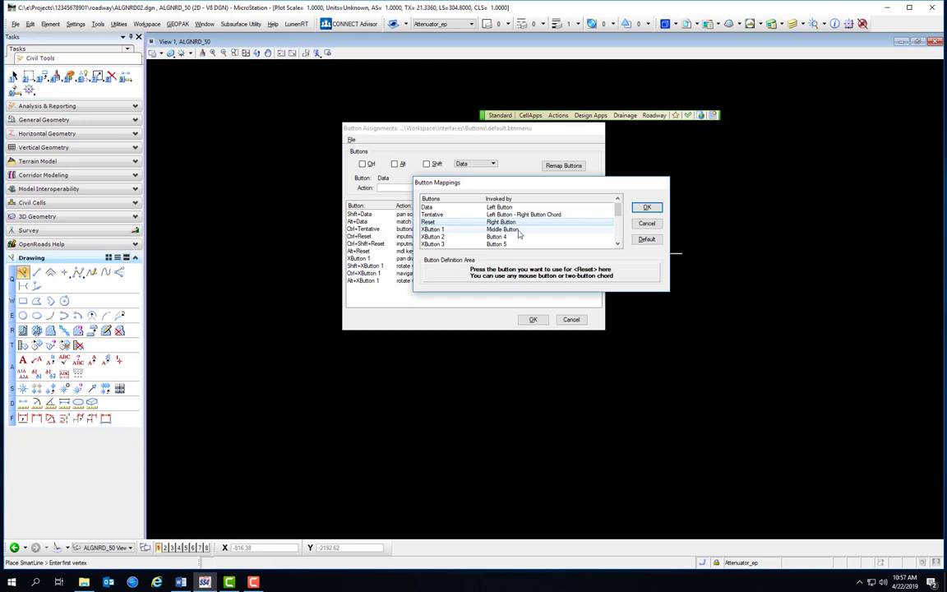
{"action": "left_click", "coordinate": [518, 230]}
{"action": "scroll", "coordinate": [503, 240], "scroll_direction": "down", "scroll_amount": 4}
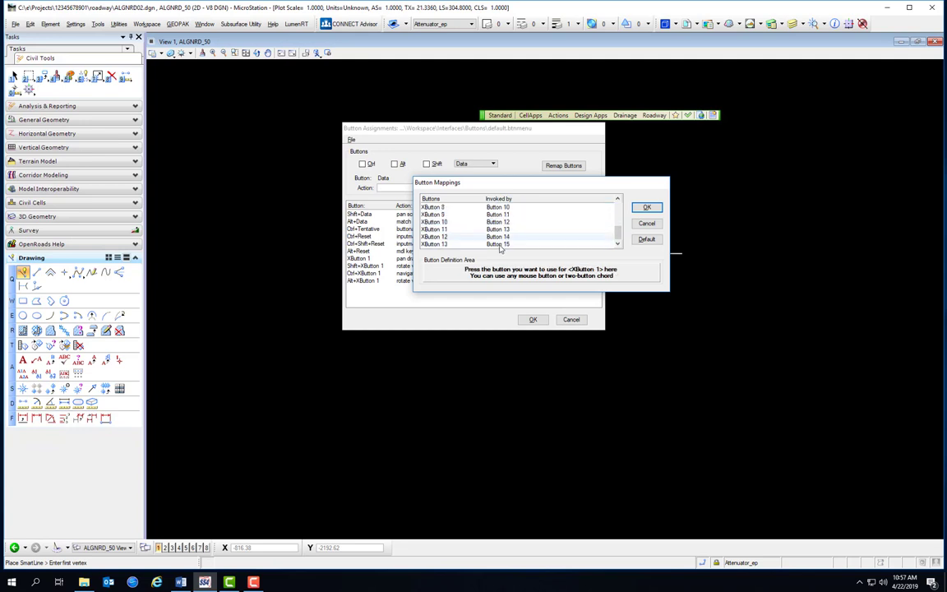
{"action": "scroll", "coordinate": [499, 242], "scroll_direction": "up", "scroll_amount": 4}
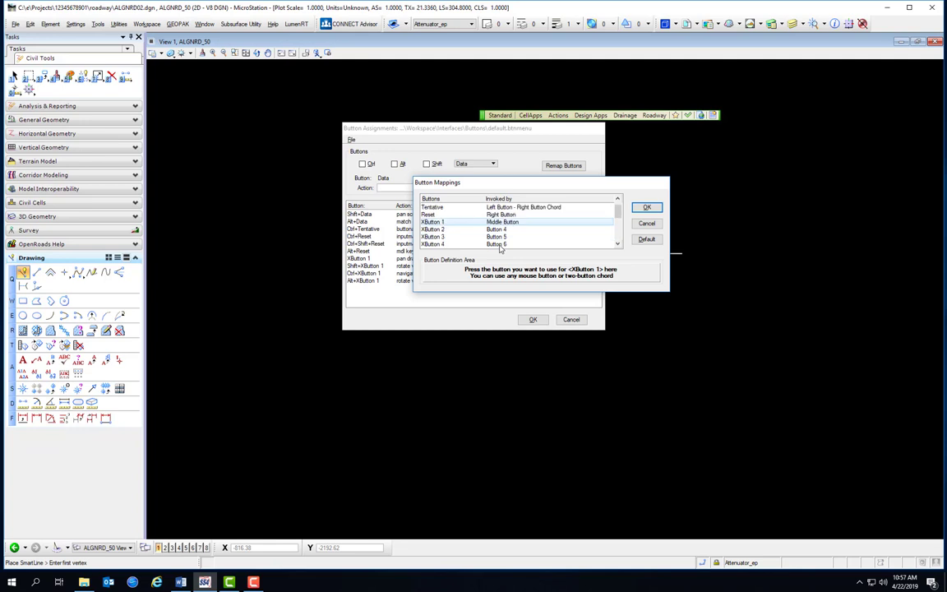
{"action": "left_click", "coordinate": [646, 224]}
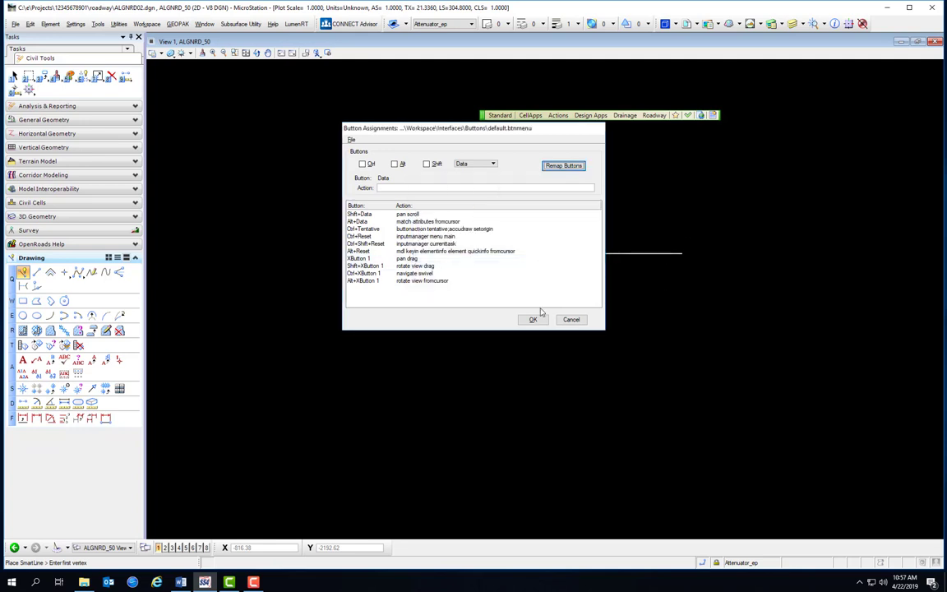
{"action": "left_click", "coordinate": [571, 320]}
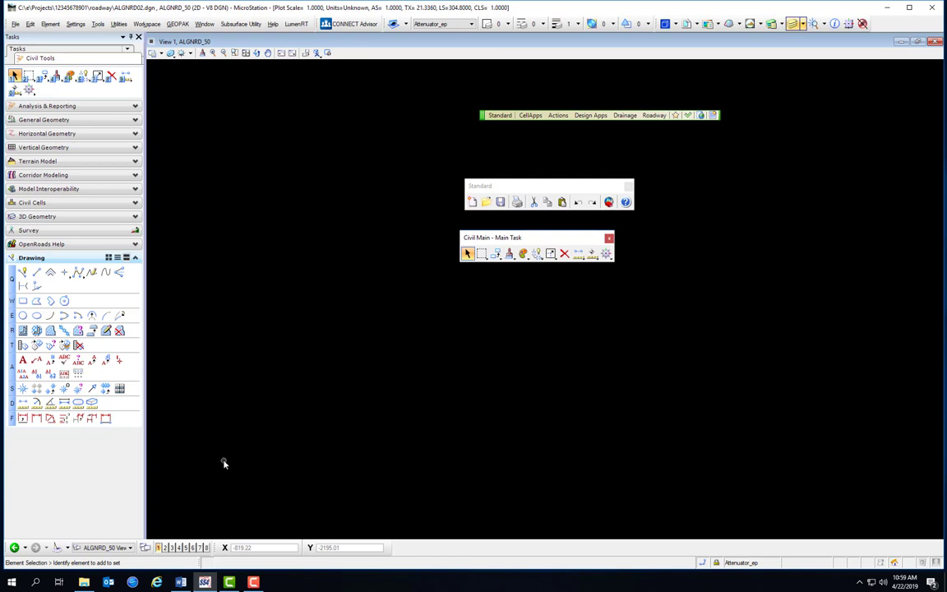
Step: Move the floating Civil Main toolbox next to the task list and close it
{"action": "left_click_drag", "start_coordinate": [529, 239], "coordinate": [534, 258]}
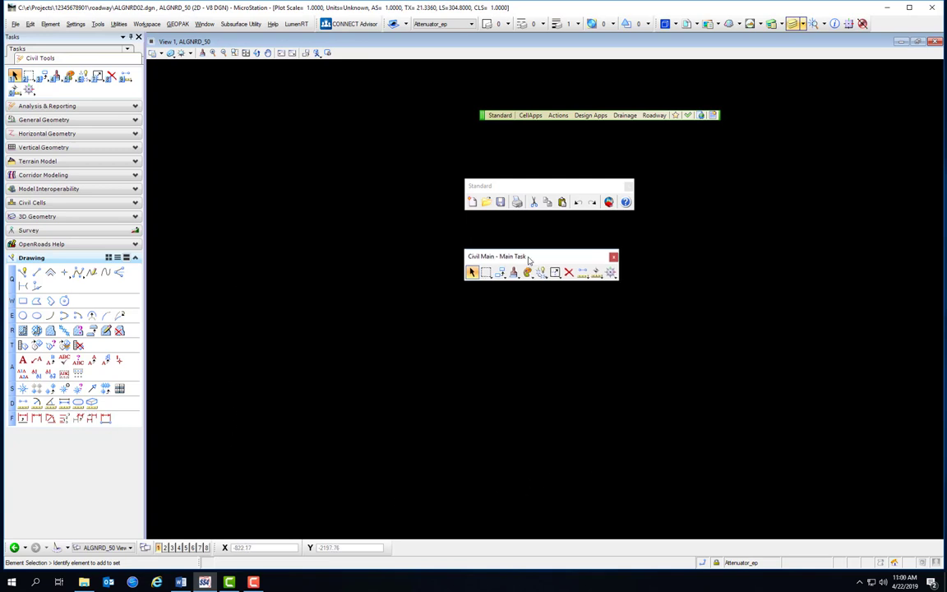
{"action": "left_click_drag", "start_coordinate": [528, 259], "coordinate": [263, 125]}
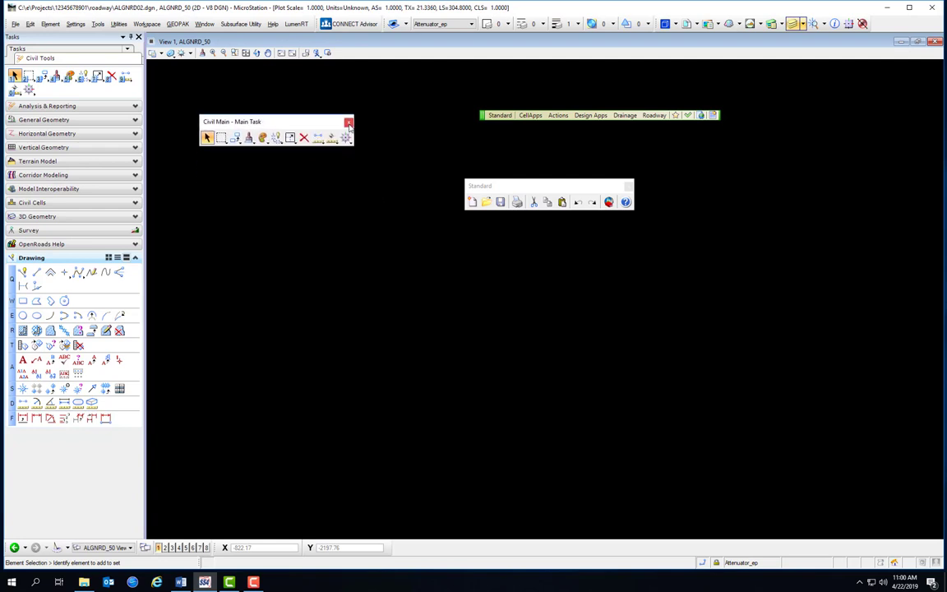
{"action": "left_click", "coordinate": [348, 123]}
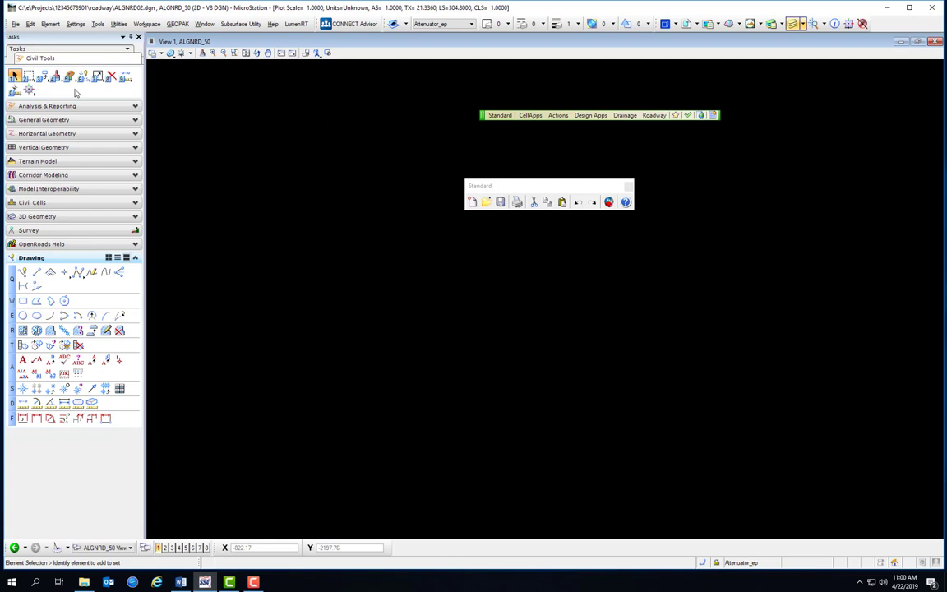
Step: Open the Civil Main task as a toolbox and place it in the drawing area below the Standard toolbox's level
{"action": "right_click", "coordinate": [114, 95]}
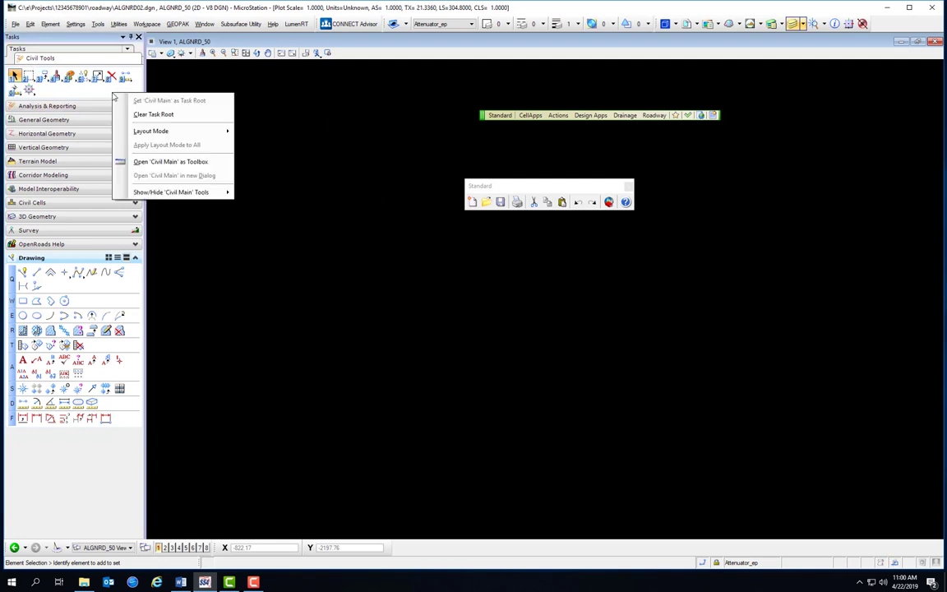
{"action": "left_click", "coordinate": [181, 161]}
{"action": "left_click_drag", "start_coordinate": [254, 155], "coordinate": [332, 288]}
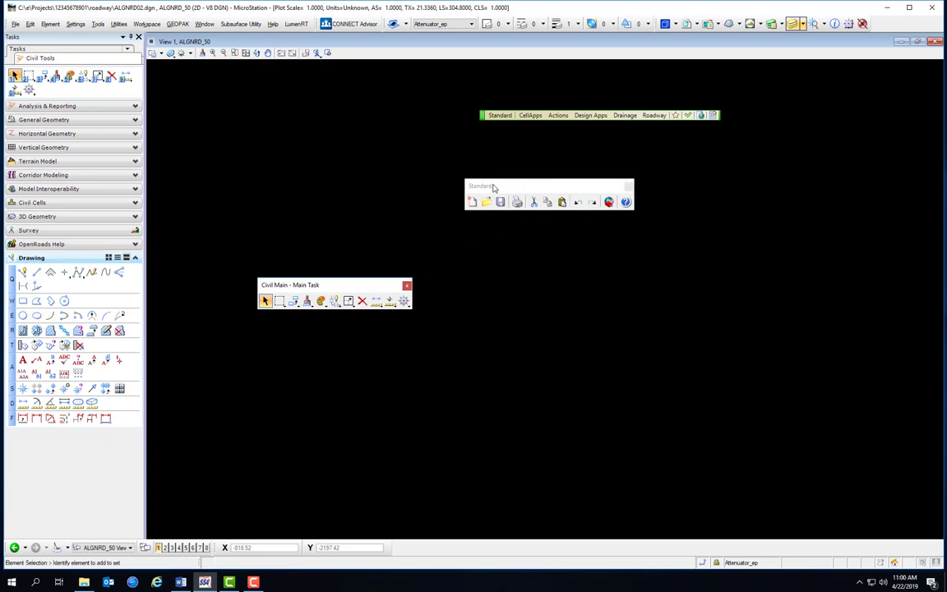
Step: Dock the Standard toolbox beneath the menu bar and float it again as a vertical toolbox in the drawing area
{"action": "left_click_drag", "start_coordinate": [531, 185], "coordinate": [77, 43]}
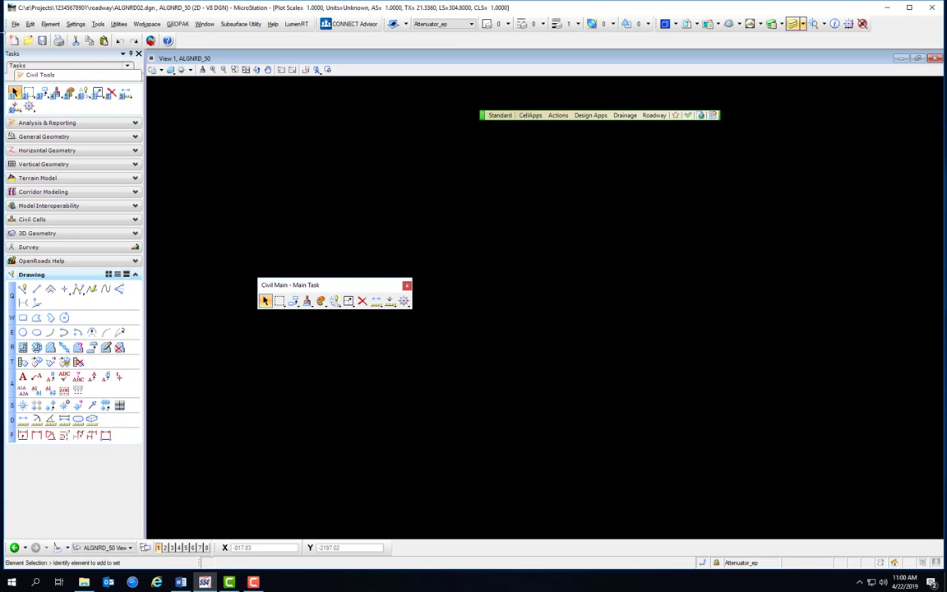
{"action": "left_click_drag", "start_coordinate": [5, 39], "coordinate": [508, 226]}
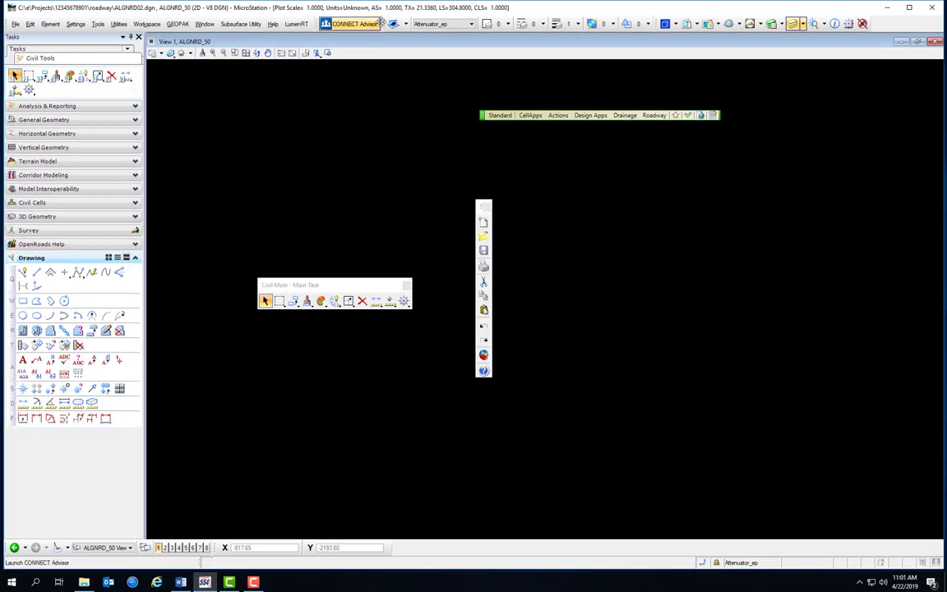
Step: Undock the Attributes toolbox into the drawing area and dock it back in its original row
{"action": "left_click_drag", "start_coordinate": [387, 23], "coordinate": [337, 140]}
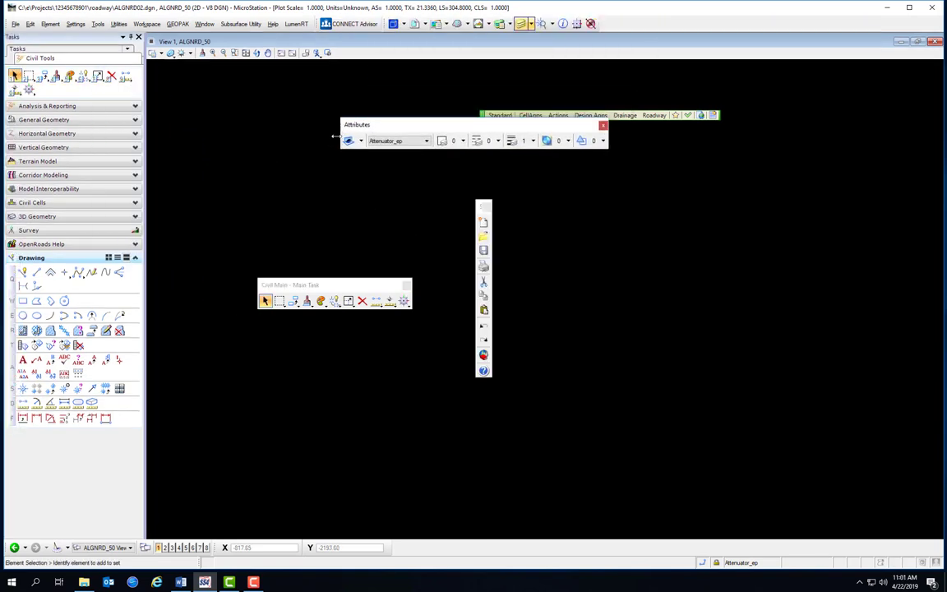
{"action": "left_click_drag", "start_coordinate": [401, 104], "coordinate": [401, 20]}
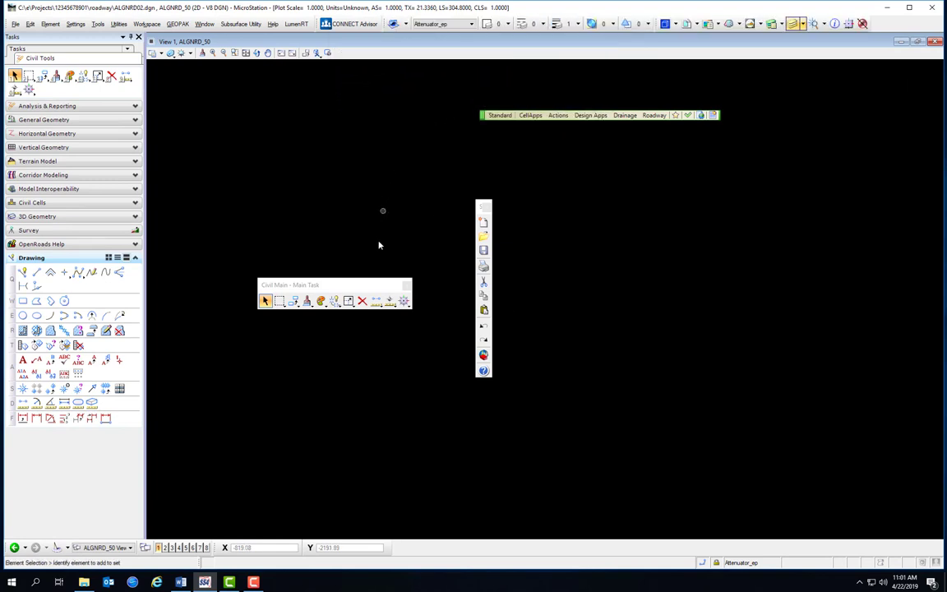
Step: Move the floating Civil Main toolbox higher in the drawing area and review the list of tools it can show
{"action": "left_click_drag", "start_coordinate": [362, 285], "coordinate": [325, 109]}
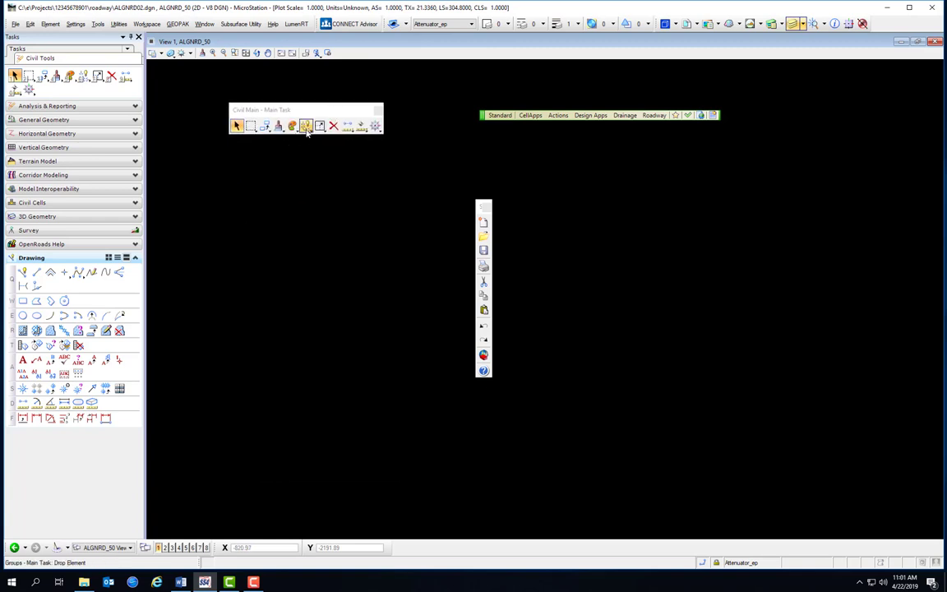
{"action": "right_click", "coordinate": [277, 116]}
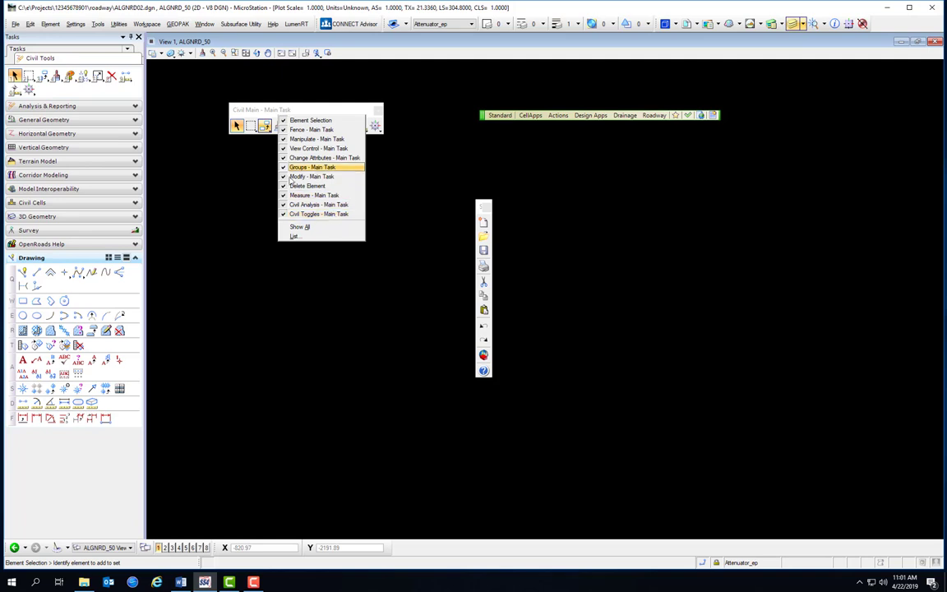
{"action": "left_click", "coordinate": [299, 109]}
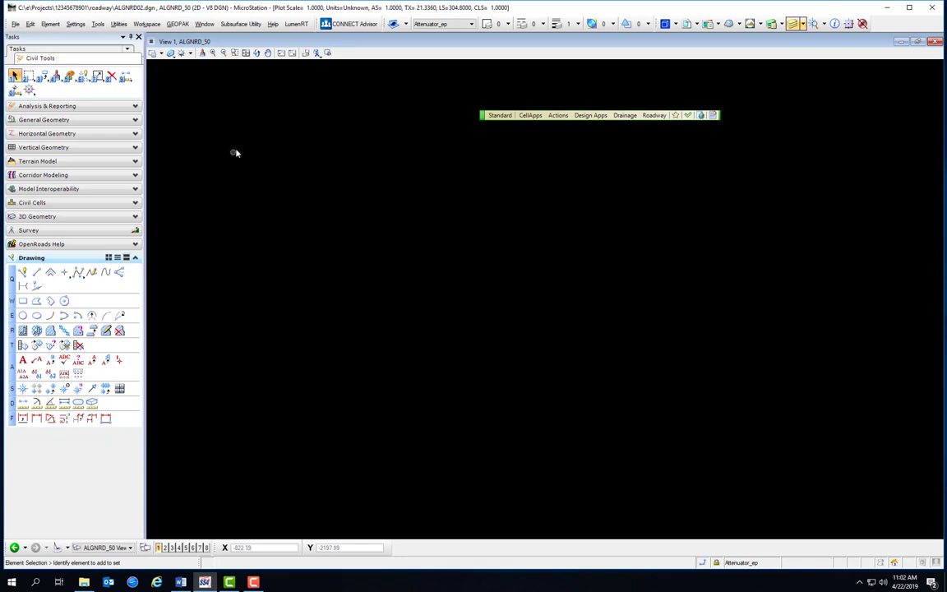
Step: Draw a two-segment SmartLine: a horizontal segment about 3.3 units long running left, followed by one sloping down to the left
{"action": "left_click", "coordinate": [22, 272]}
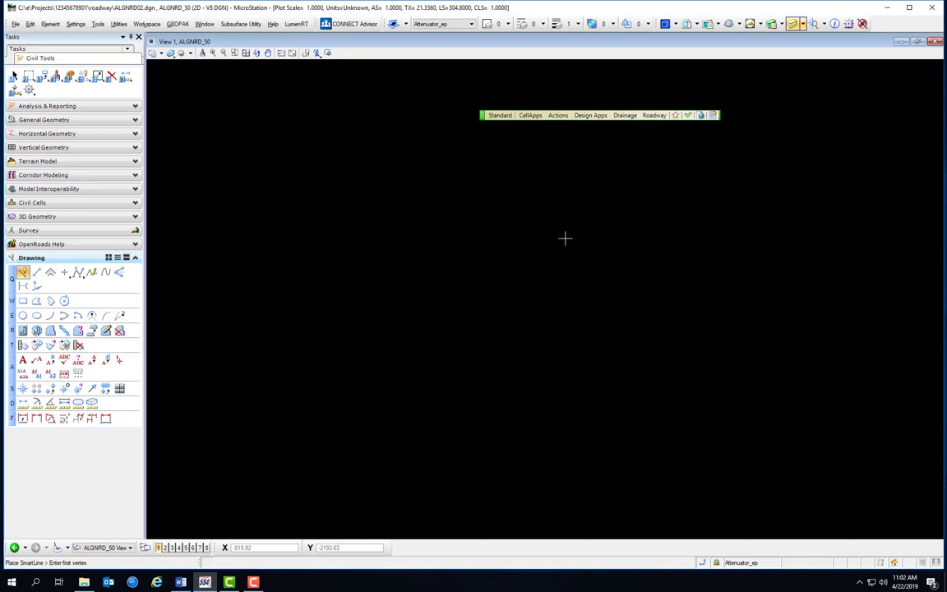
{"action": "left_click", "coordinate": [564, 238]}
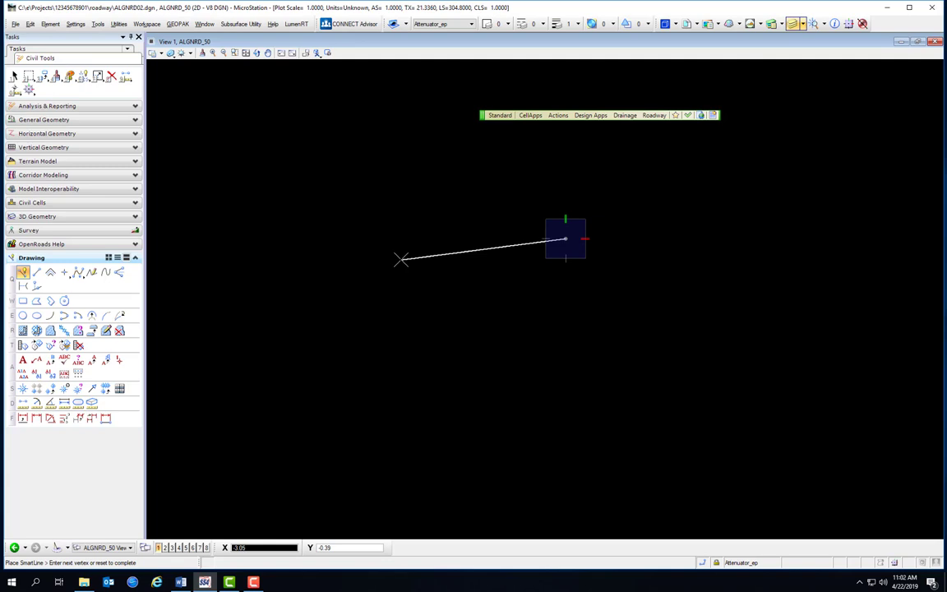
{"action": "left_click", "coordinate": [389, 238]}
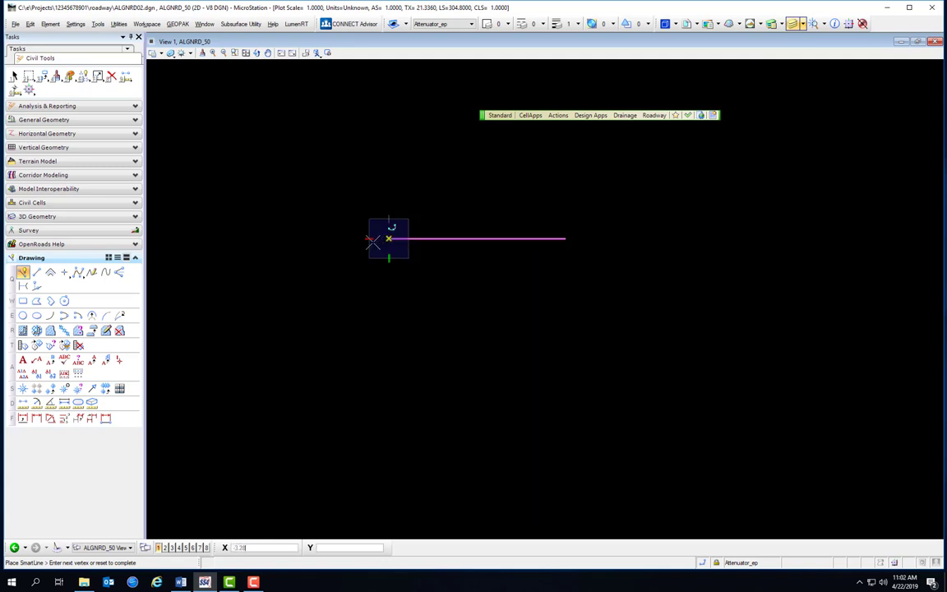
{"action": "left_click", "coordinate": [261, 282]}
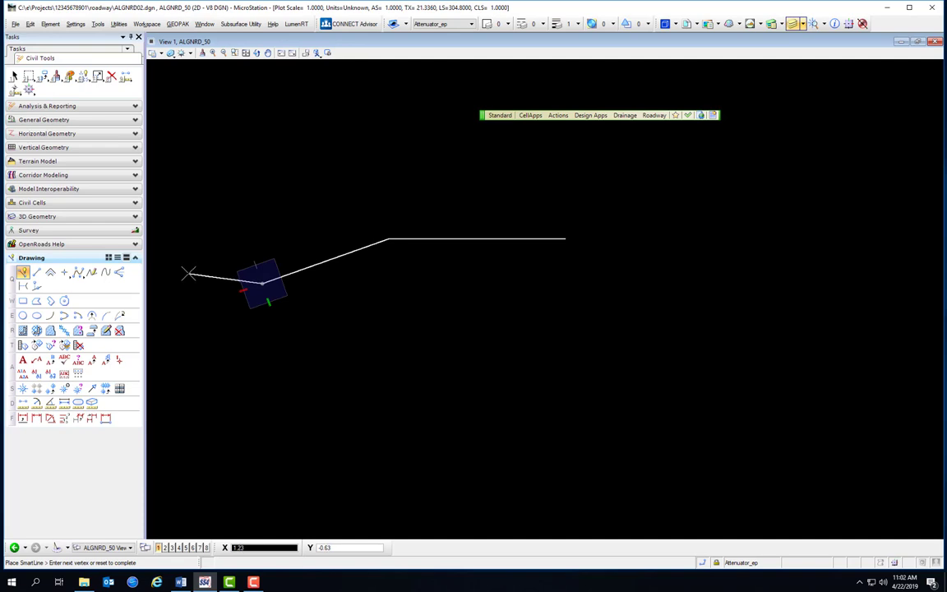
{"action": "right_click", "coordinate": [189, 273]}
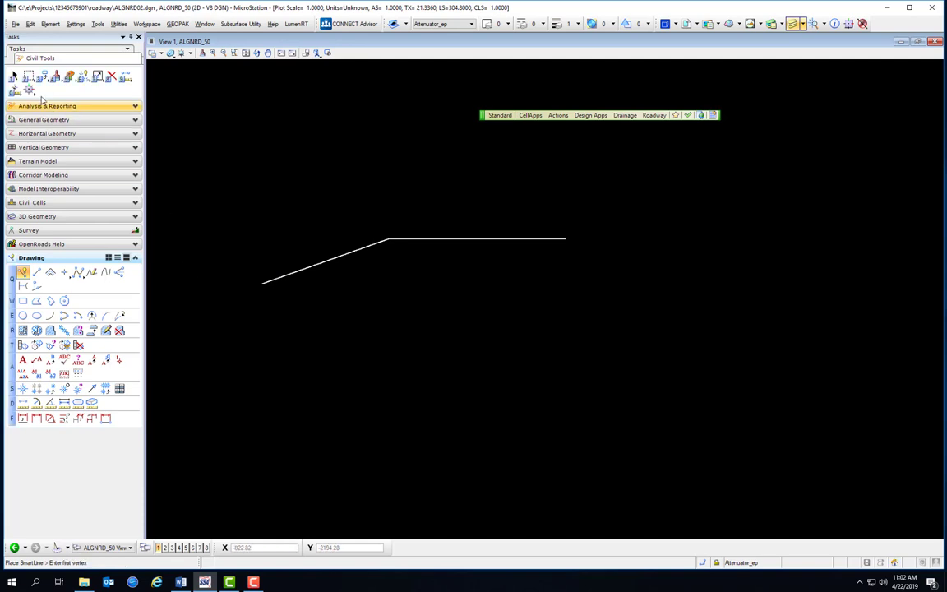
Step: Delete the two-segment line string from the view and return to element selection
{"action": "left_click", "coordinate": [112, 76]}
{"action": "left_click", "coordinate": [430, 243]}
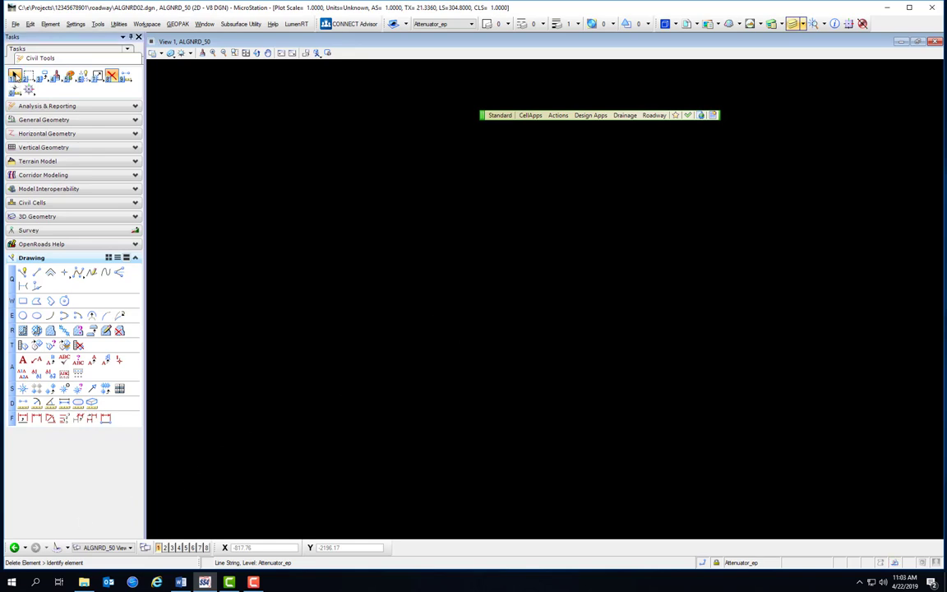
{"action": "left_click", "coordinate": [15, 75]}
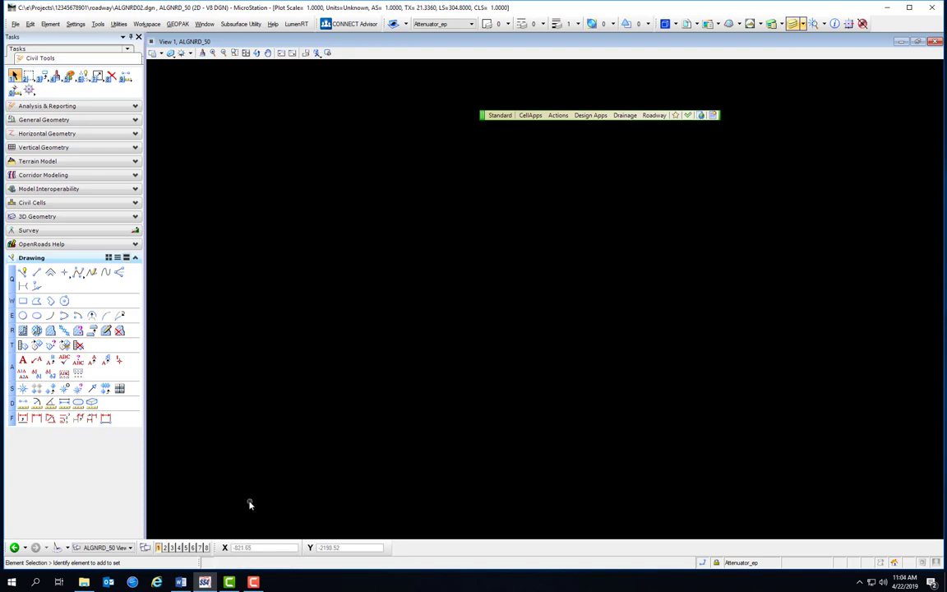
Step: Review the logged messages in the Message Center and close it
{"action": "left_click", "coordinate": [205, 564]}
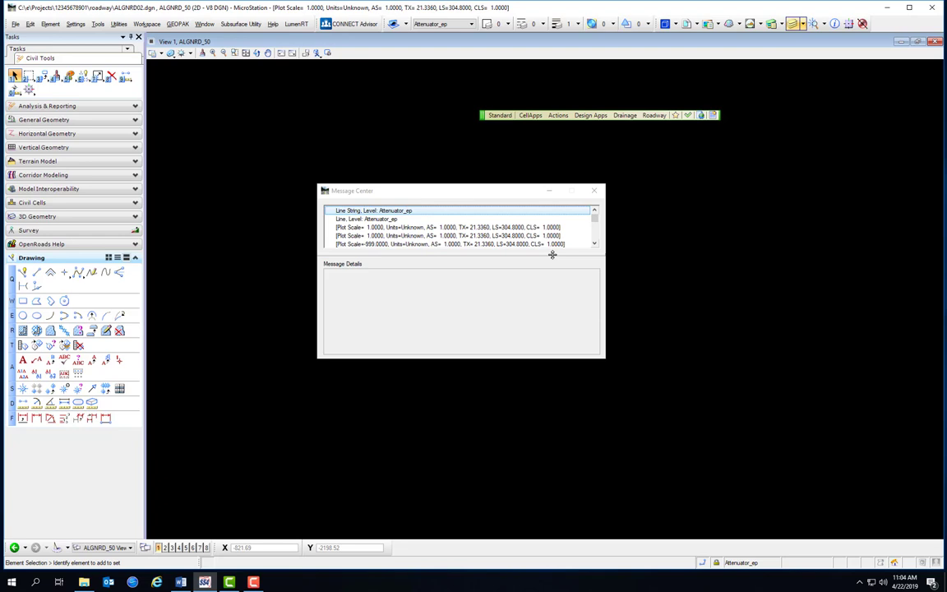
{"action": "left_click", "coordinate": [594, 244]}
{"action": "left_click", "coordinate": [594, 244]}
{"action": "left_click", "coordinate": [594, 244]}
{"action": "left_click", "coordinate": [594, 244]}
{"action": "left_click", "coordinate": [594, 244]}
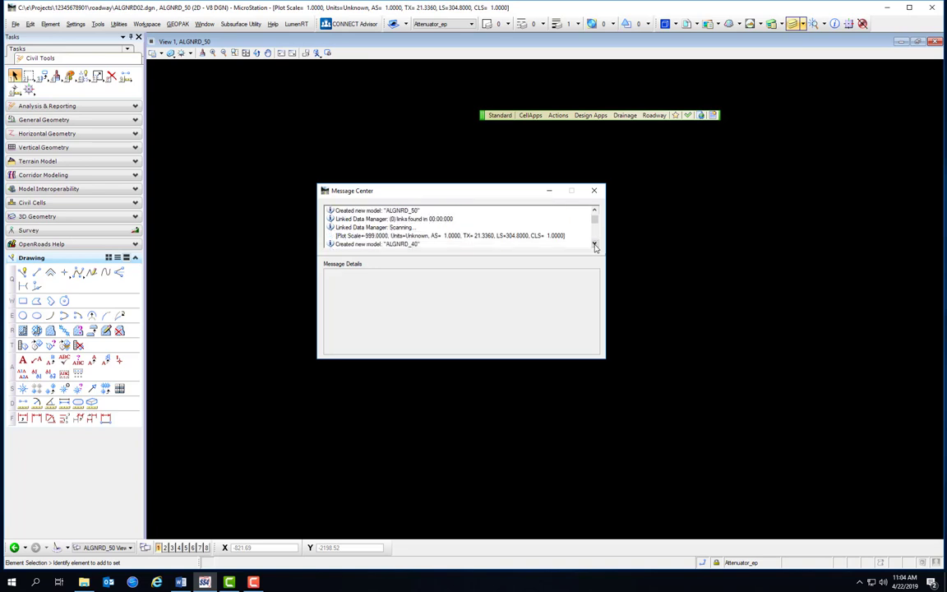
{"action": "left_click", "coordinate": [594, 244]}
{"action": "left_click", "coordinate": [594, 244]}
{"action": "left_click", "coordinate": [594, 244]}
{"action": "left_click", "coordinate": [594, 244]}
{"action": "left_click", "coordinate": [594, 244]}
{"action": "left_click", "coordinate": [594, 244]}
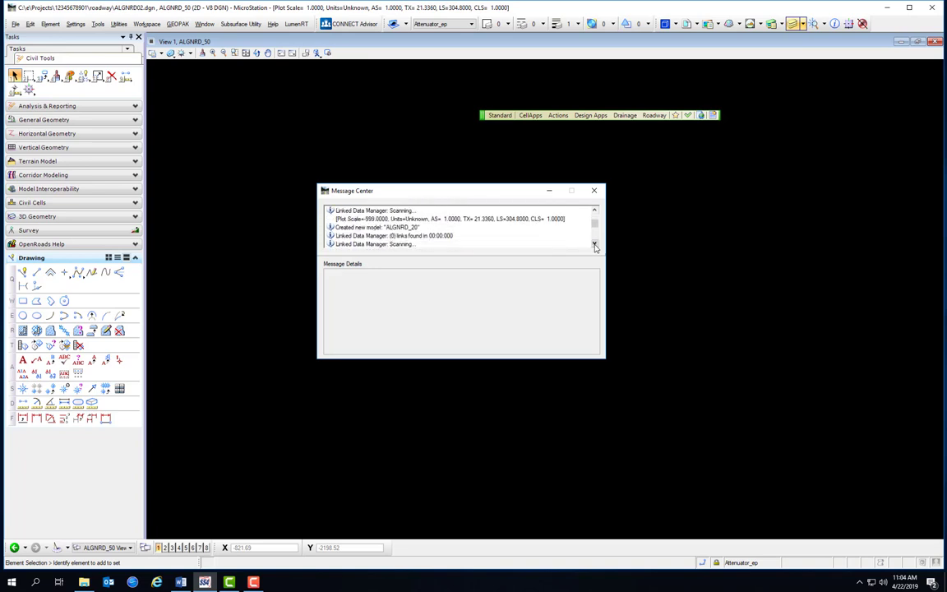
{"action": "left_click", "coordinate": [594, 244]}
{"action": "left_click", "coordinate": [594, 190]}
Step: Review the available snap modes and the lock options in the status bar
{"action": "left_click", "coordinate": [703, 564]}
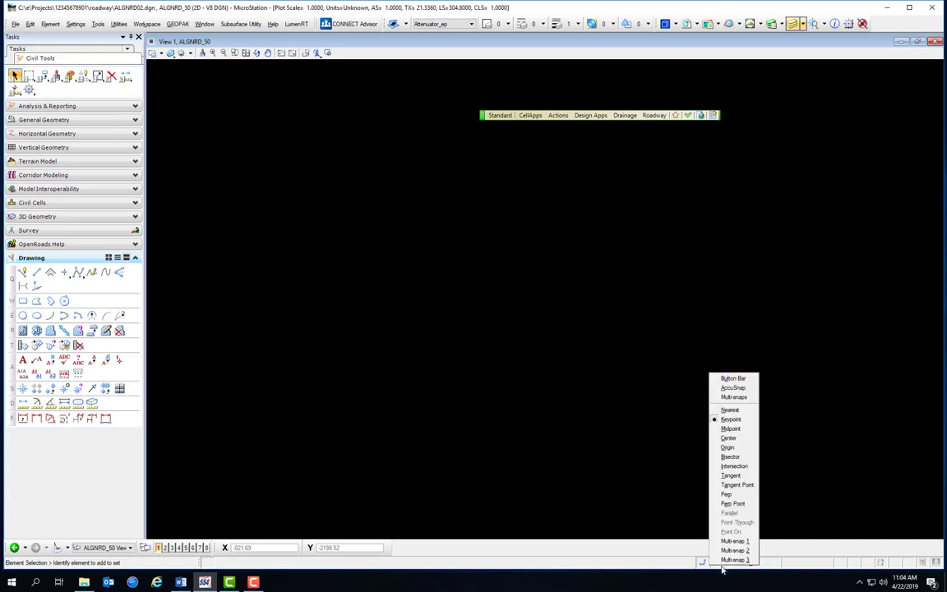
{"action": "left_click", "coordinate": [717, 565]}
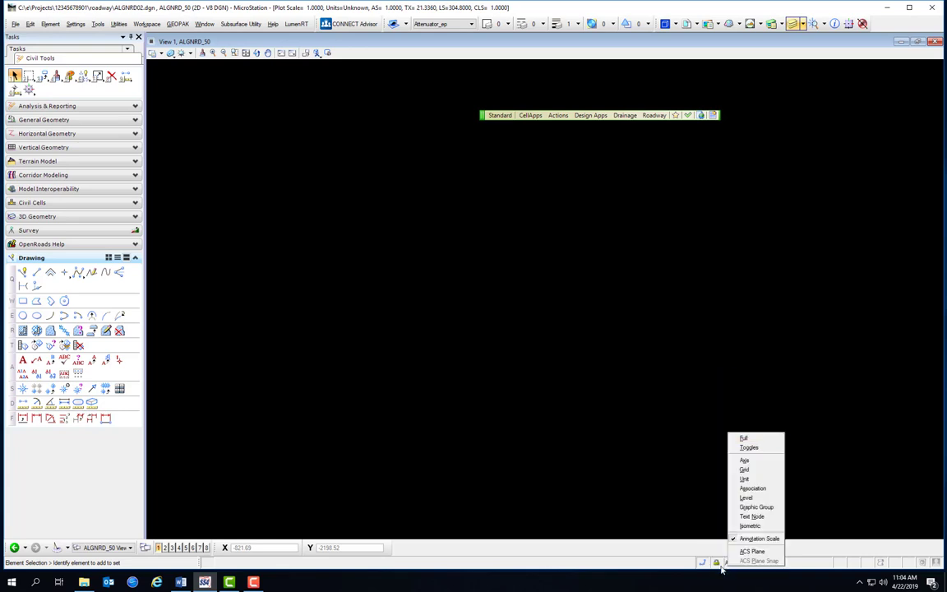
{"action": "left_click", "coordinate": [717, 565]}
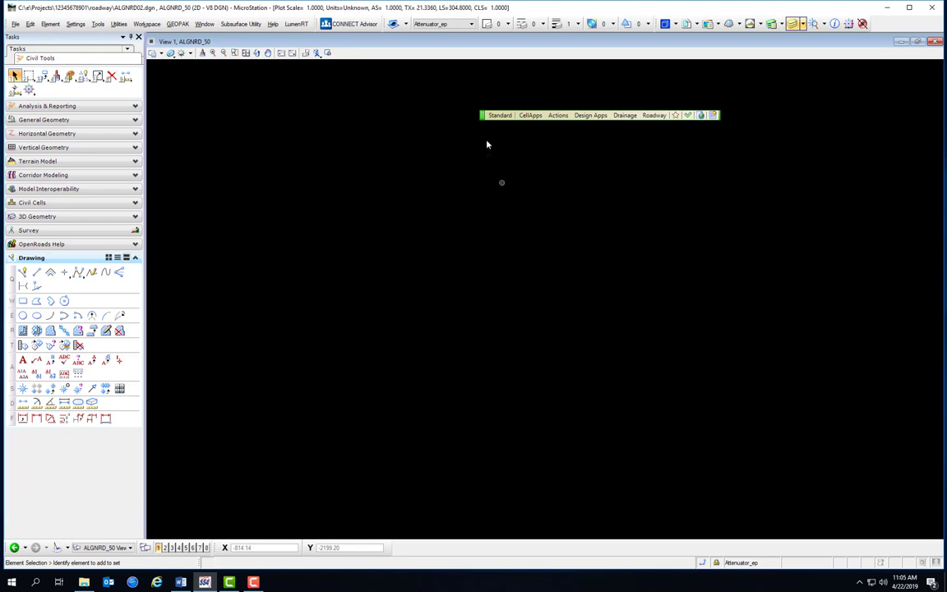
Step: Examine the FDOT menu bar's Standard commands and its own settings, such as autohide, color and opacity
{"action": "left_click", "coordinate": [501, 116]}
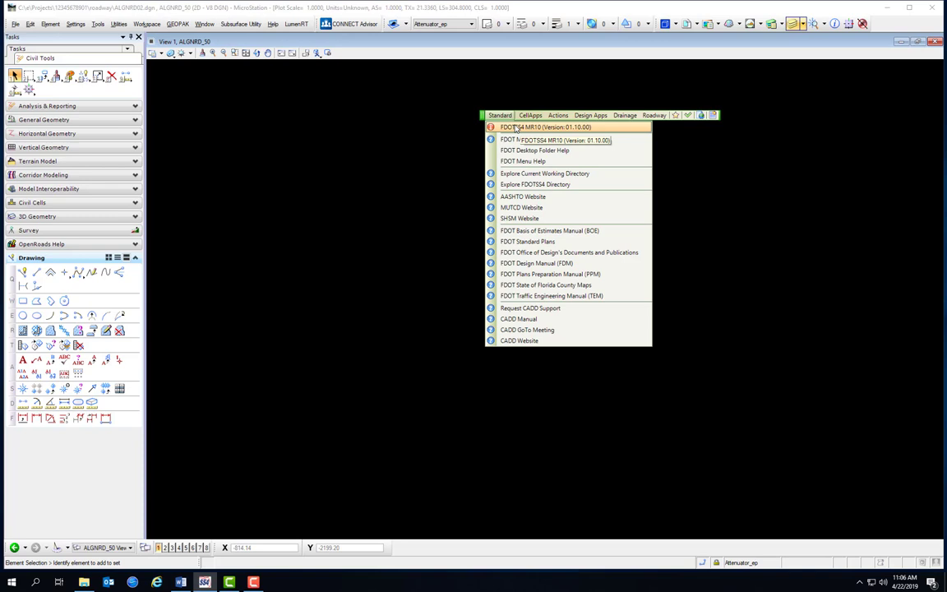
{"action": "left_click", "coordinate": [474, 121]}
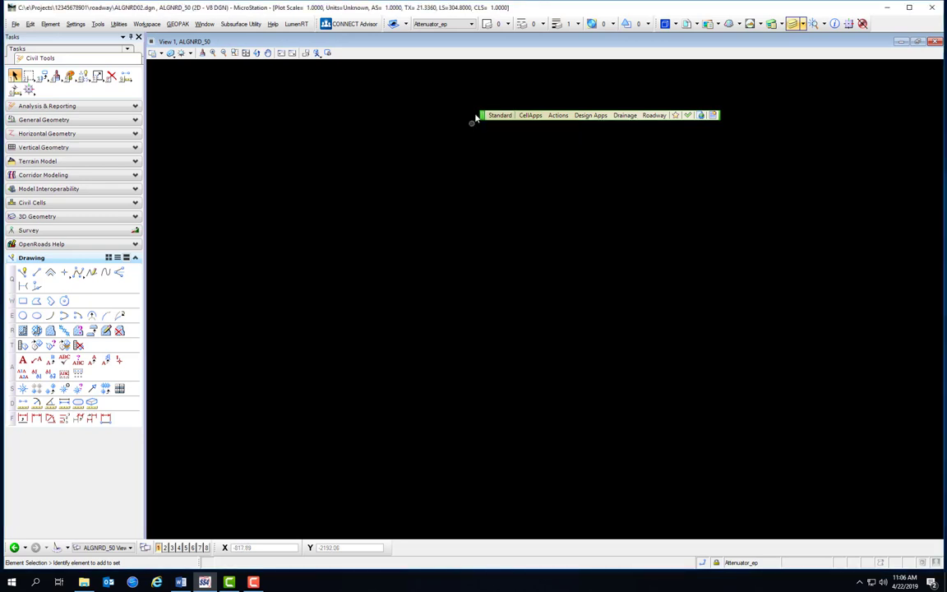
{"action": "right_click", "coordinate": [482, 116]}
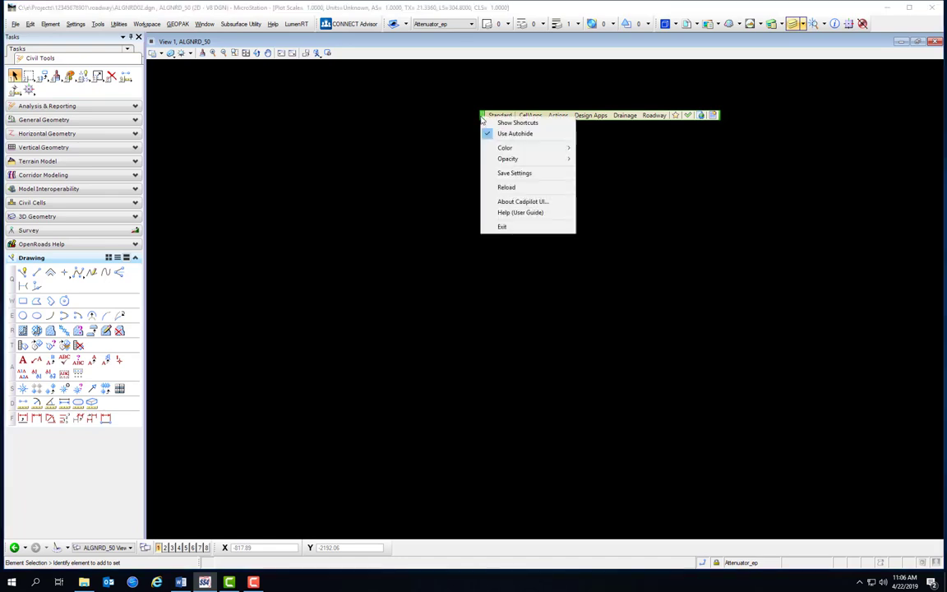
{"action": "mouse_move", "coordinate": [535, 149]}
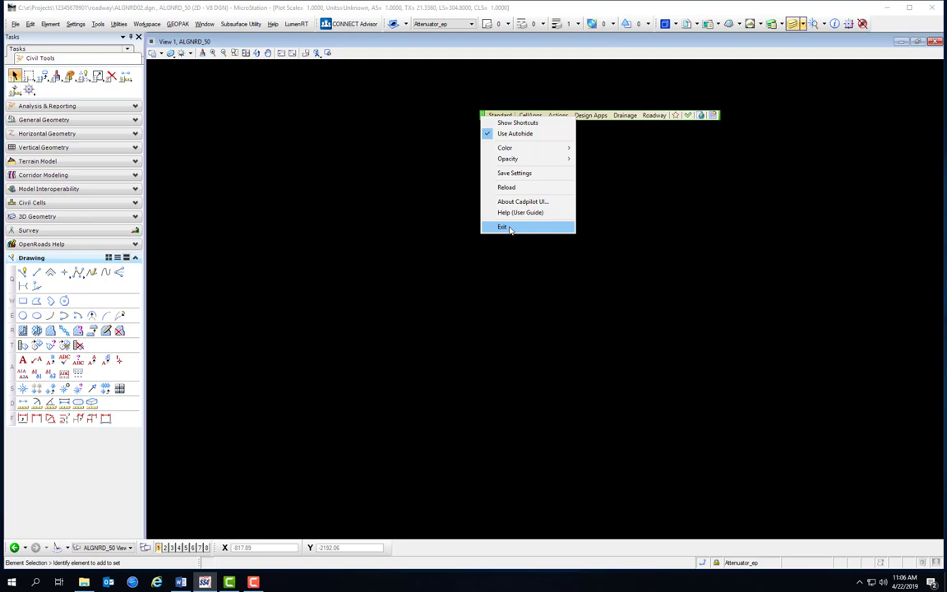
Step: Explore the current working directory from the FDOT Standard commands and close the folder window
{"action": "left_click", "coordinate": [501, 116]}
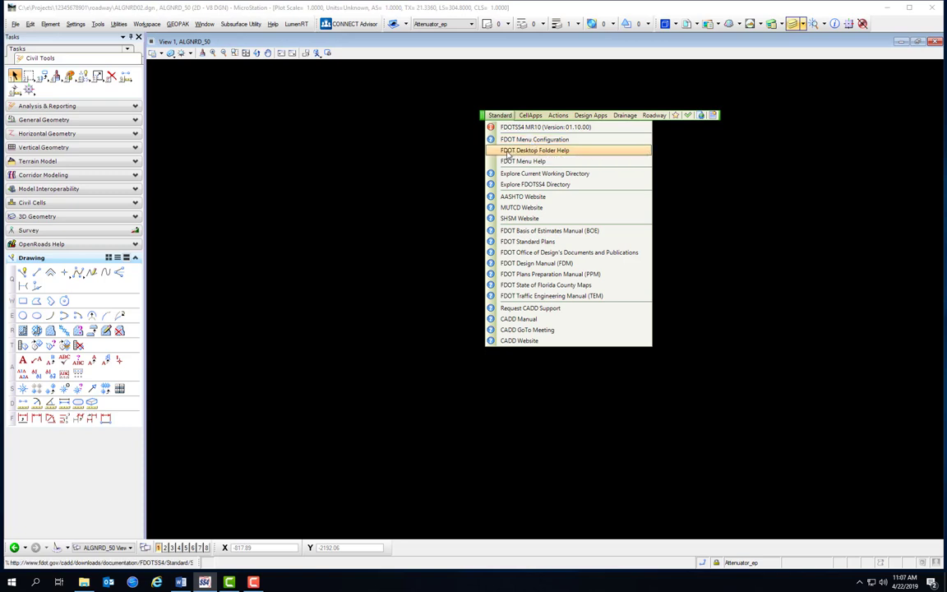
{"action": "left_click", "coordinate": [551, 175]}
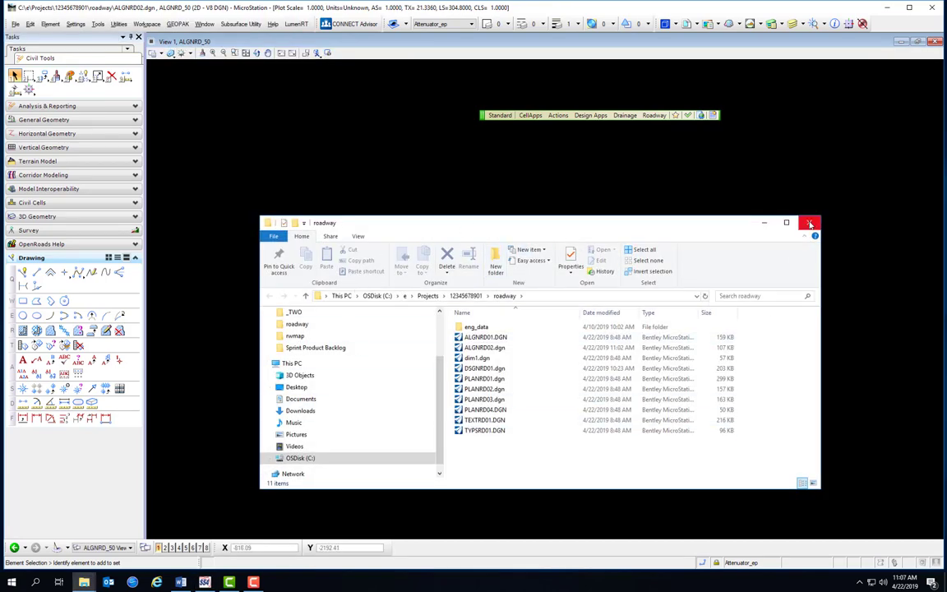
{"action": "left_click", "coordinate": [809, 222]}
Step: Examine the Standard and CellApps commands offered by the FDOT menu bar
{"action": "left_click", "coordinate": [499, 116]}
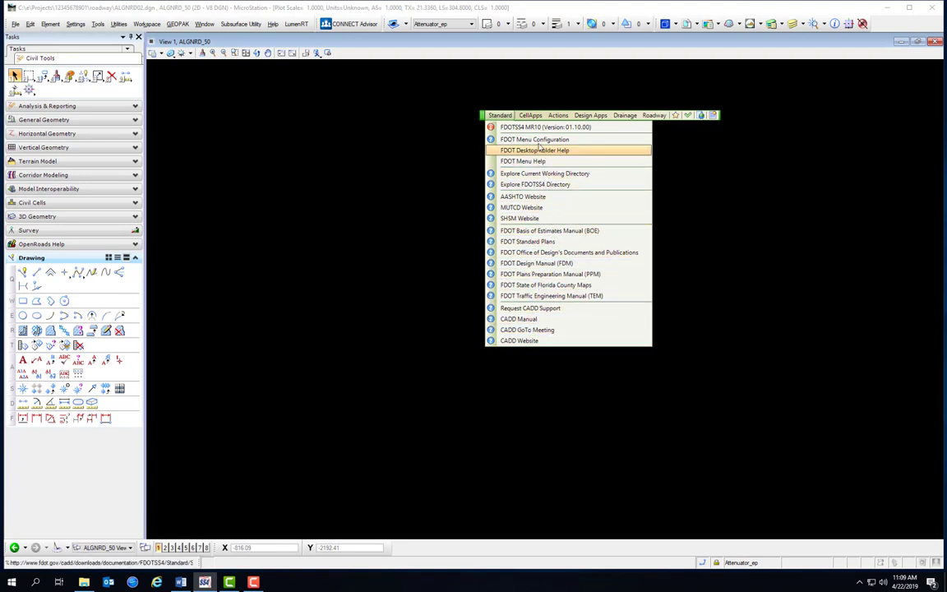
{"action": "mouse_move", "coordinate": [534, 117]}
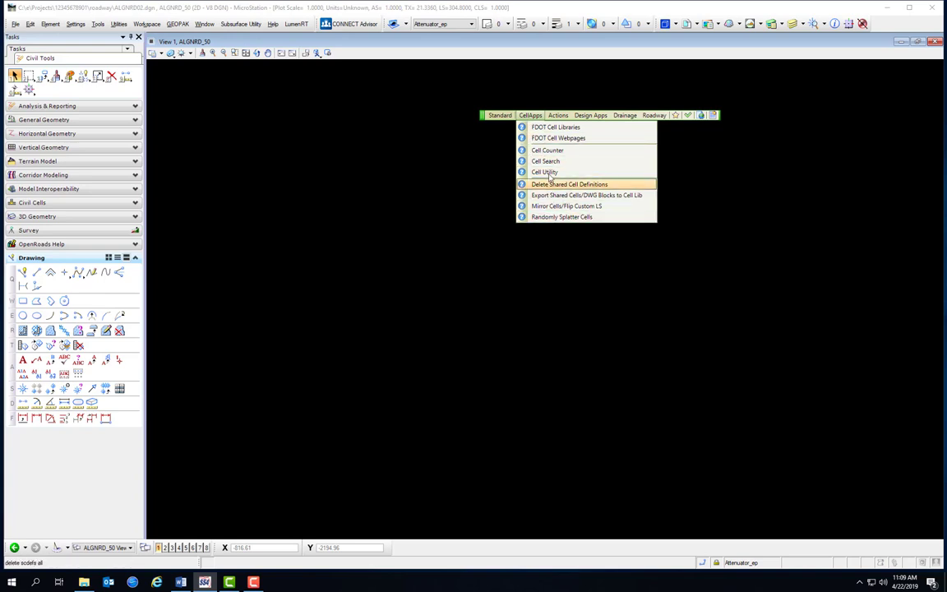
{"action": "left_click", "coordinate": [530, 115]}
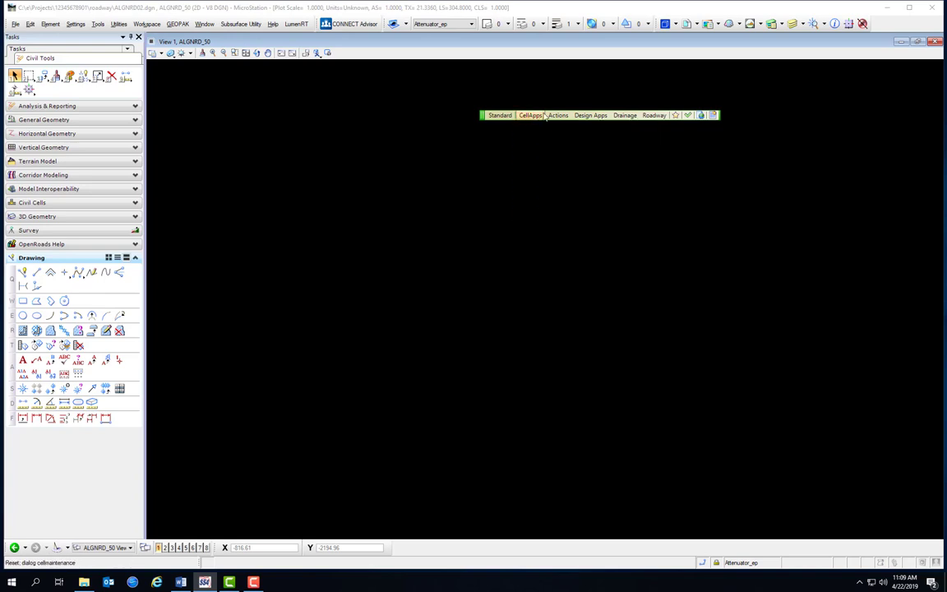
Step: Examine the FDOT Actions commands, including Sheets, RfClip and Quality Control, and the Design Apps categories such as Cleanup
{"action": "left_click", "coordinate": [559, 116]}
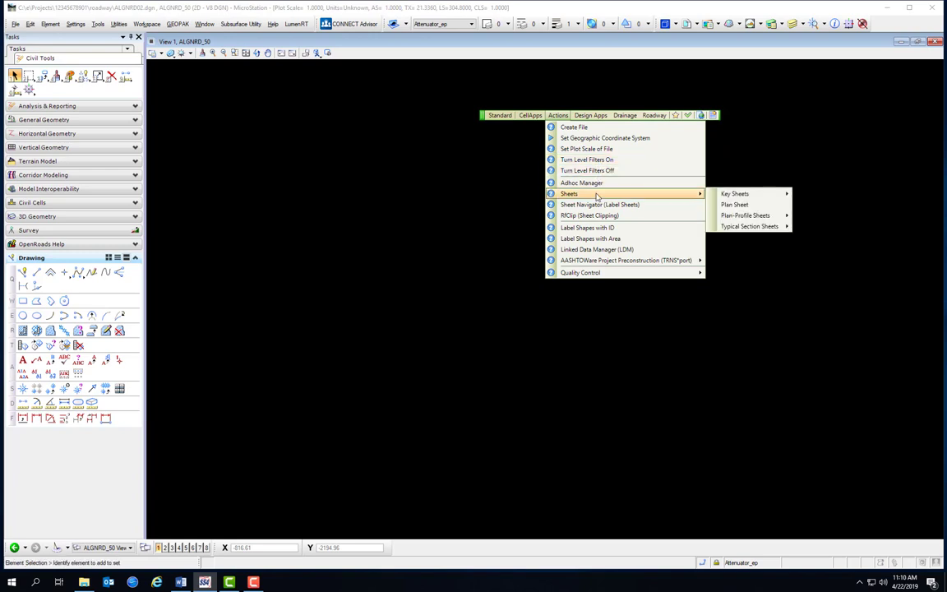
{"action": "mouse_move", "coordinate": [598, 194]}
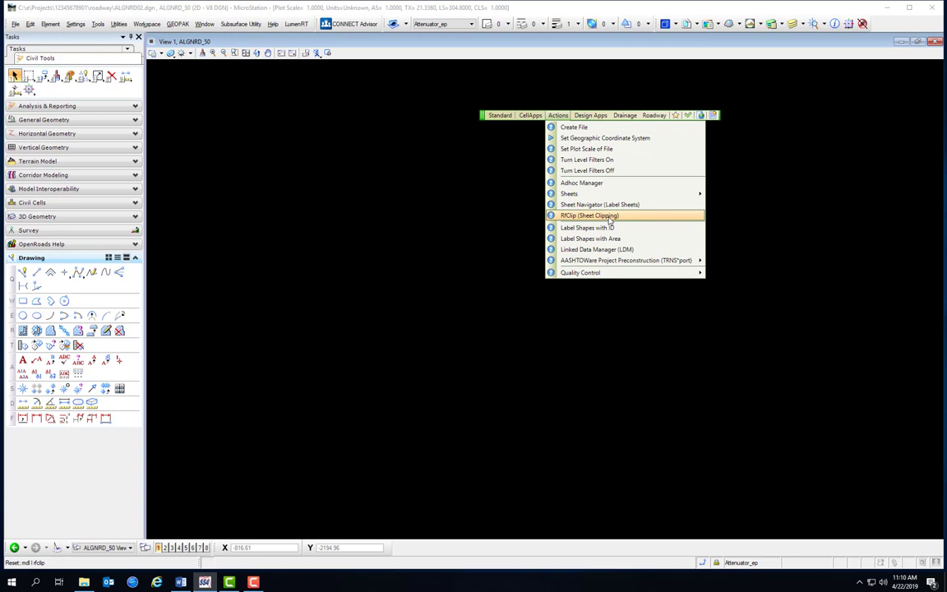
{"action": "mouse_move", "coordinate": [611, 271]}
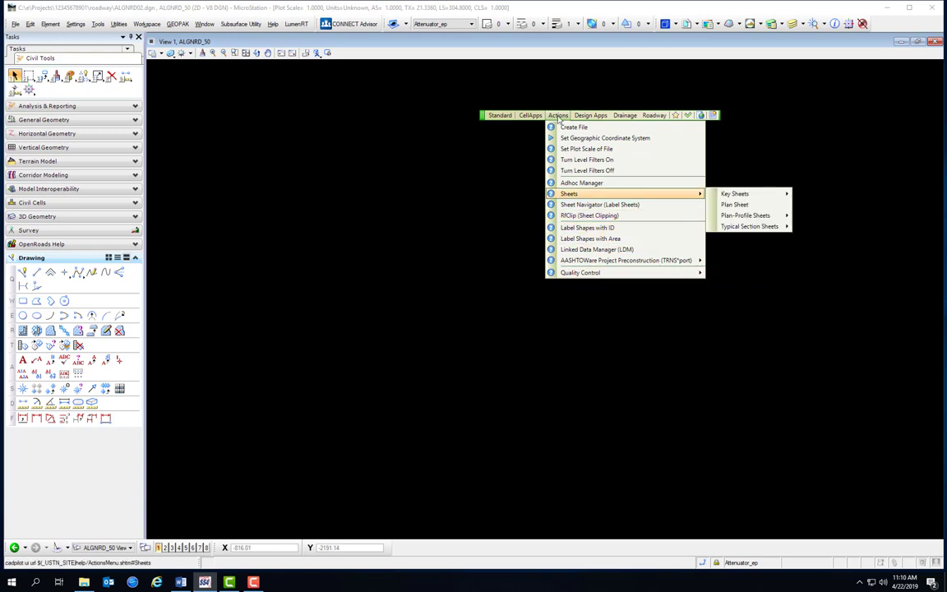
{"action": "mouse_move", "coordinate": [588, 118]}
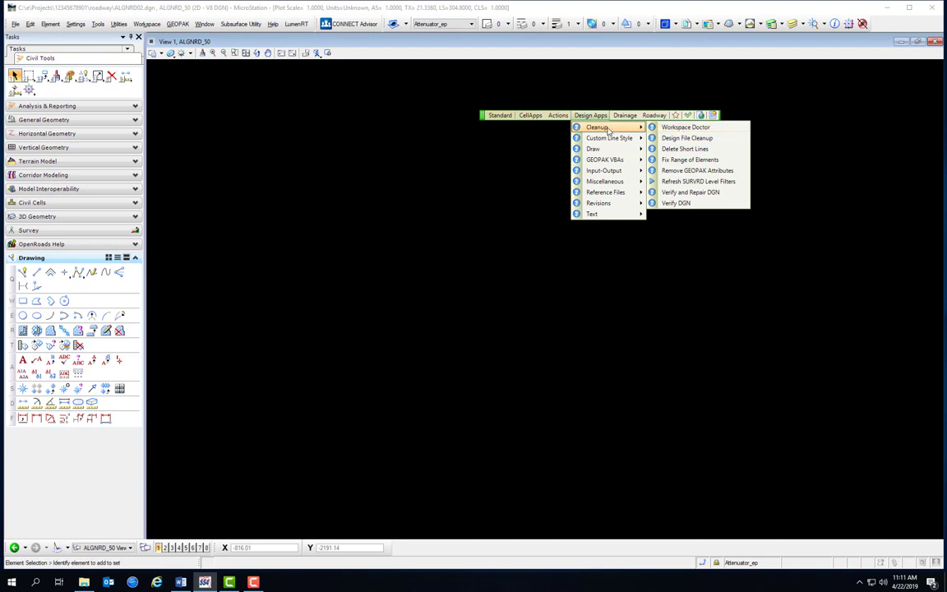
{"action": "mouse_move", "coordinate": [610, 140]}
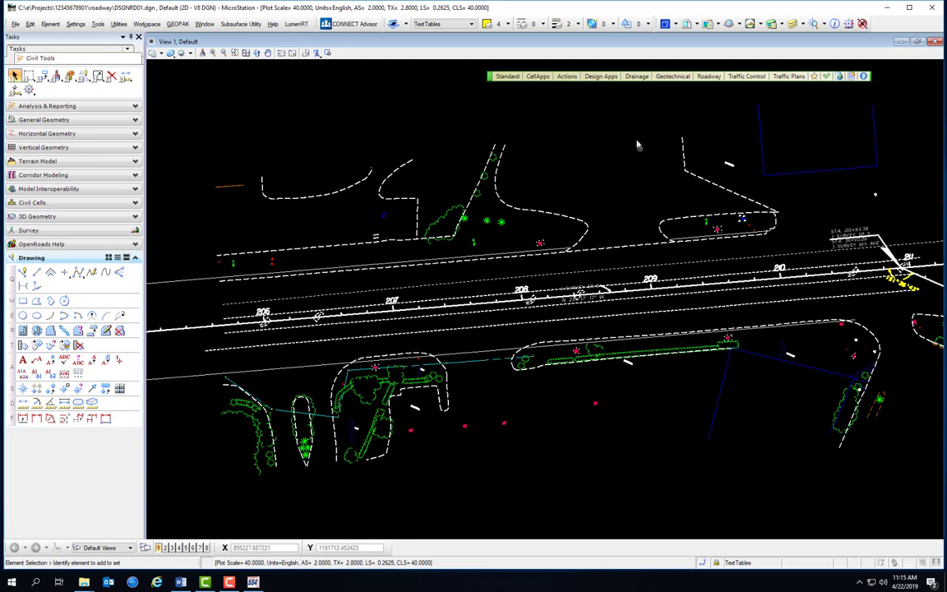
Step: Open the FDOT Menu Configuration, review the discipline options available with the Standard Menu, and close it
{"action": "left_click", "coordinate": [507, 76]}
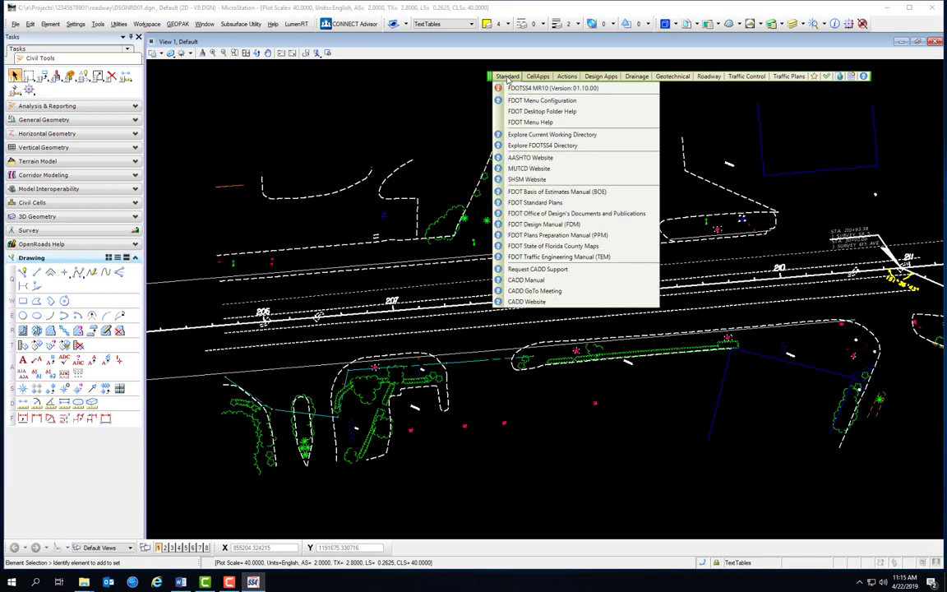
{"action": "left_click", "coordinate": [538, 100]}
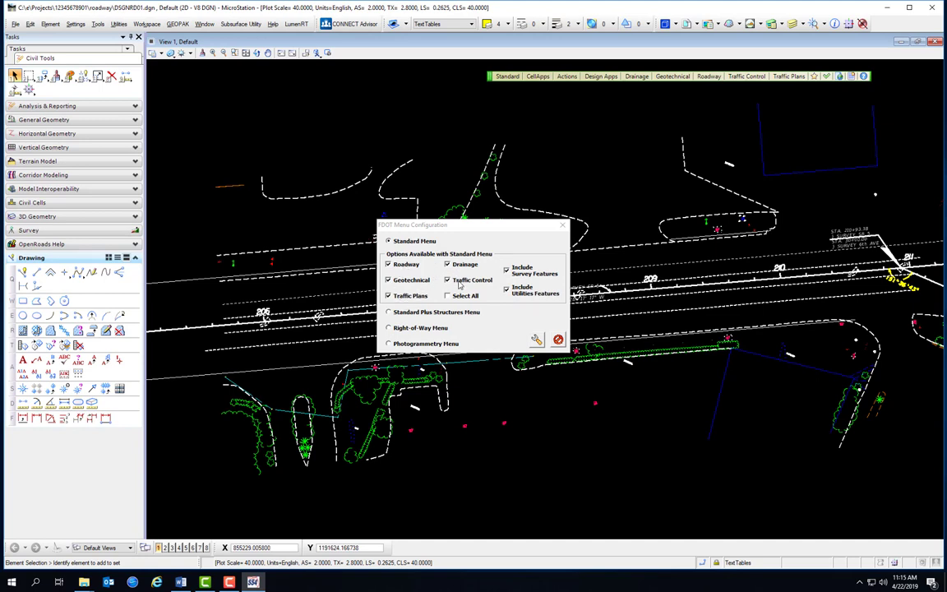
{"action": "left_click", "coordinate": [563, 226]}
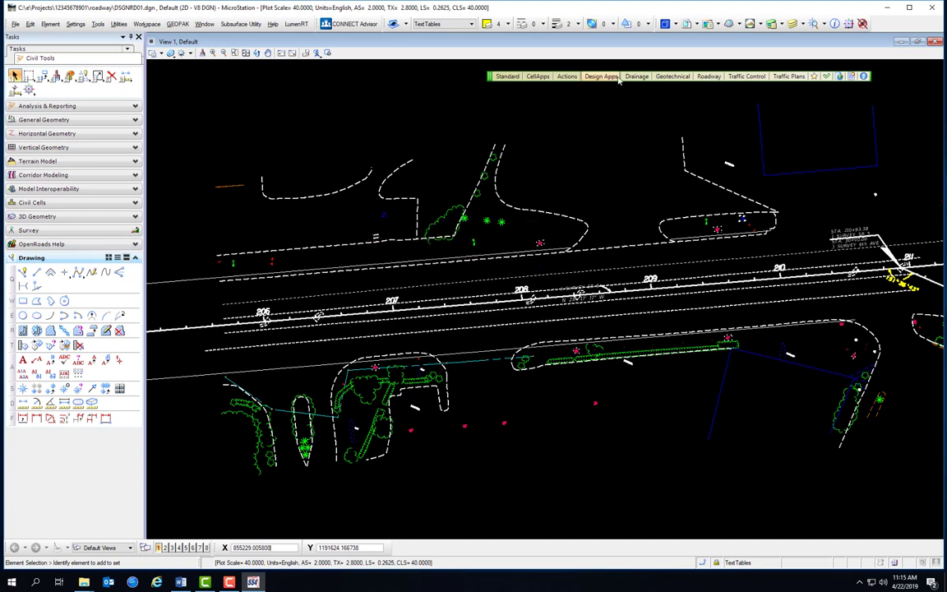
Step: Examine the FDOT commands offered for Drainage, Geotechnical, Roadway, Traffic Control and Traffic Plans, including the secondary soil patterns
{"action": "left_click", "coordinate": [637, 76]}
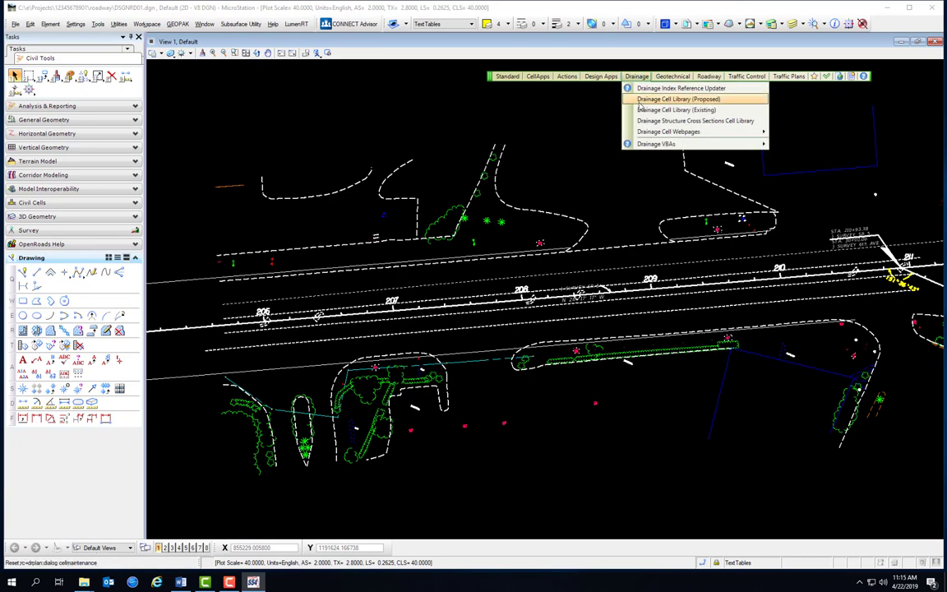
{"action": "mouse_move", "coordinate": [673, 77]}
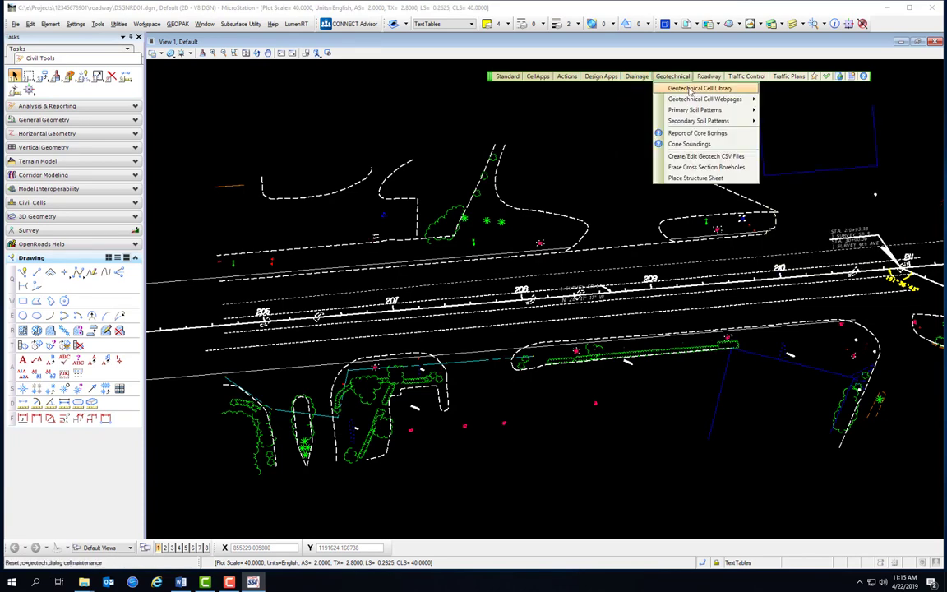
{"action": "mouse_move", "coordinate": [685, 110]}
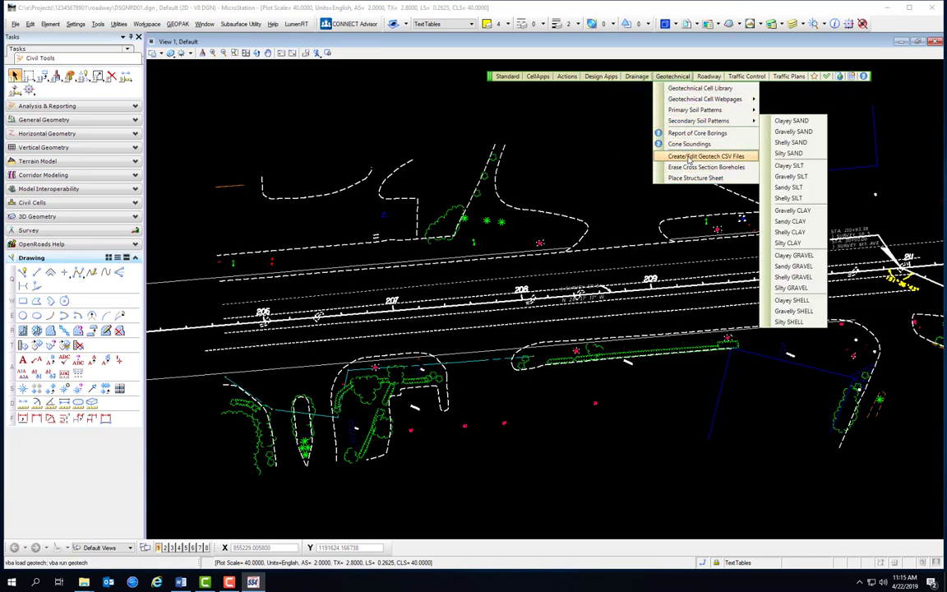
{"action": "mouse_move", "coordinate": [710, 77]}
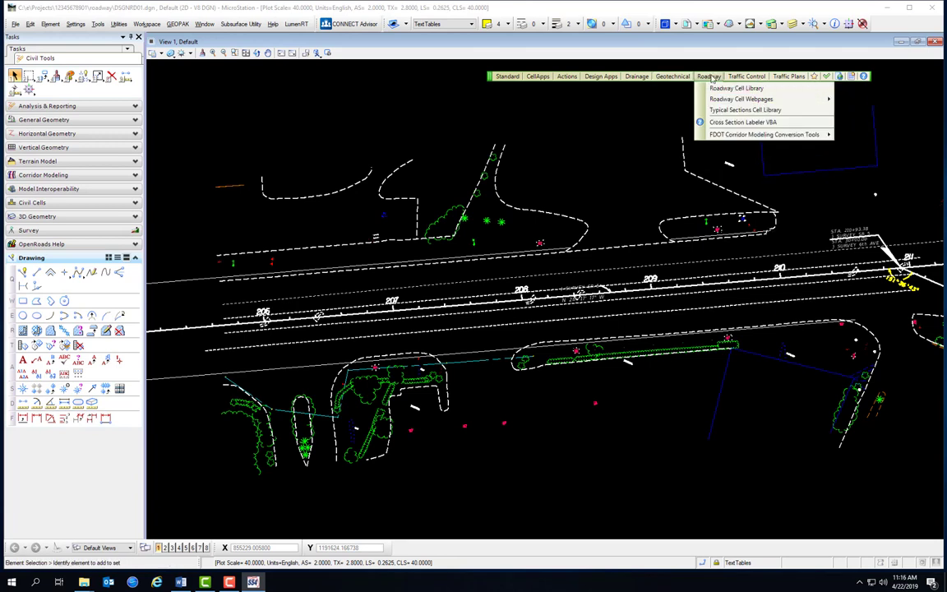
{"action": "mouse_move", "coordinate": [636, 76]}
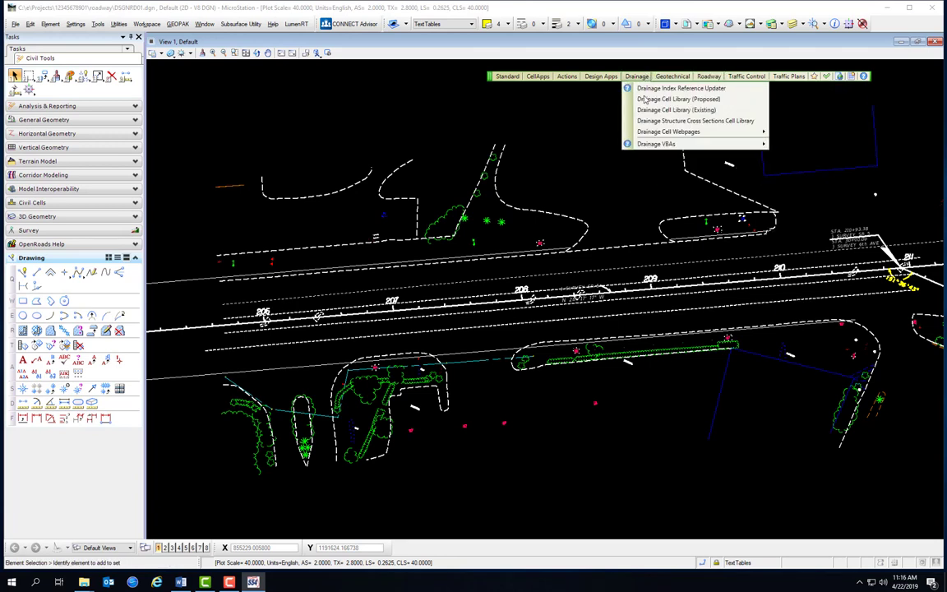
{"action": "mouse_move", "coordinate": [654, 145]}
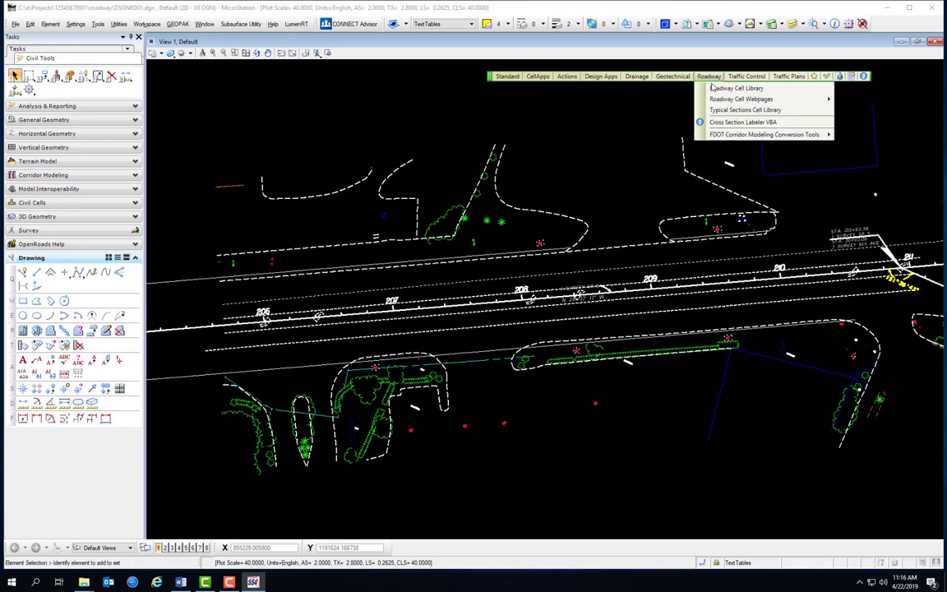
{"action": "mouse_move", "coordinate": [759, 98]}
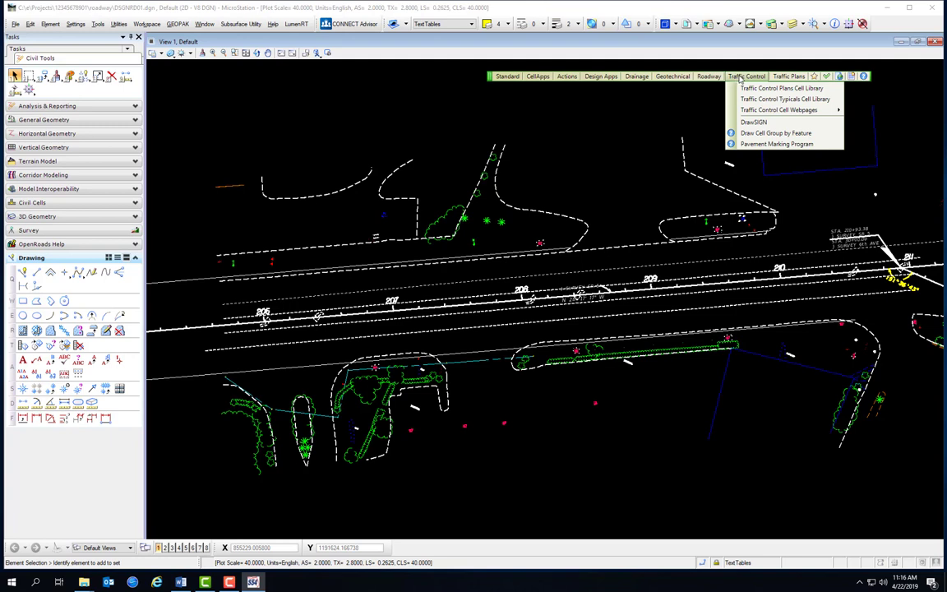
{"action": "mouse_move", "coordinate": [786, 79]}
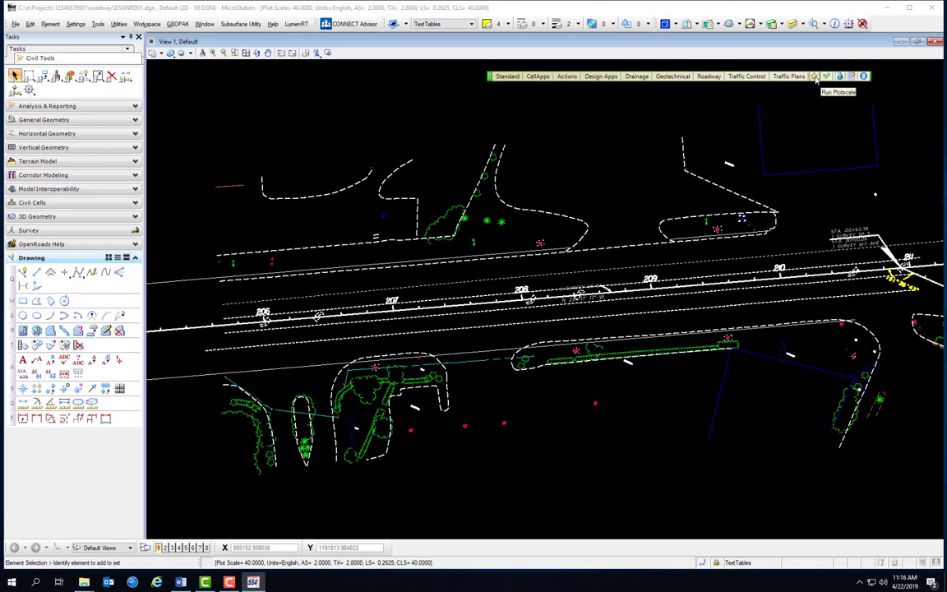
Step: Open the Set/Update Plot Scale settings from the FDOT menu bar, review the scale and units, and cancel
{"action": "left_click", "coordinate": [815, 78]}
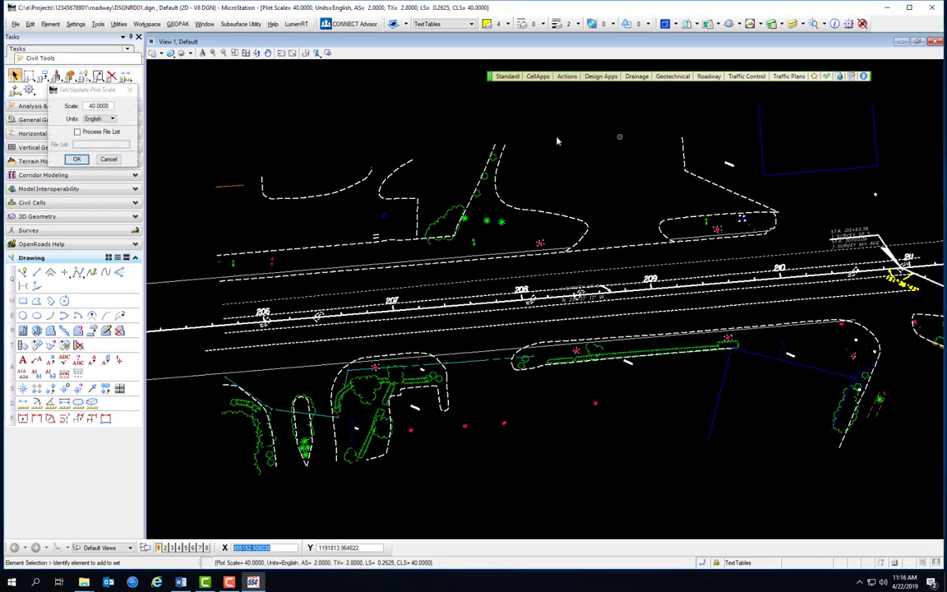
{"action": "left_click_drag", "start_coordinate": [82, 93], "coordinate": [568, 112]}
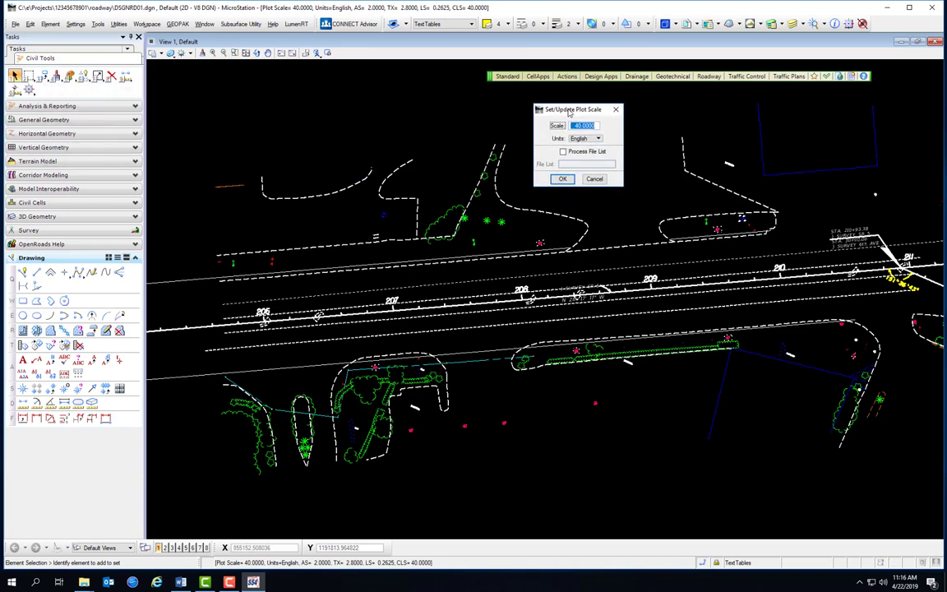
{"action": "left_click", "coordinate": [602, 179]}
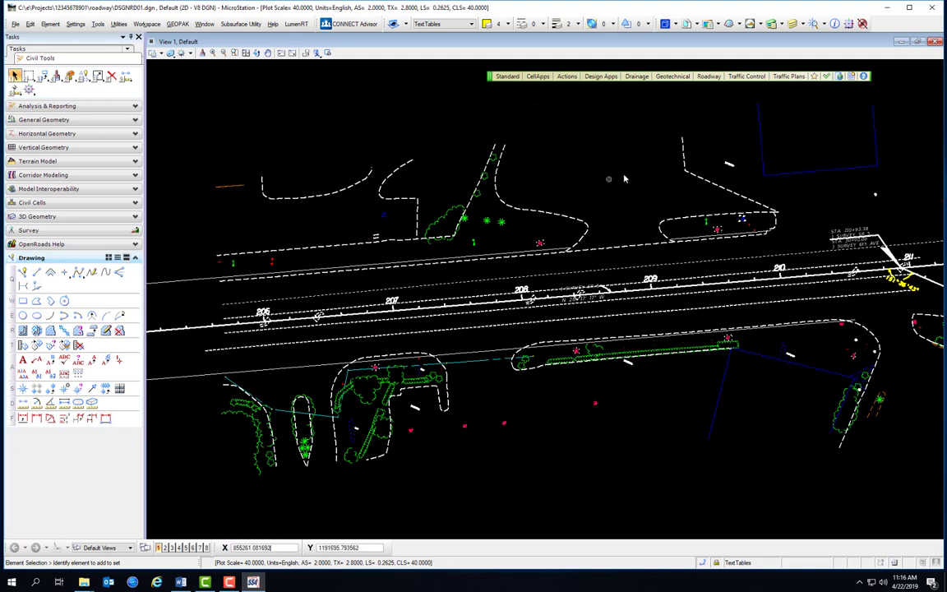
Step: Run the QC Quick check on the drawing and close its report, and briefly open the Cadpilot browser
{"action": "left_click", "coordinate": [828, 76]}
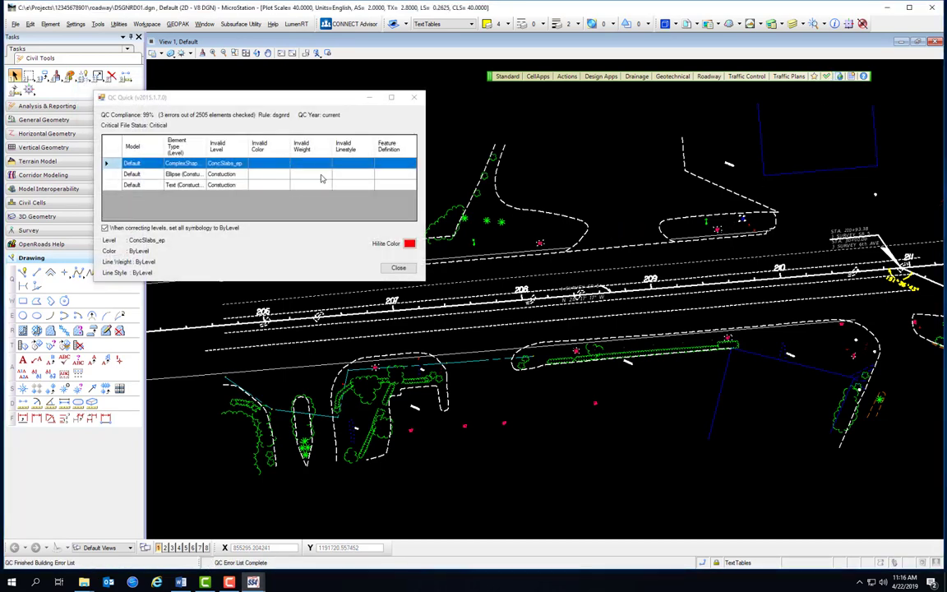
{"action": "left_click_drag", "start_coordinate": [225, 103], "coordinate": [415, 150]}
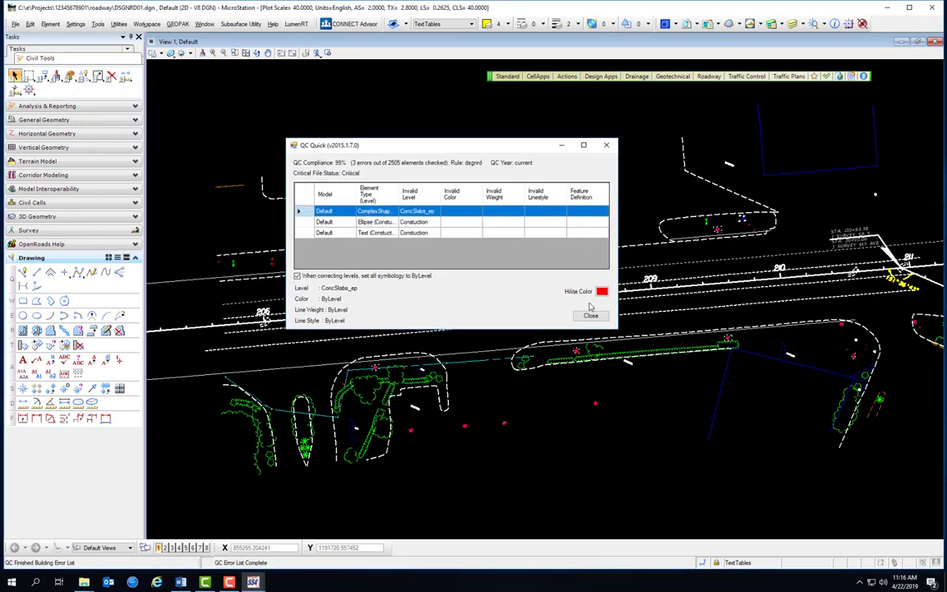
{"action": "left_click", "coordinate": [607, 145]}
{"action": "left_click", "coordinate": [839, 76]}
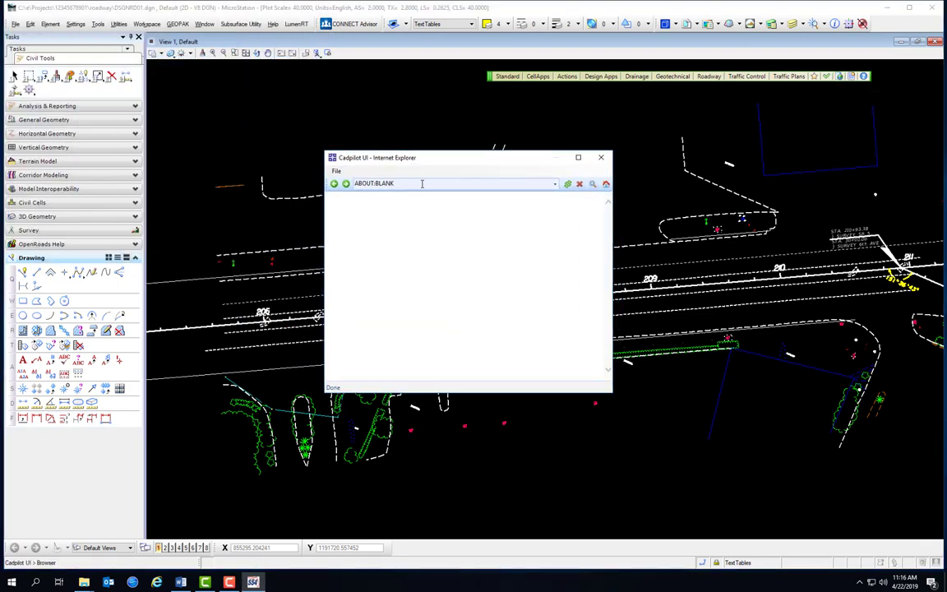
{"action": "left_click", "coordinate": [601, 157]}
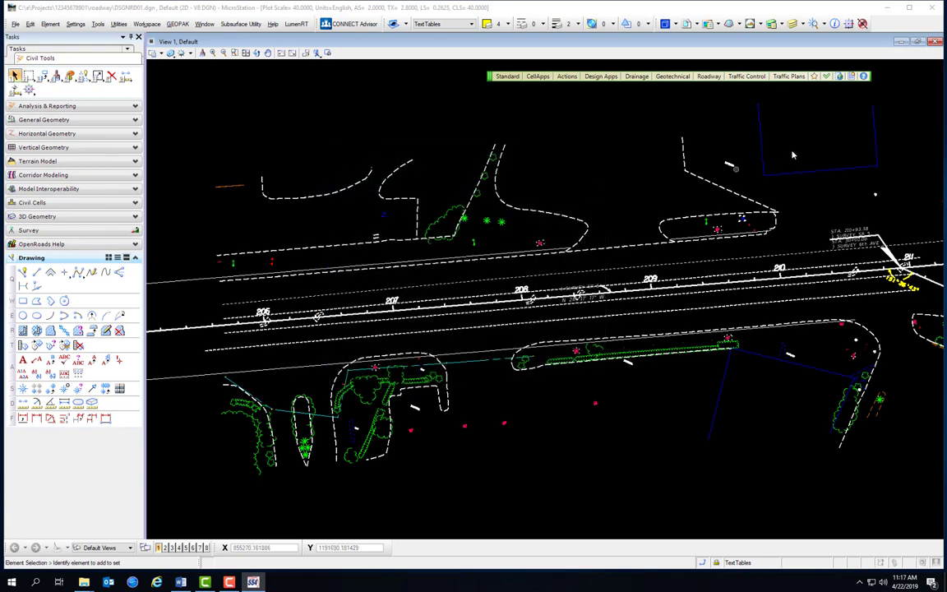
Step: Locate Sheet Navigator among the FDOT Actions, open it from its FDOT shortcut, review the Sheet Edit fields and close it
{"action": "left_click", "coordinate": [566, 76]}
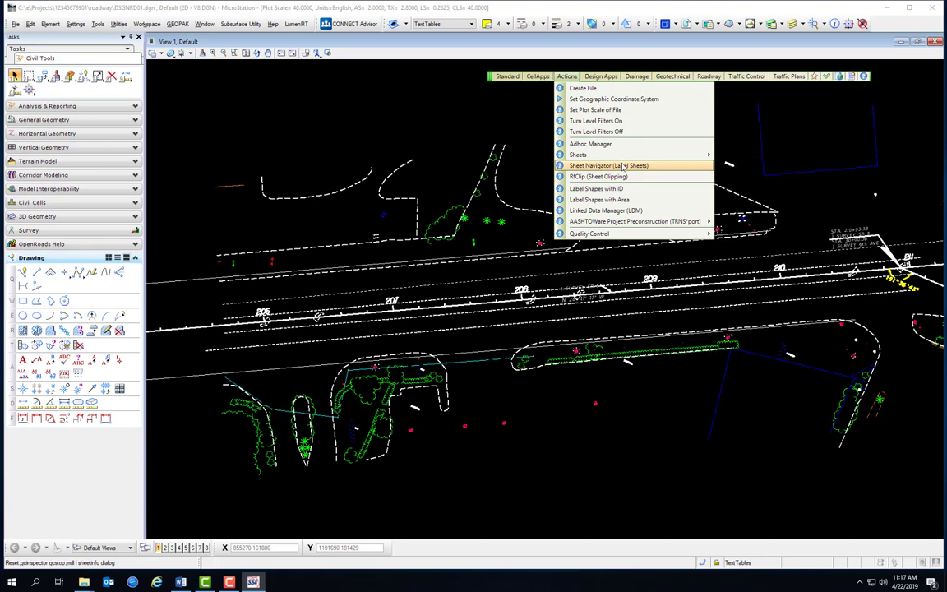
{"action": "left_click", "coordinate": [874, 78]}
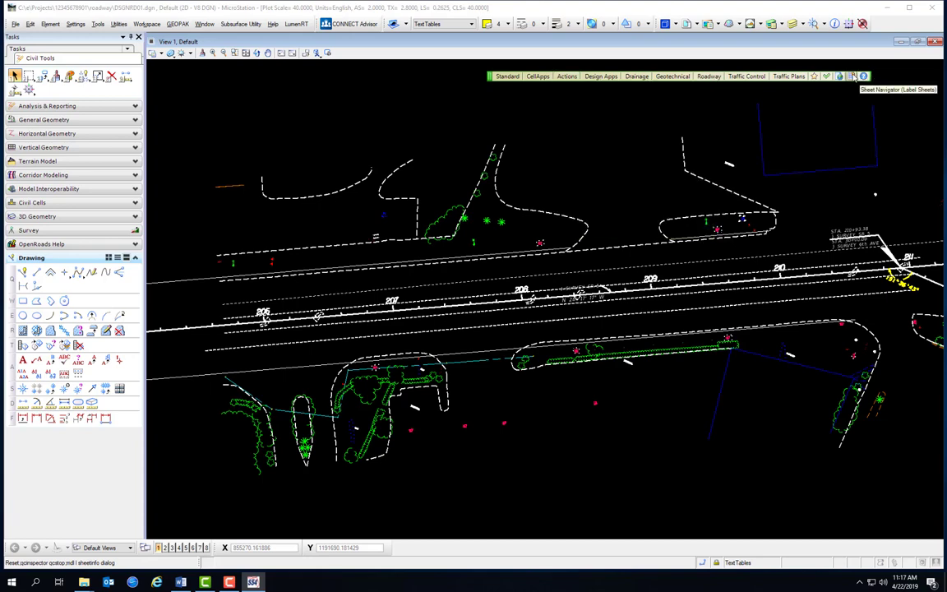
{"action": "left_click", "coordinate": [855, 76]}
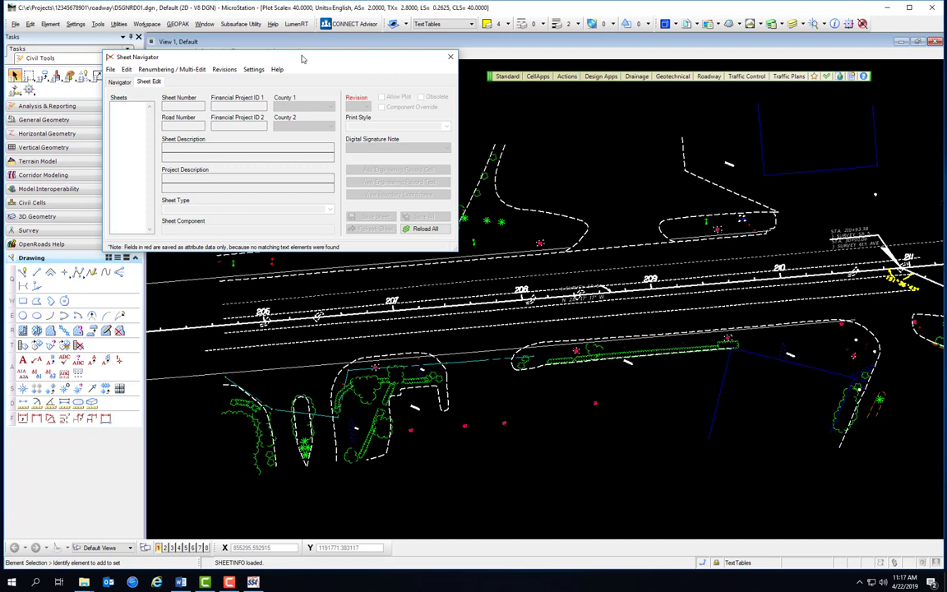
{"action": "left_click_drag", "start_coordinate": [302, 59], "coordinate": [512, 173]}
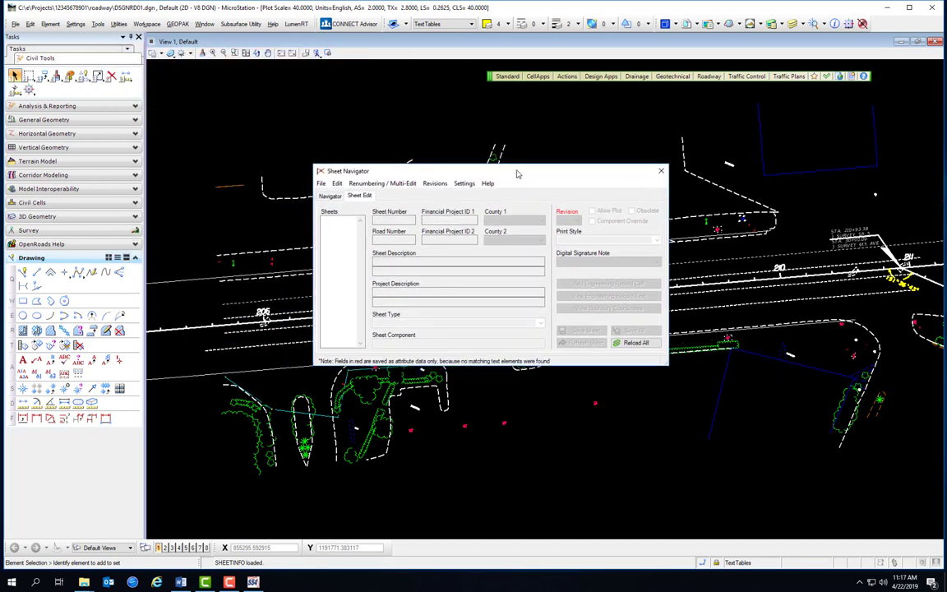
{"action": "left_click", "coordinate": [662, 172]}
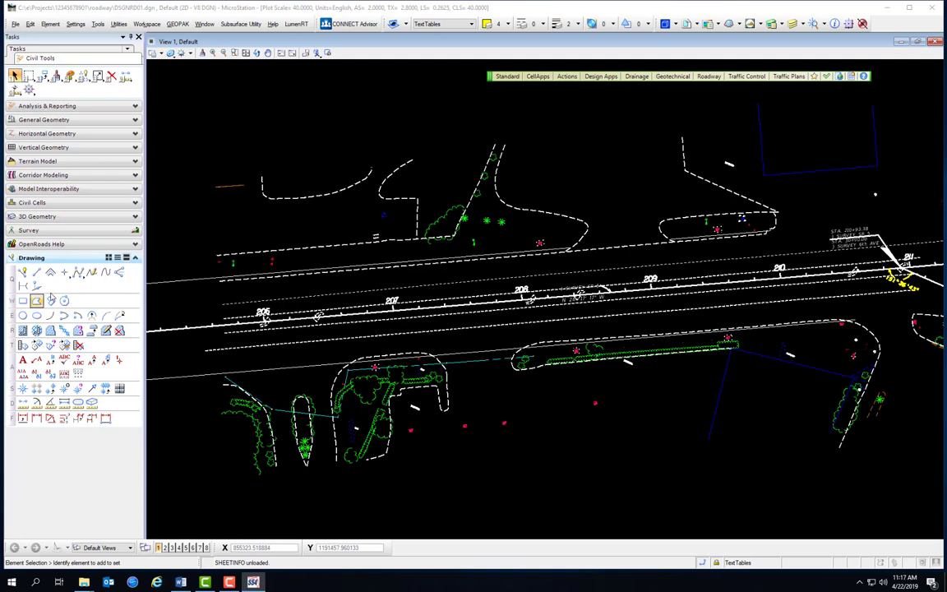
Step: Open the Linear drawing tools as a floating toolbox over the view, check its list of displayed tools and close it
{"action": "right_click", "coordinate": [45, 258]}
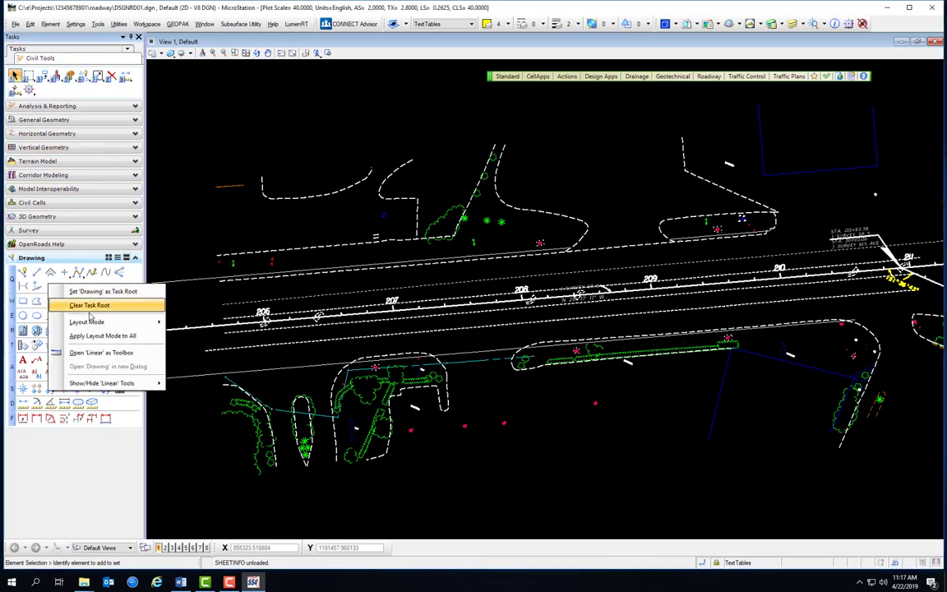
{"action": "left_click", "coordinate": [100, 352]}
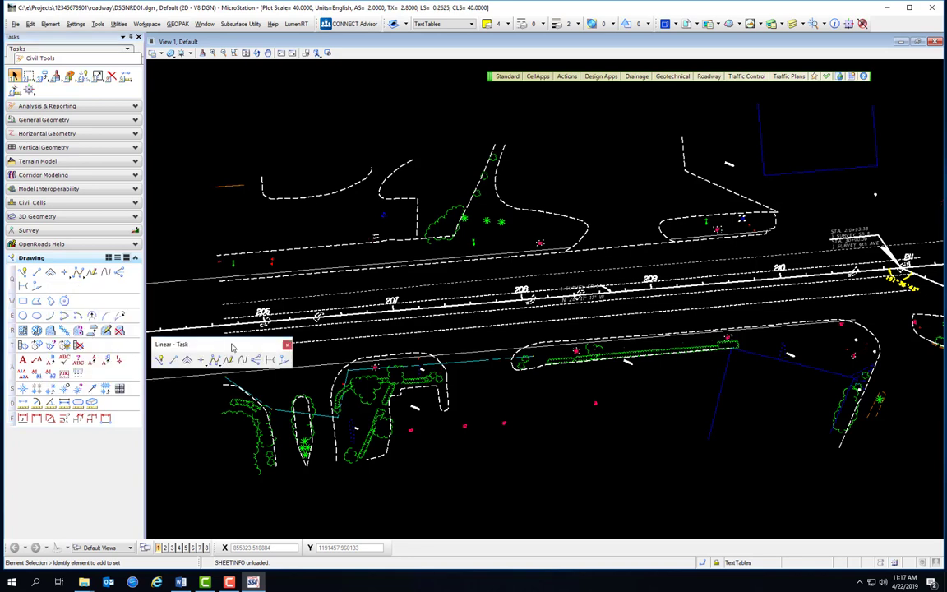
{"action": "left_click_drag", "start_coordinate": [232, 347], "coordinate": [280, 83]}
{"action": "right_click", "coordinate": [277, 97]}
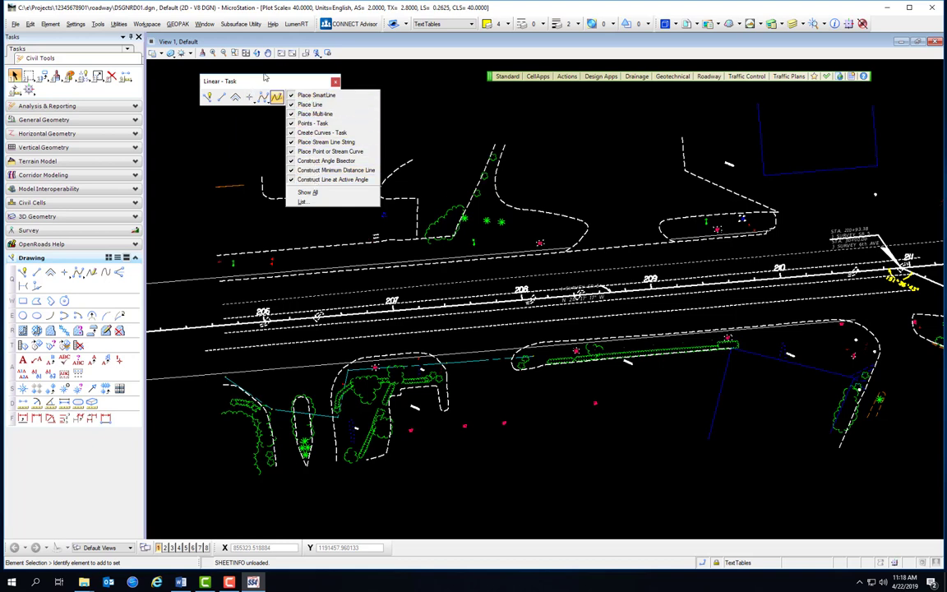
{"action": "left_click", "coordinate": [234, 78]}
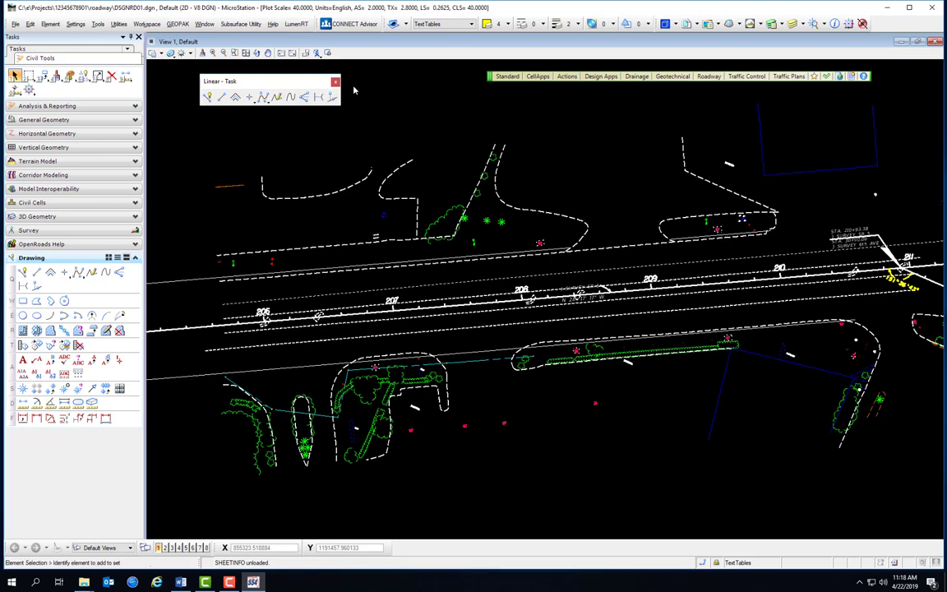
{"action": "left_click_drag", "start_coordinate": [306, 81], "coordinate": [287, 72]}
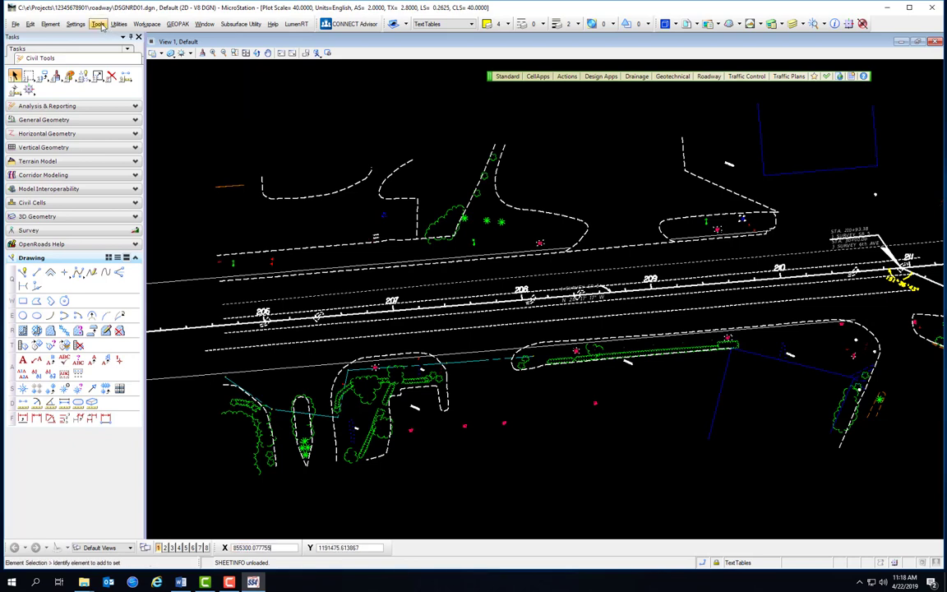
Step: Hide the Attributes toolbox and display it again
{"action": "left_click", "coordinate": [98, 25]}
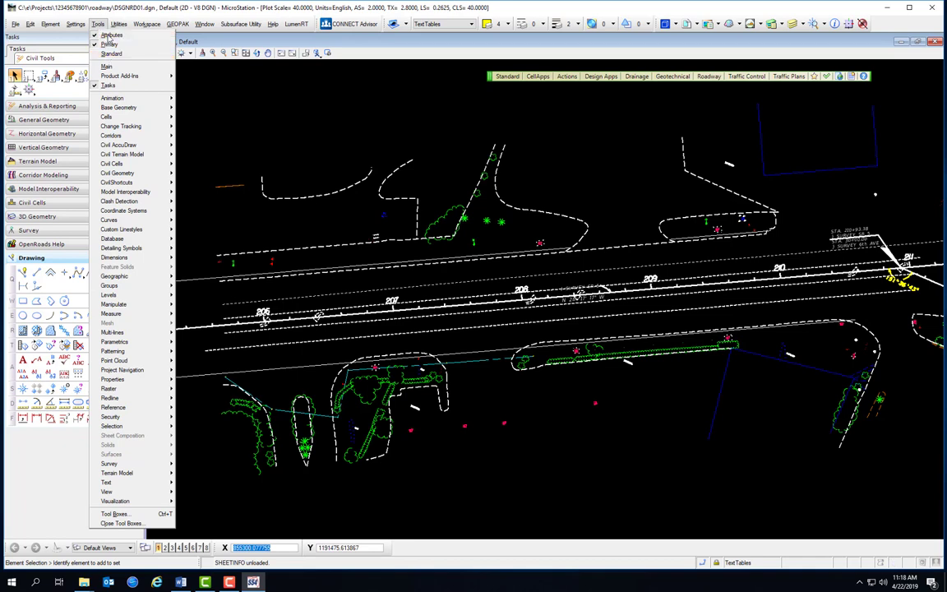
{"action": "left_click", "coordinate": [105, 43]}
{"action": "left_click", "coordinate": [99, 24]}
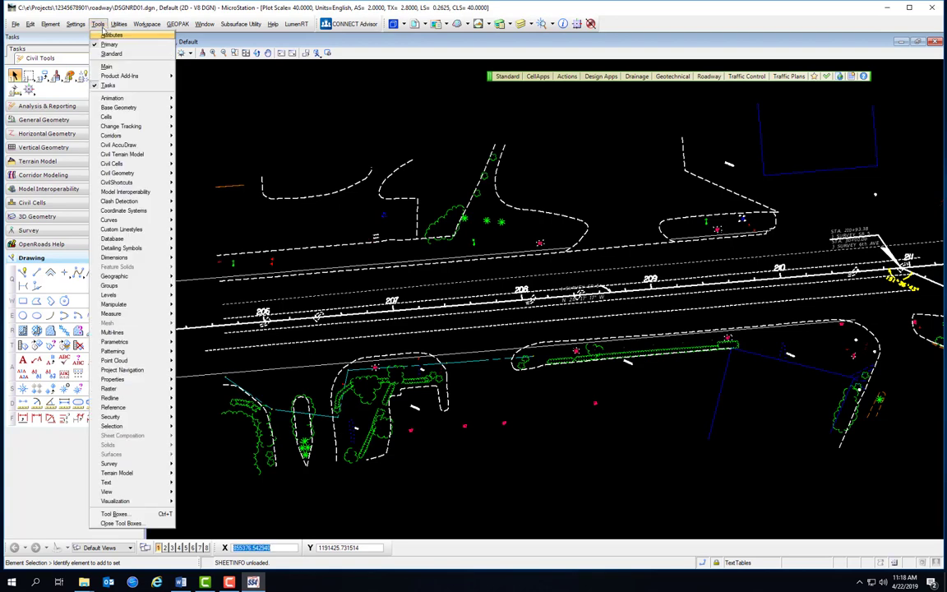
{"action": "left_click", "coordinate": [106, 36]}
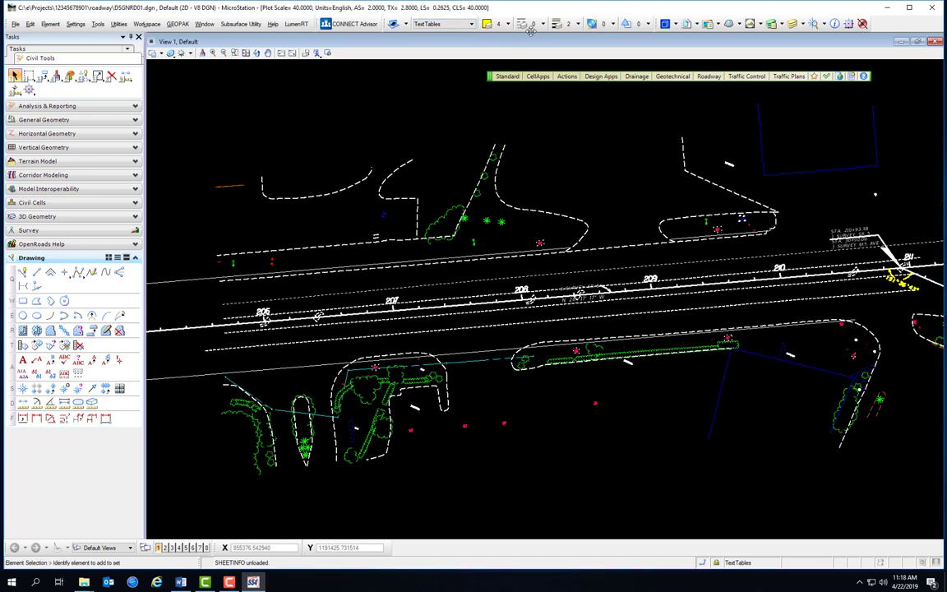
Step: Hide the Primary toolbox and display it again
{"action": "left_click", "coordinate": [100, 25]}
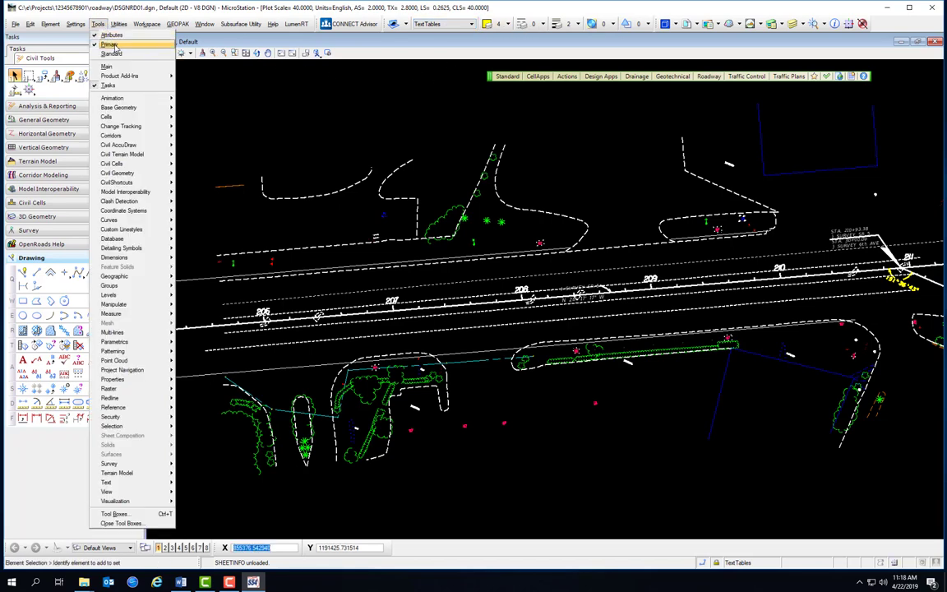
{"action": "left_click", "coordinate": [114, 44]}
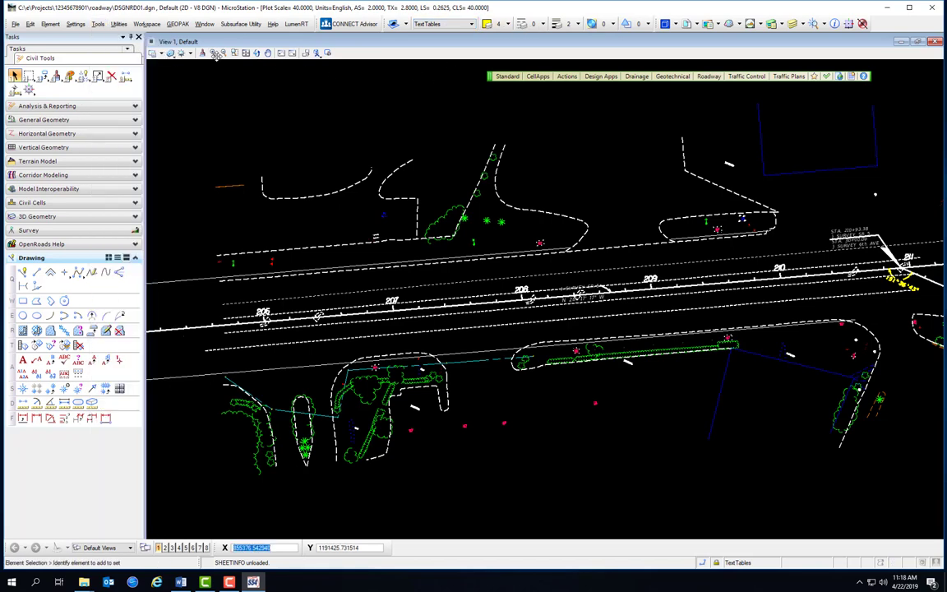
{"action": "left_click", "coordinate": [100, 24]}
{"action": "left_click", "coordinate": [113, 45]}
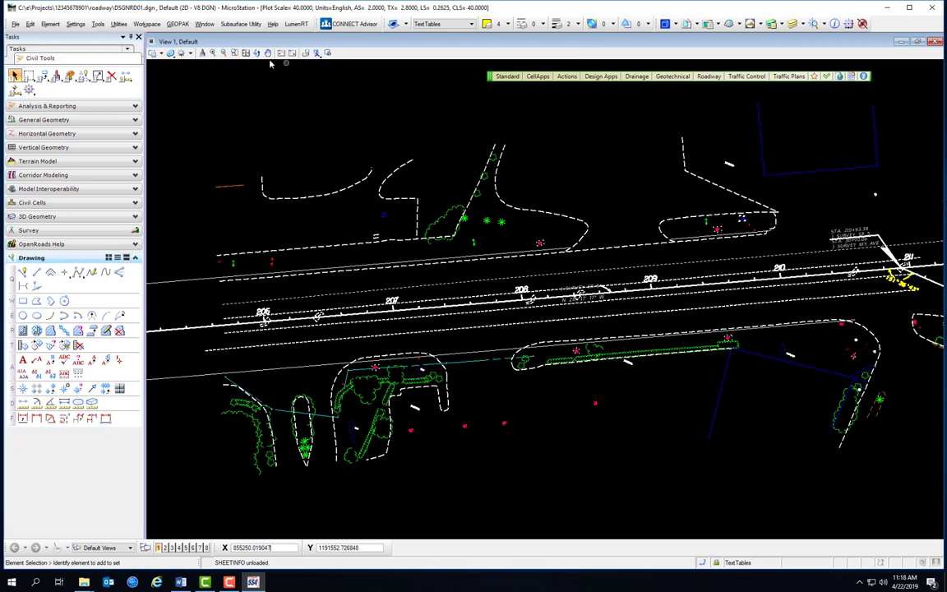
Step: Display the Standard toolbox, dock it above the Tasks, and undock and close it
{"action": "left_click", "coordinate": [97, 25]}
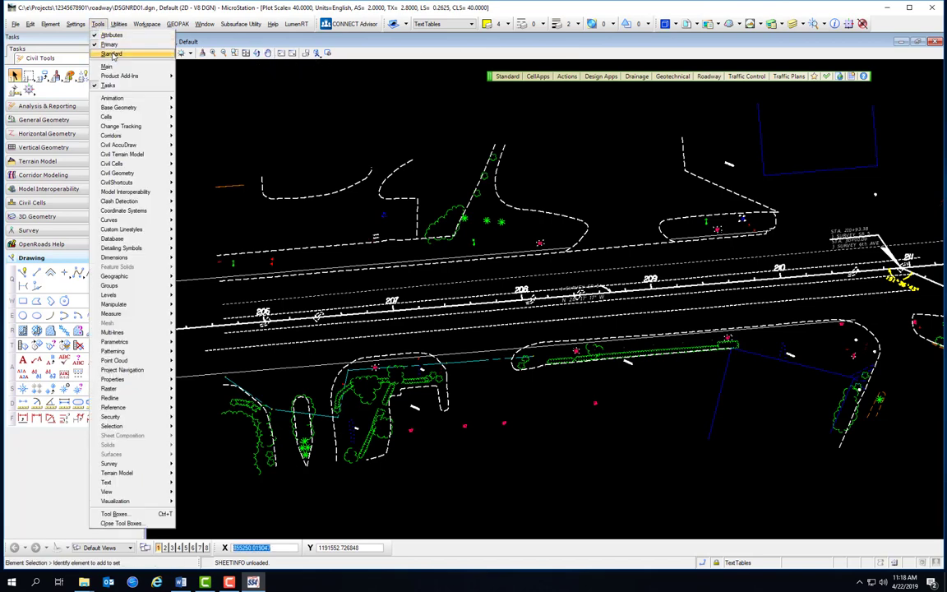
{"action": "left_click", "coordinate": [115, 63]}
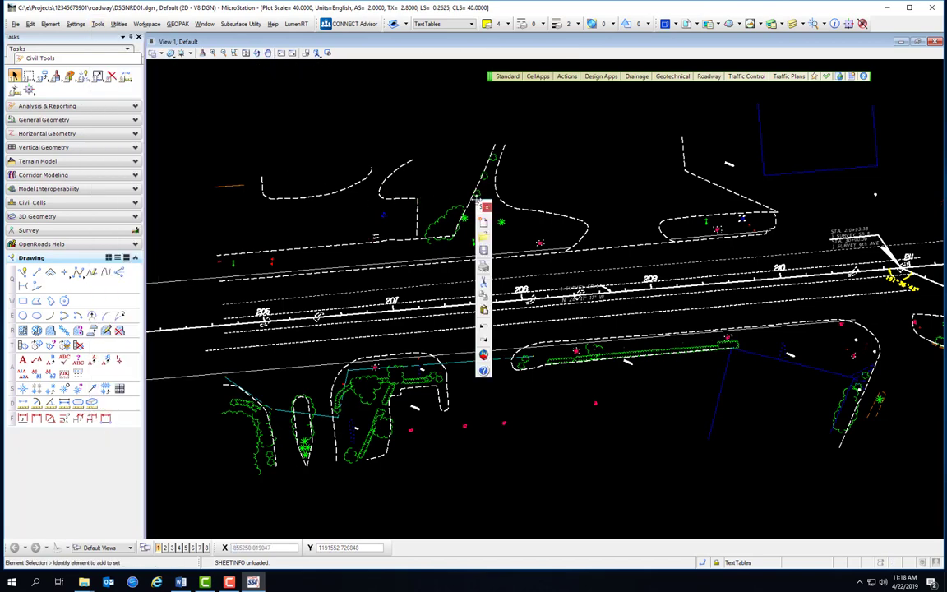
{"action": "left_click_drag", "start_coordinate": [435, 180], "coordinate": [49, 35]}
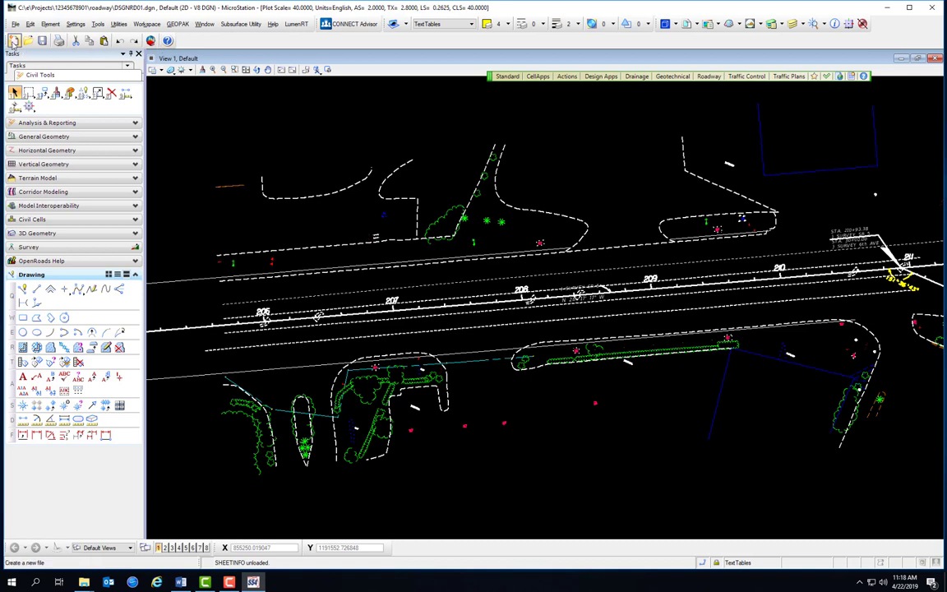
{"action": "left_click_drag", "start_coordinate": [7, 39], "coordinate": [185, 76]}
{"action": "left_click", "coordinate": [328, 76]}
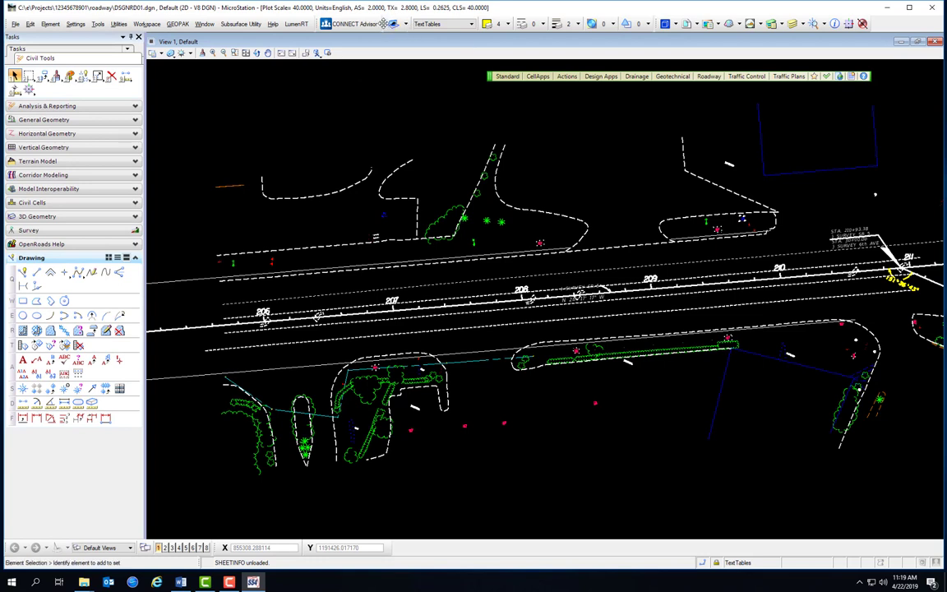
Step: Float the Attributes toolbox over the view and set the active level to Concrete
{"action": "left_click_drag", "start_coordinate": [386, 23], "coordinate": [349, 115]}
{"action": "left_click_drag", "start_coordinate": [374, 80], "coordinate": [350, 137]}
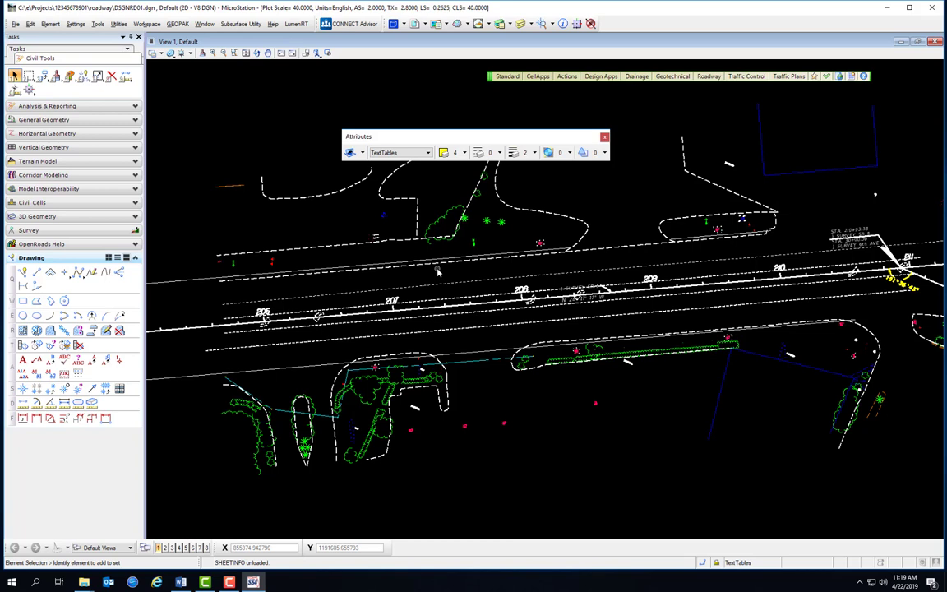
{"action": "left_click", "coordinate": [384, 155]}
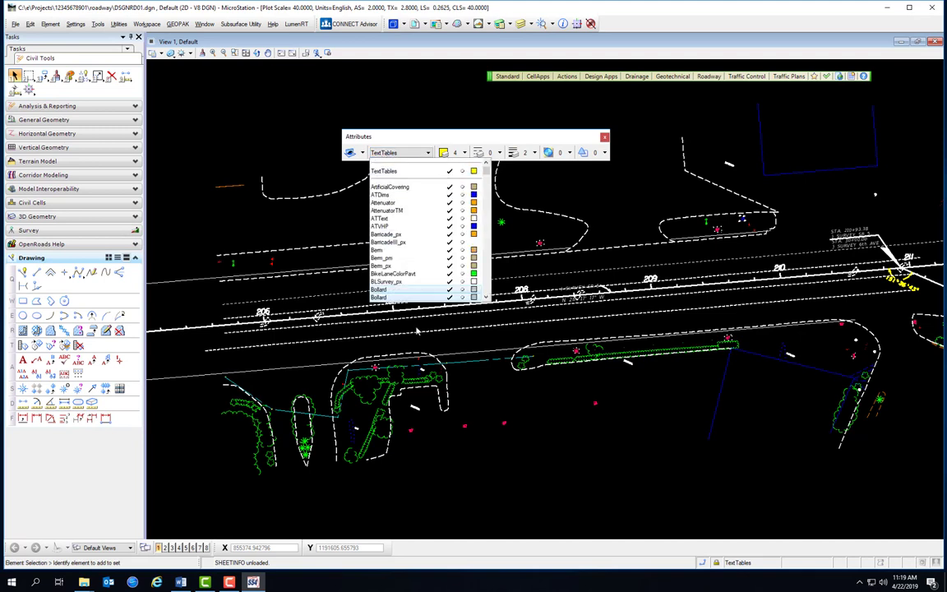
{"action": "scroll", "coordinate": [415, 213], "scroll_direction": "down", "scroll_amount": 5}
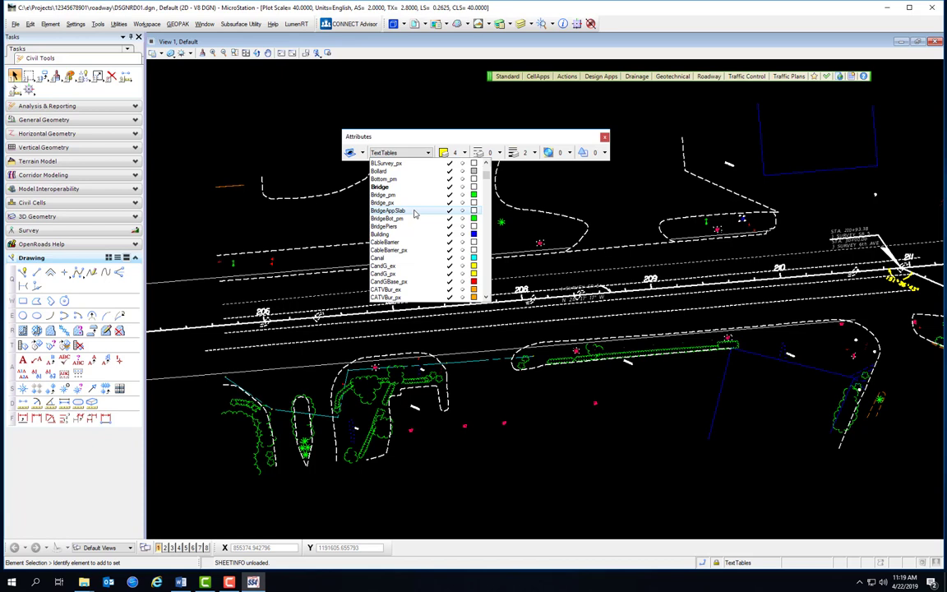
{"action": "scroll", "coordinate": [408, 239], "scroll_direction": "down", "scroll_amount": 4}
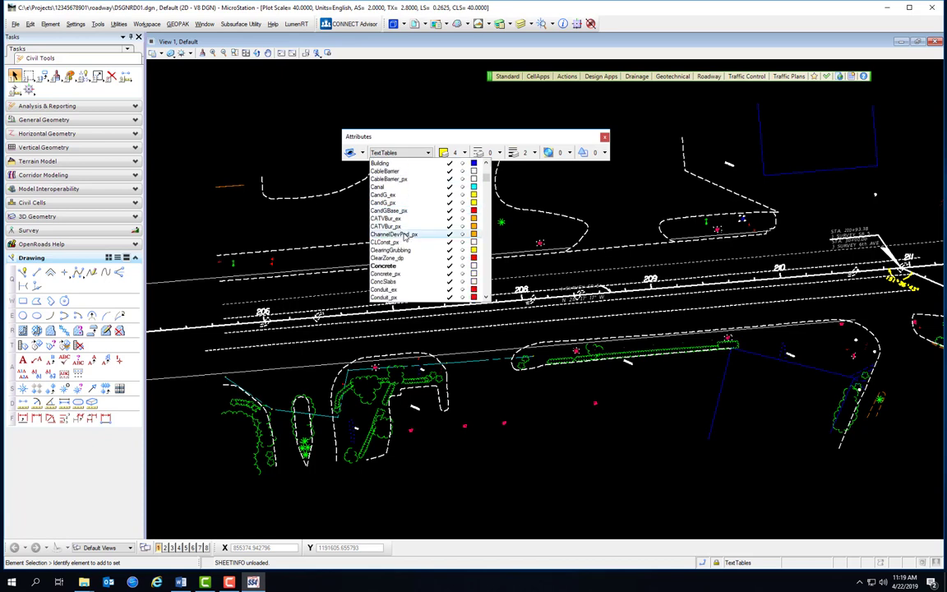
{"action": "left_click", "coordinate": [405, 243]}
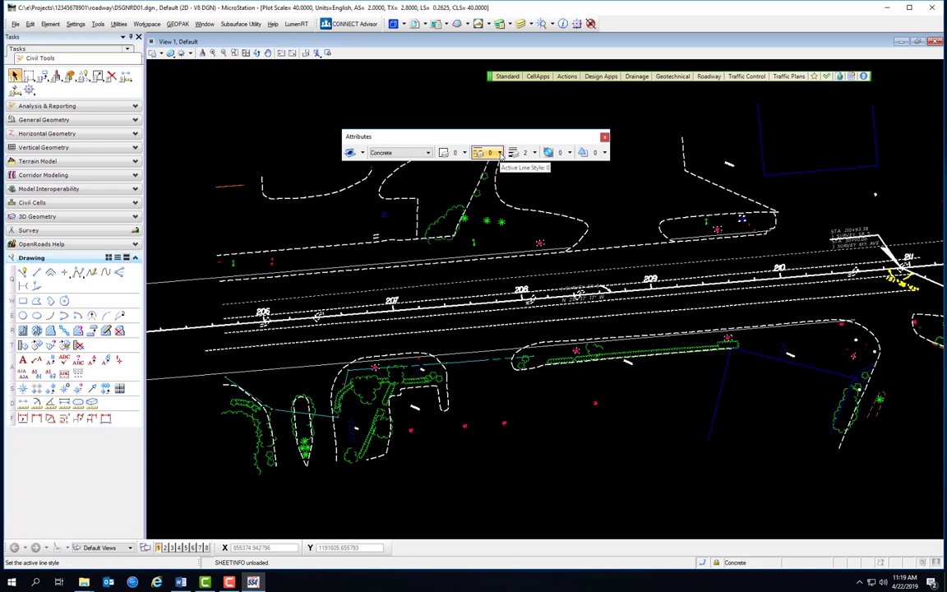
Step: Set the active level to CurbRamp and reopen the level list to check it
{"action": "left_click", "coordinate": [391, 153]}
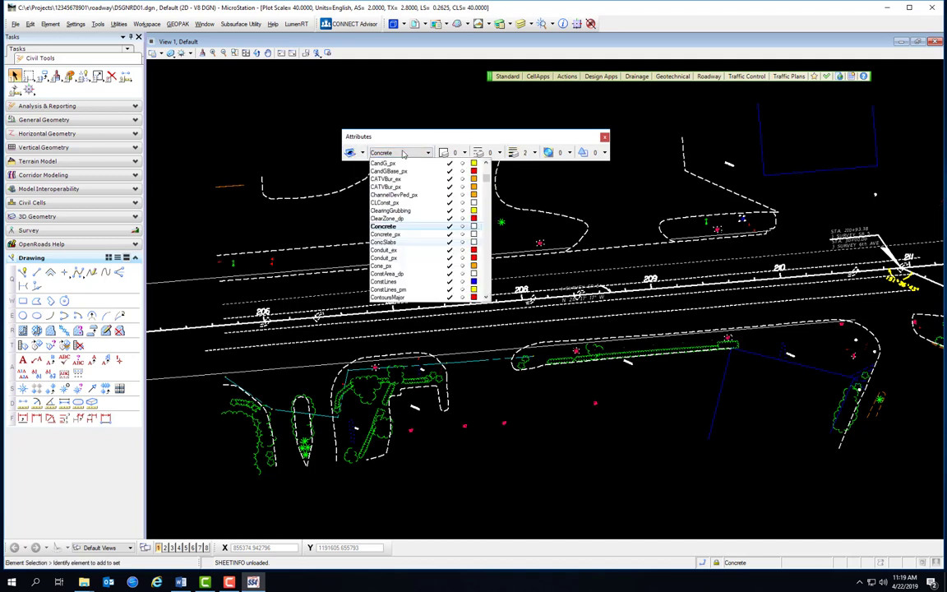
{"action": "scroll", "coordinate": [407, 230], "scroll_direction": "down", "scroll_amount": 3}
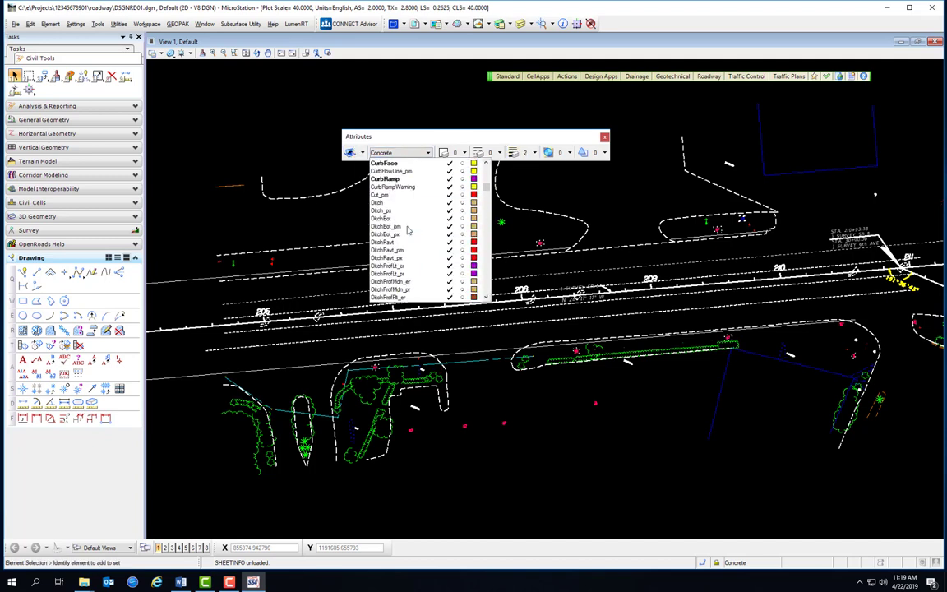
{"action": "left_click", "coordinate": [392, 179]}
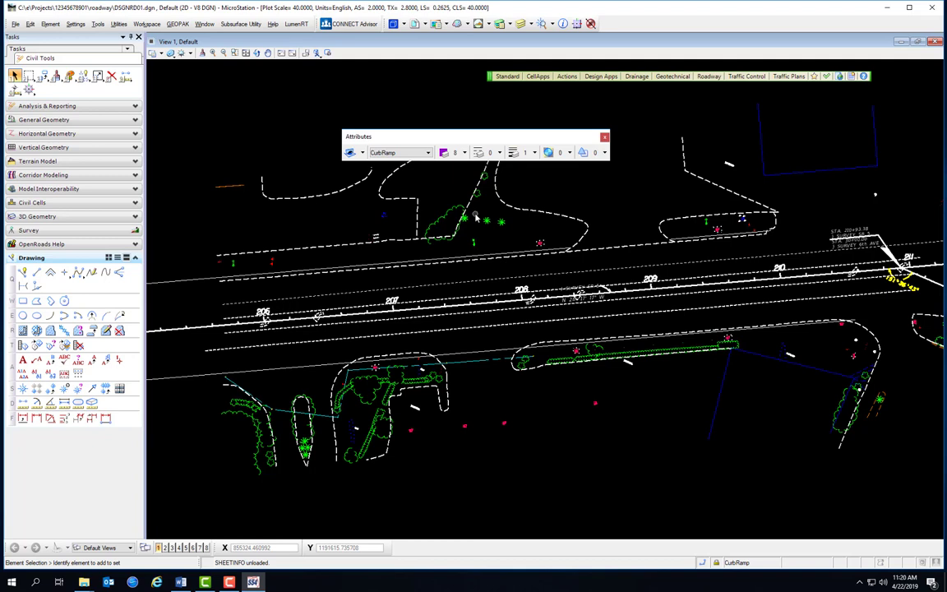
{"action": "left_click", "coordinate": [402, 153]}
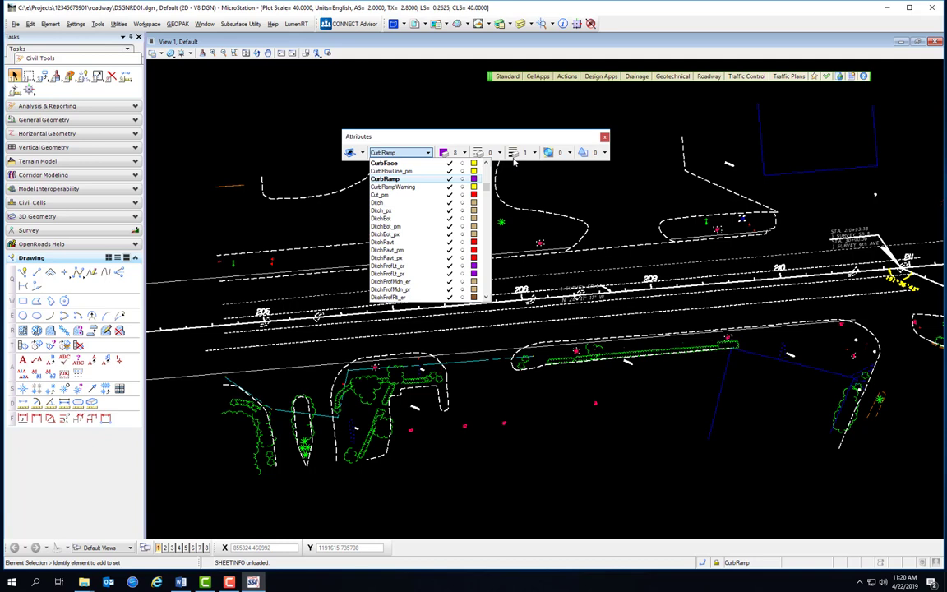
Step: Dock the Attributes toolbox back above the view and float the Primary Tools toolbox over the drawing
{"action": "left_click_drag", "start_coordinate": [461, 136], "coordinate": [493, 23]}
{"action": "left_click_drag", "start_coordinate": [411, 23], "coordinate": [337, 124]}
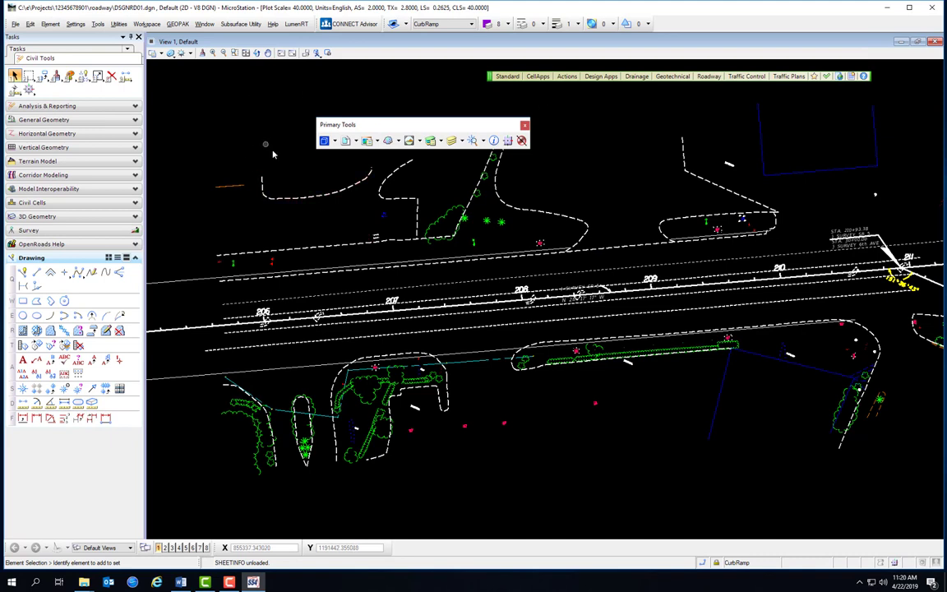
Step: Open the Models dialog from Primary Tools, move it below the toolbox, close it and preview its drop-down version
{"action": "left_click", "coordinate": [324, 141]}
{"action": "left_click_drag", "start_coordinate": [585, 107], "coordinate": [338, 187]}
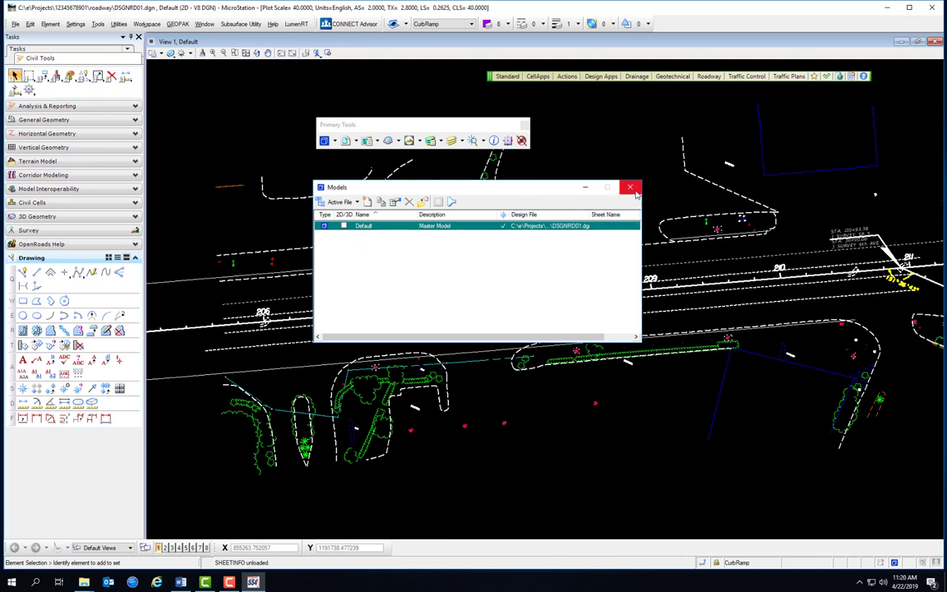
{"action": "left_click", "coordinate": [348, 141]}
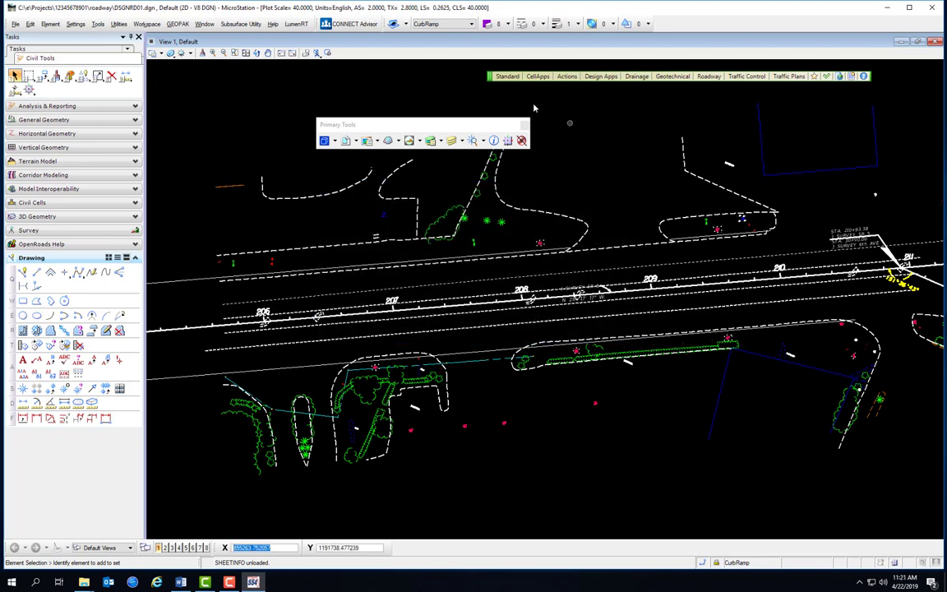
{"action": "left_click", "coordinate": [327, 141]}
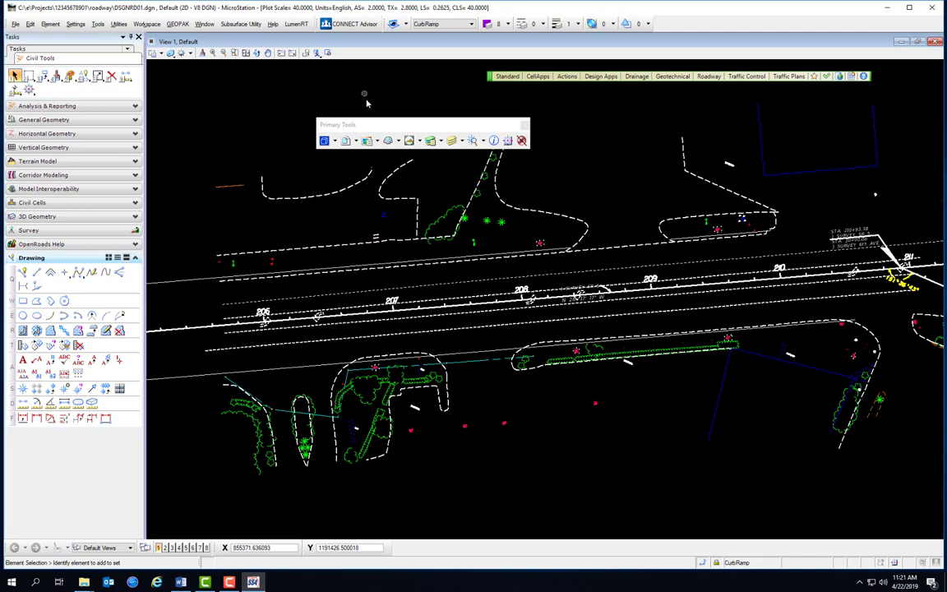
{"action": "left_click", "coordinate": [334, 142]}
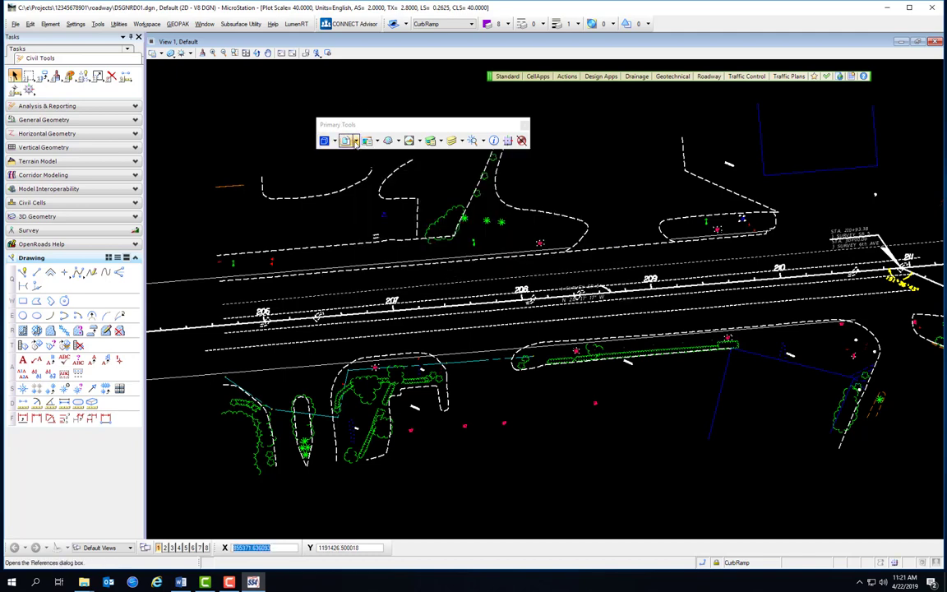
Step: Open the References dialog, move it below Primary Tools, close it, and show and hide its drop-down version
{"action": "left_click", "coordinate": [346, 140]}
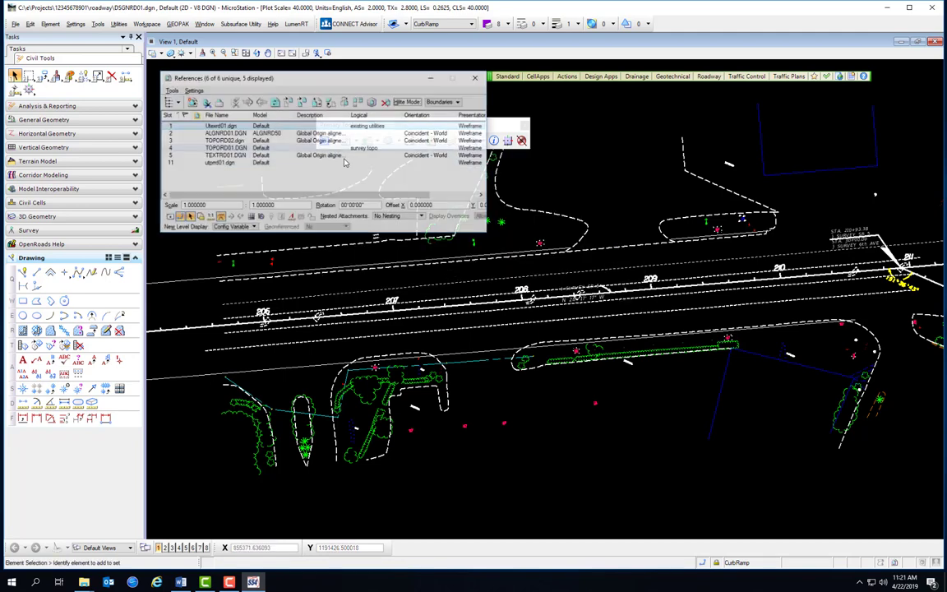
{"action": "left_click_drag", "start_coordinate": [316, 77], "coordinate": [421, 175]}
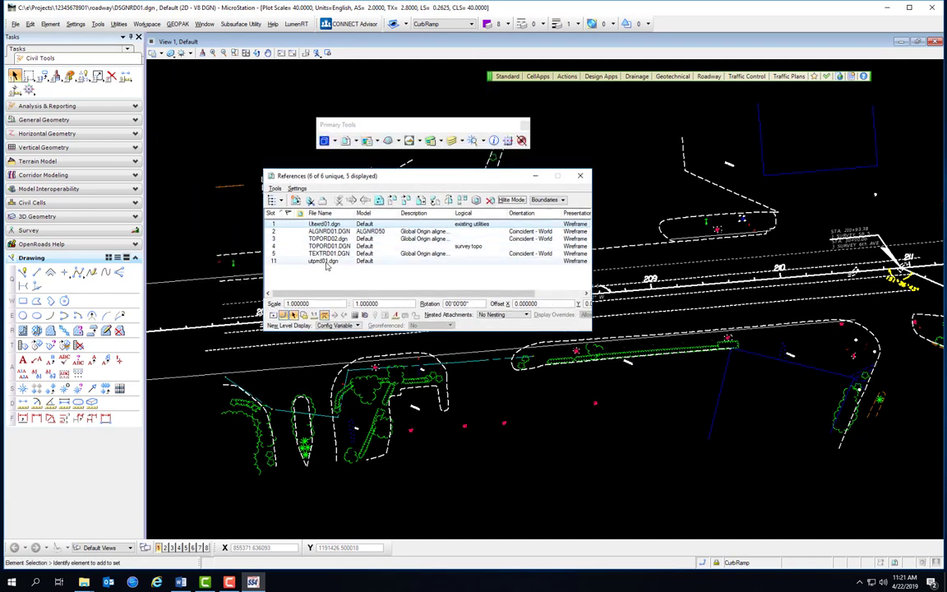
{"action": "left_click", "coordinate": [581, 178]}
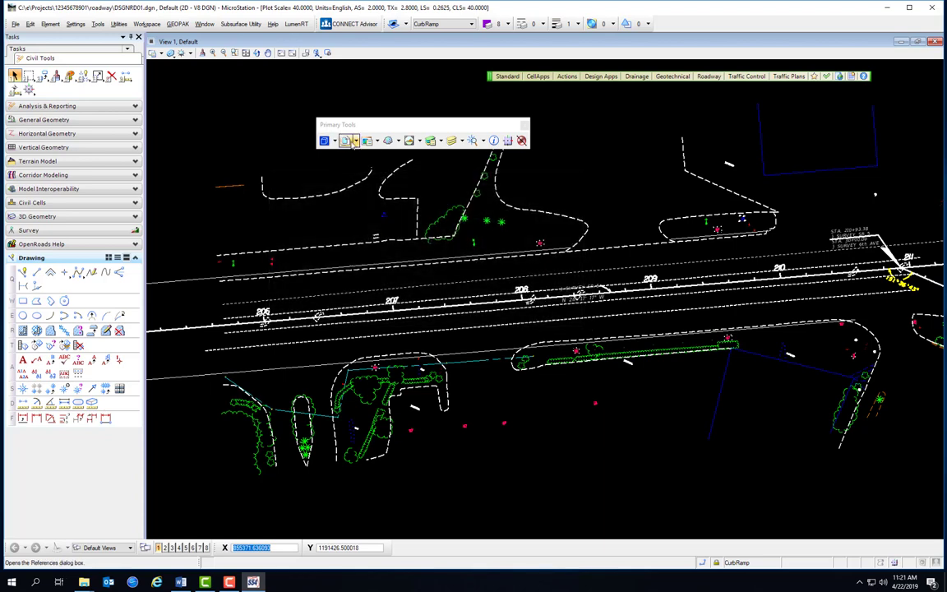
{"action": "left_click", "coordinate": [355, 142]}
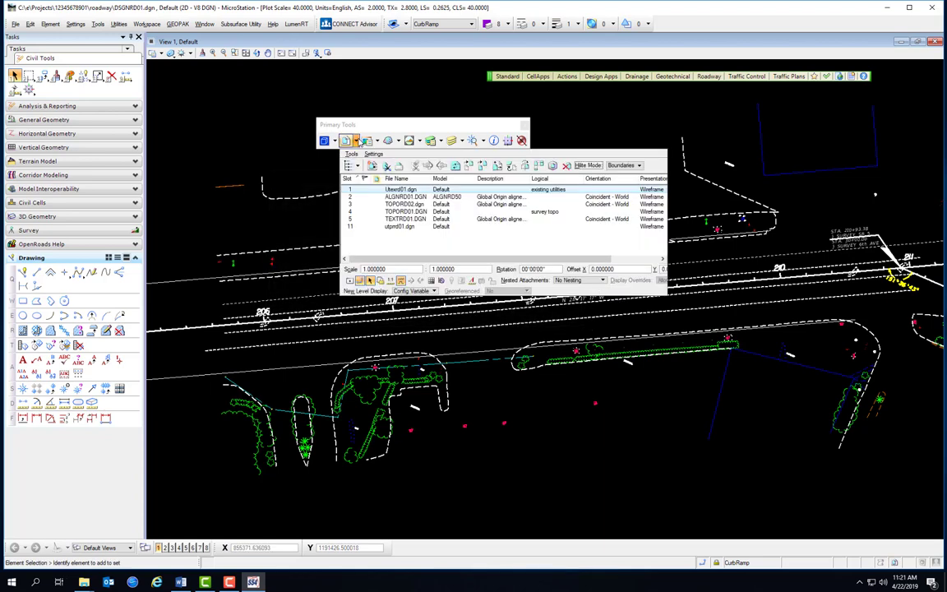
{"action": "left_click", "coordinate": [357, 140]}
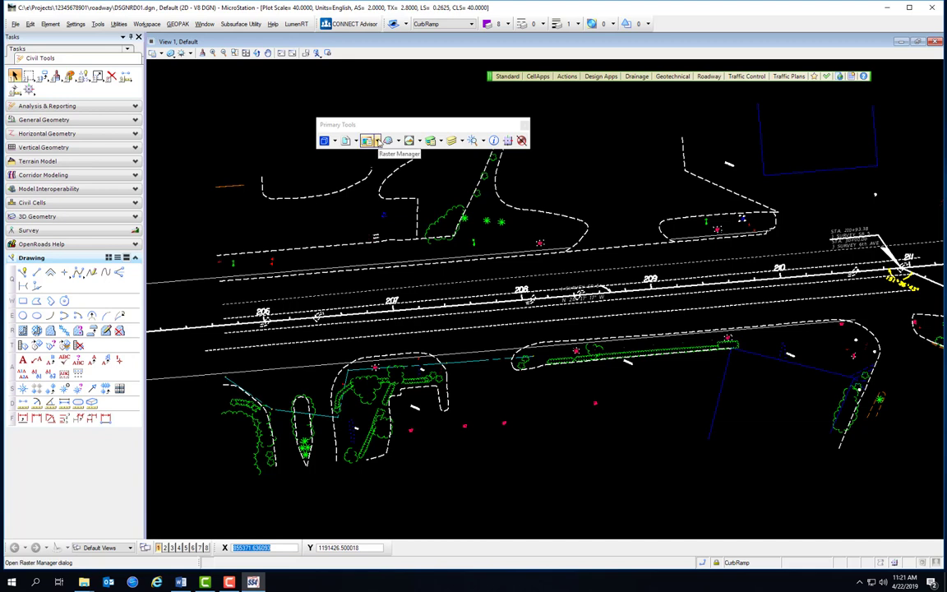
Step: Preview and dismiss the drop-down versions of Raster Manager, Point Clouds, Saved Views and Level Manager in turn
{"action": "left_click", "coordinate": [377, 143]}
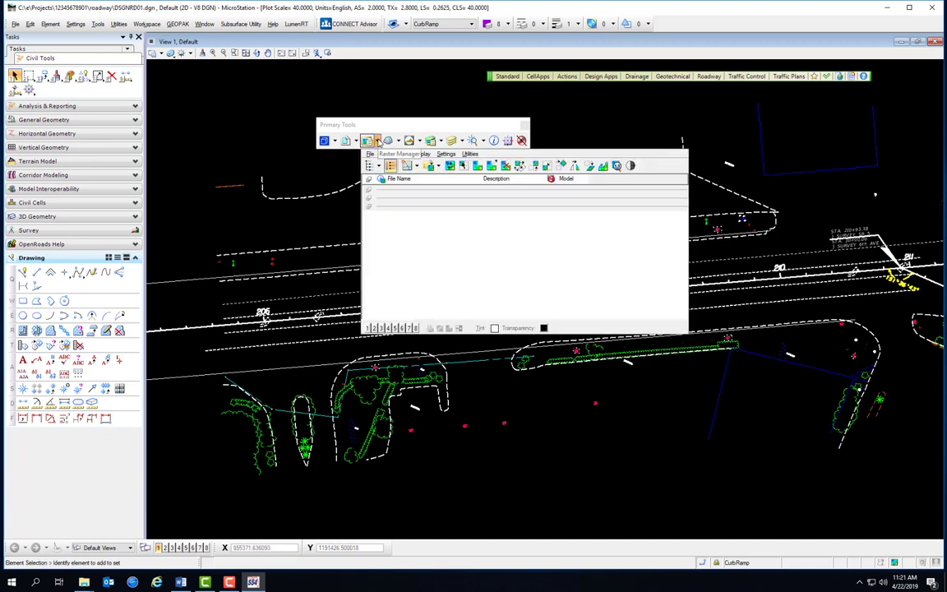
{"action": "left_click", "coordinate": [377, 142]}
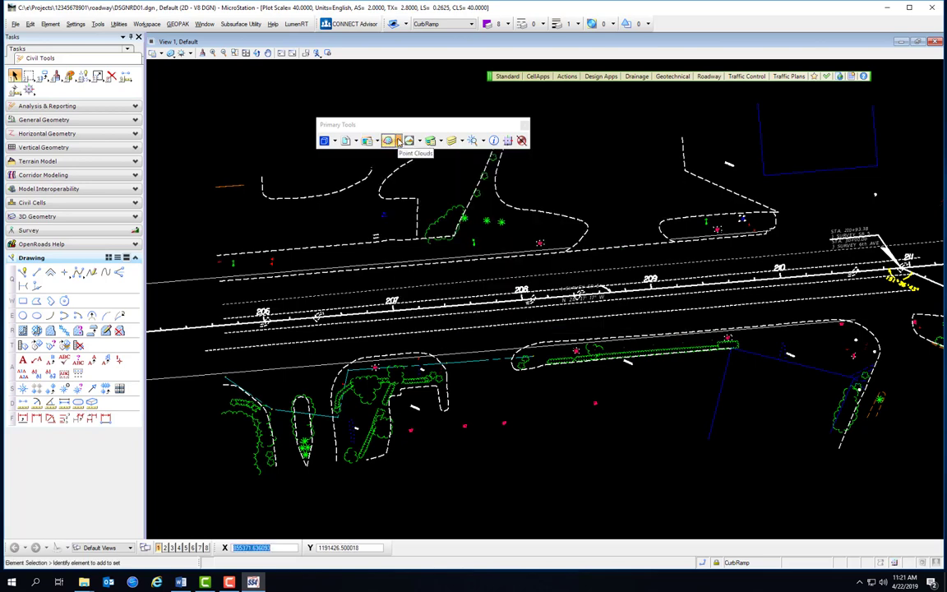
{"action": "left_click", "coordinate": [398, 141]}
{"action": "left_click", "coordinate": [398, 141]}
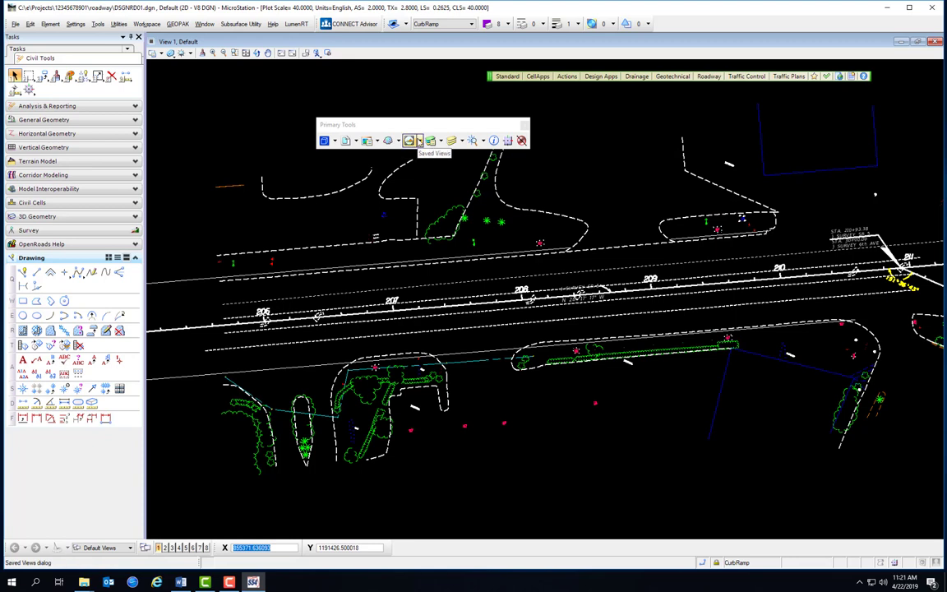
{"action": "left_click", "coordinate": [420, 143]}
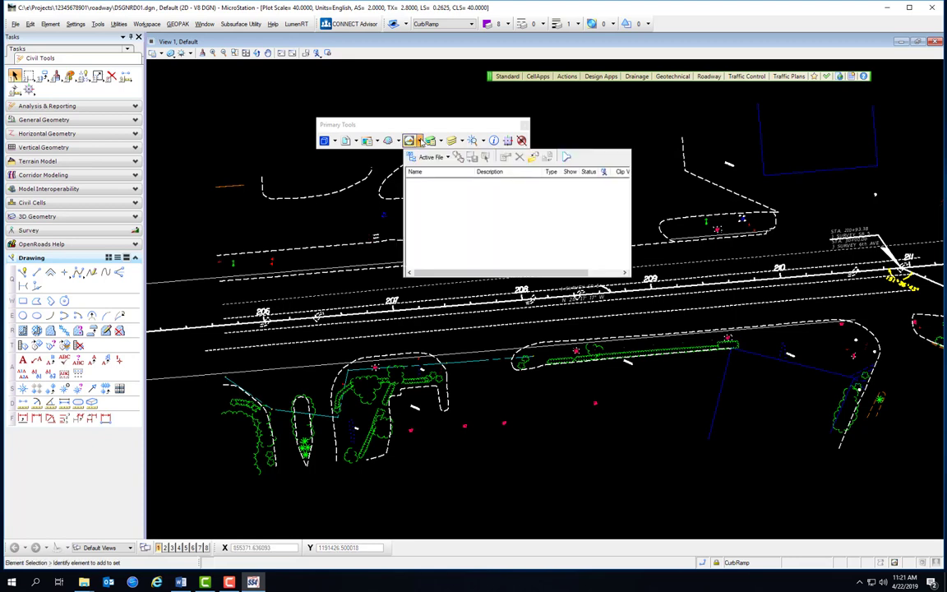
{"action": "left_click", "coordinate": [420, 143]}
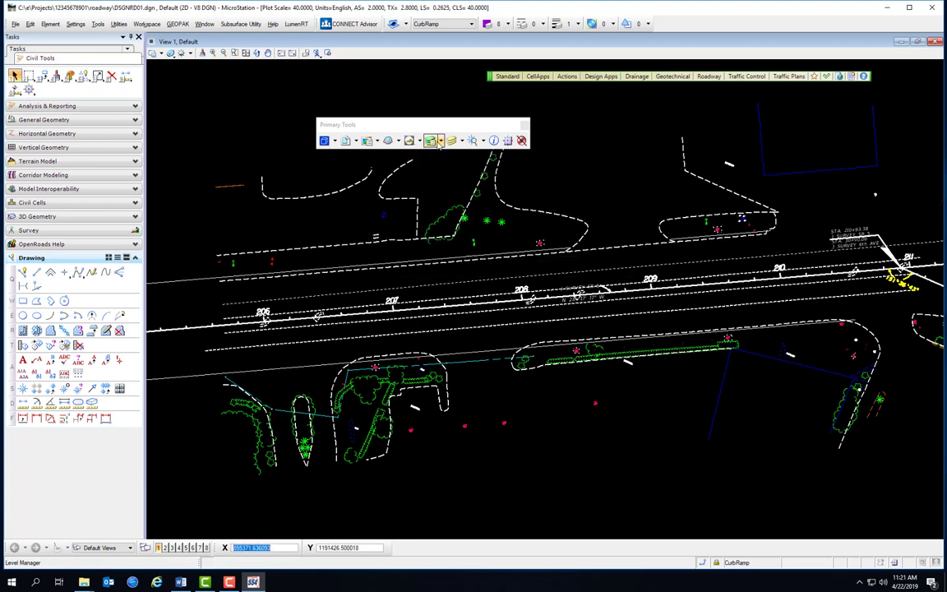
{"action": "left_click", "coordinate": [440, 141]}
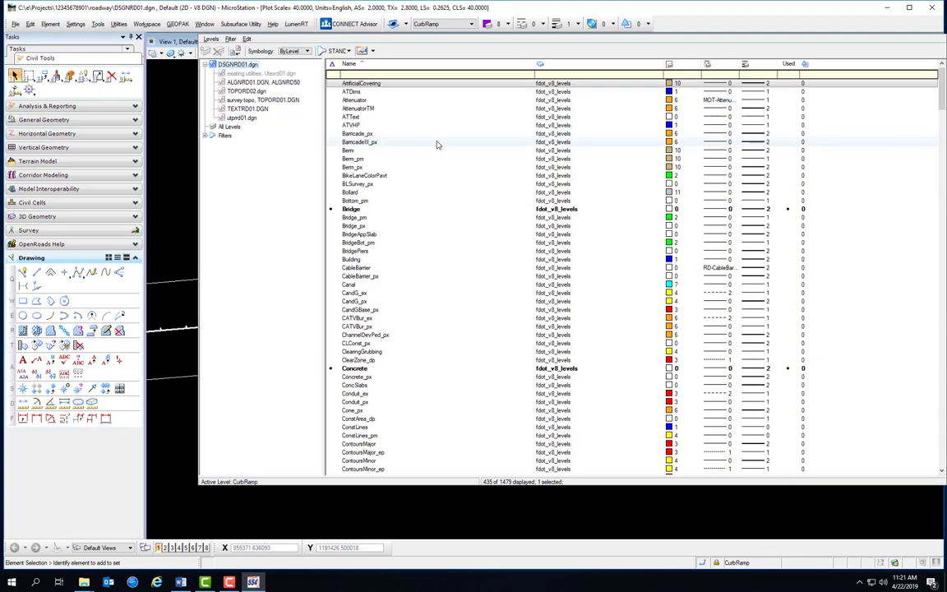
{"action": "left_click", "coordinate": [173, 156]}
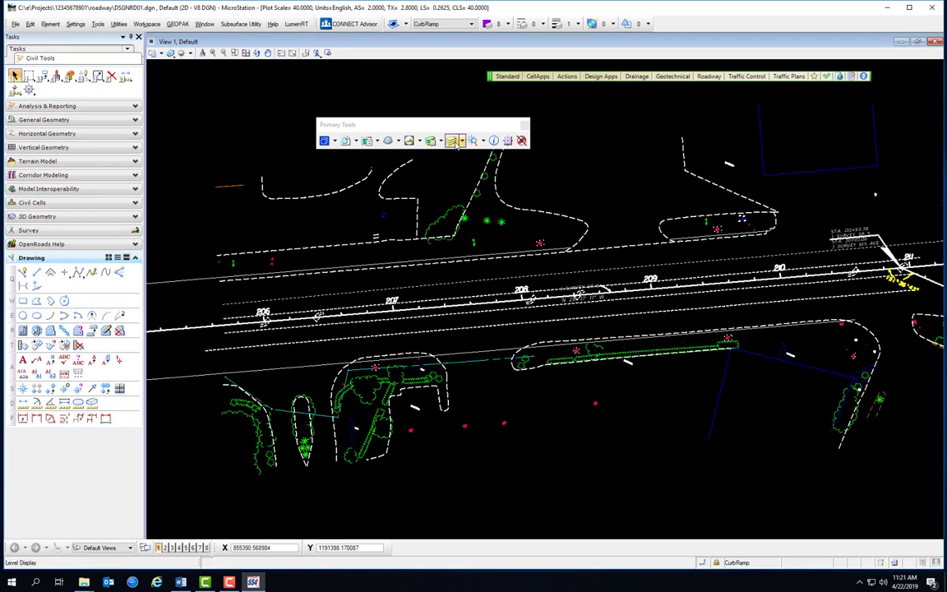
Step: View the Level Display dialog clear of Primary Tools and close it, and briefly preview the Cells drop-down
{"action": "left_click", "coordinate": [453, 141]}
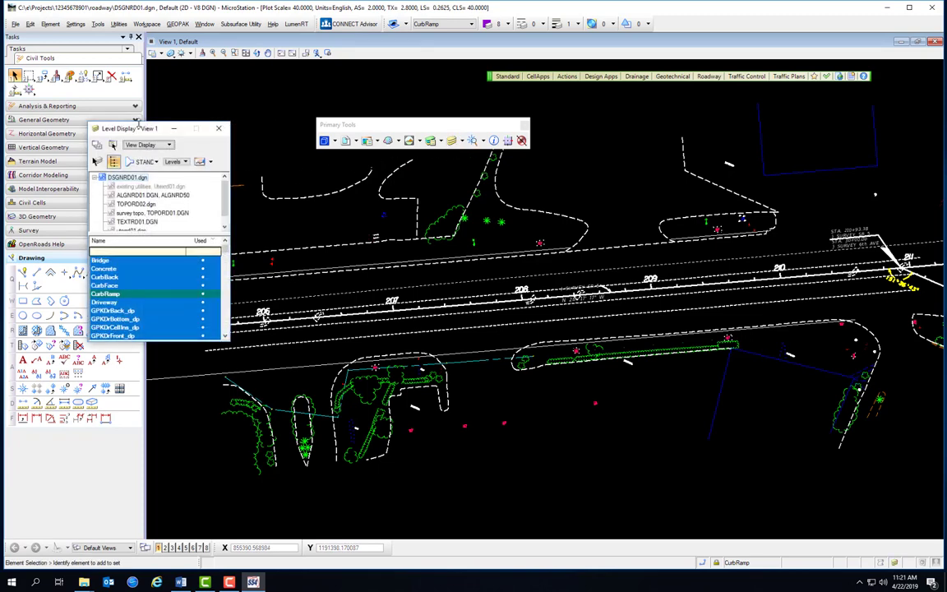
{"action": "left_click_drag", "start_coordinate": [125, 124], "coordinate": [629, 107]}
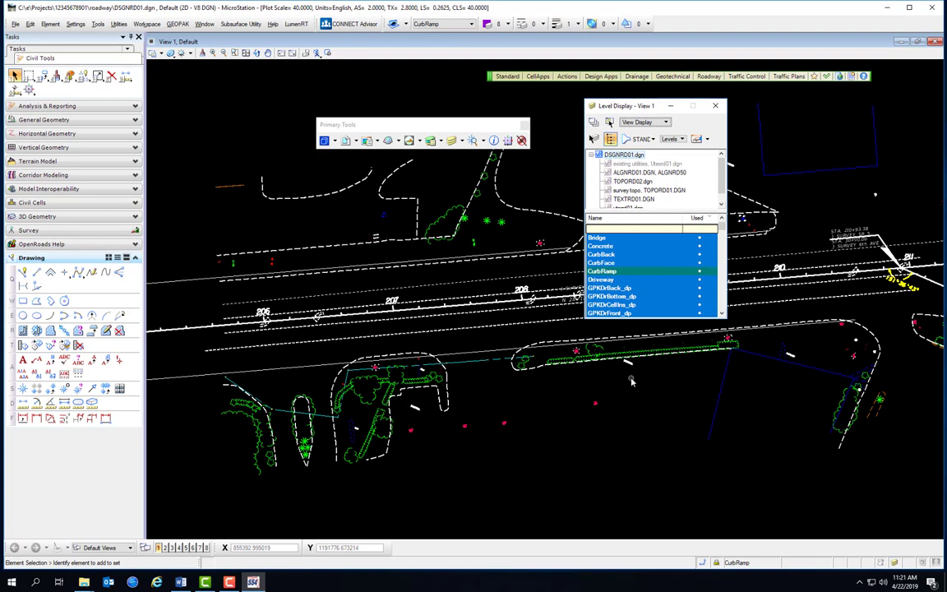
{"action": "left_click", "coordinate": [717, 108]}
{"action": "left_click", "coordinate": [481, 142]}
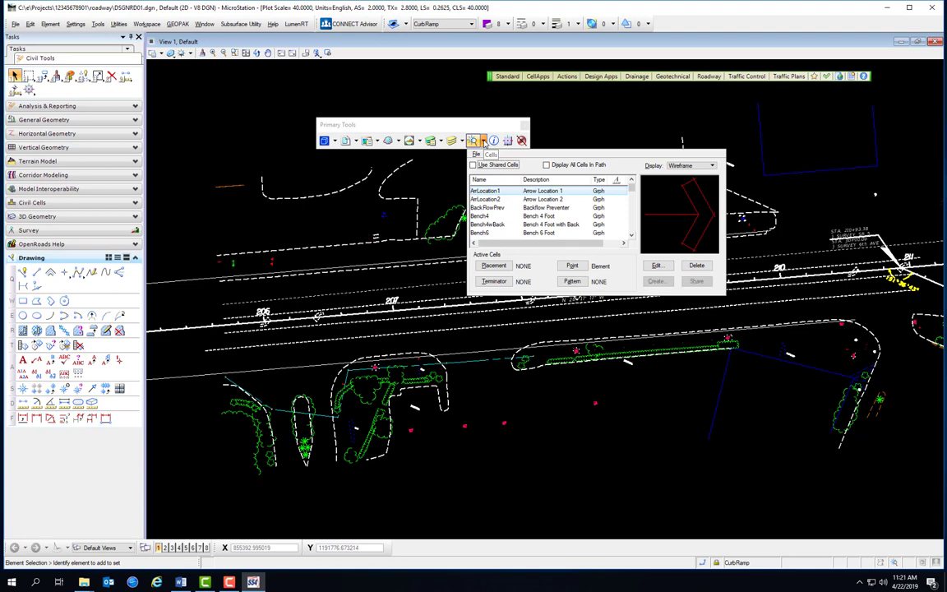
{"action": "left_click", "coordinate": [484, 142]}
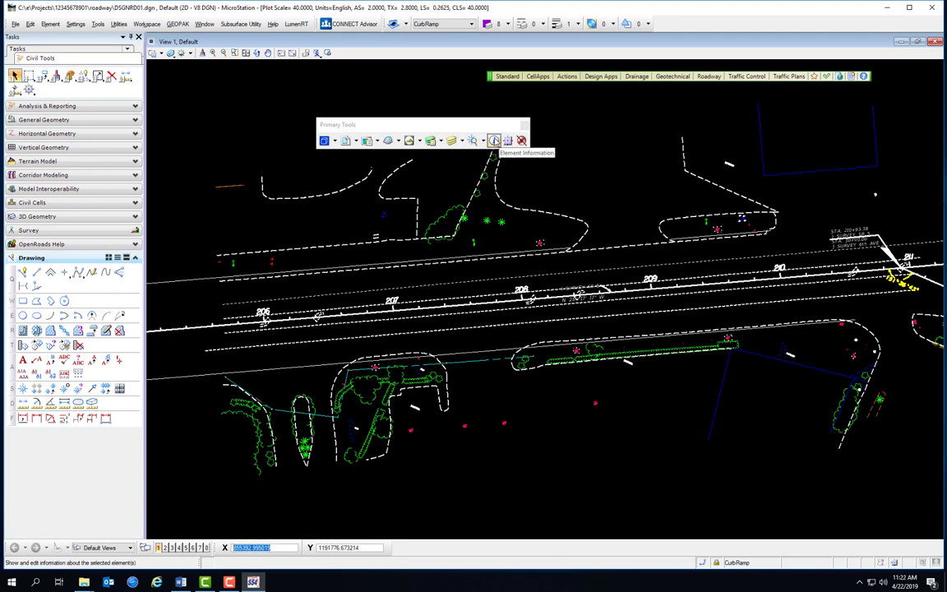
Step: Show Element Information for the dashed line string above the traffic island near station 210, and close the dialog
{"action": "left_click", "coordinate": [494, 140]}
{"action": "left_click_drag", "start_coordinate": [405, 111], "coordinate": [771, 114]}
{"action": "left_click", "coordinate": [682, 148]}
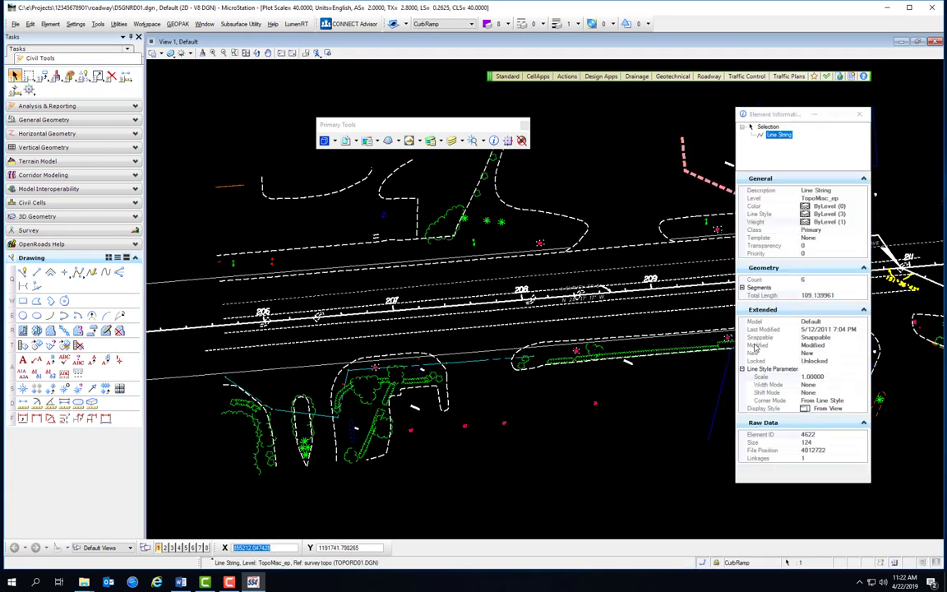
{"action": "left_click", "coordinate": [860, 116]}
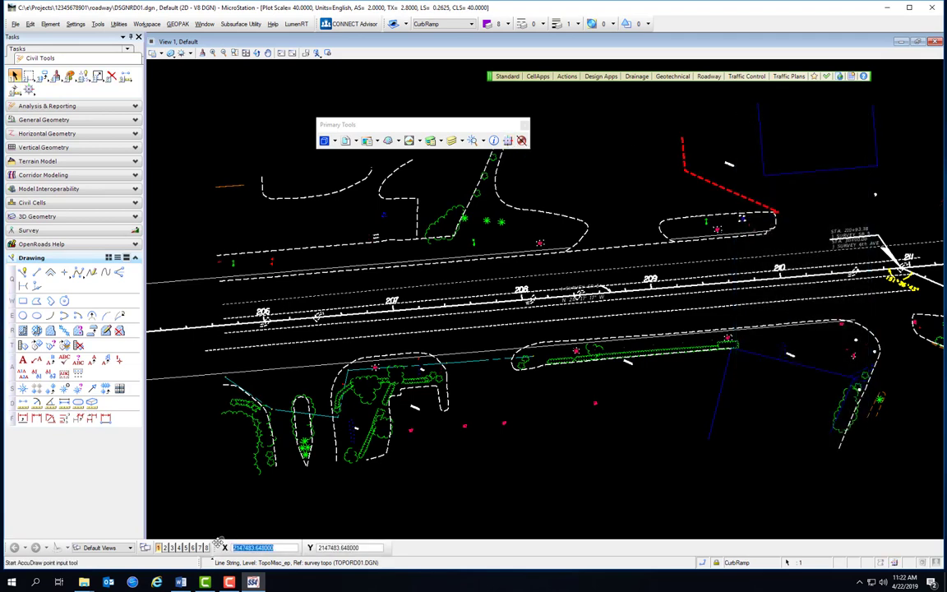
Step: Float the AccuDraw window over the view, toggle AccuDraw off and on, and dock it back beside the view groups
{"action": "left_click_drag", "start_coordinate": [218, 542], "coordinate": [570, 156]}
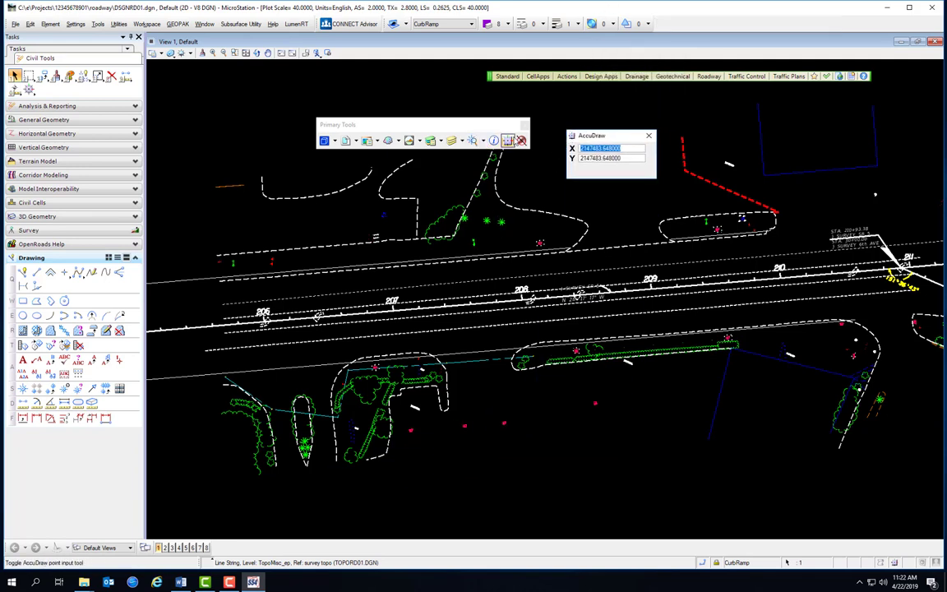
{"action": "left_click", "coordinate": [508, 140]}
{"action": "left_click", "coordinate": [507, 140]}
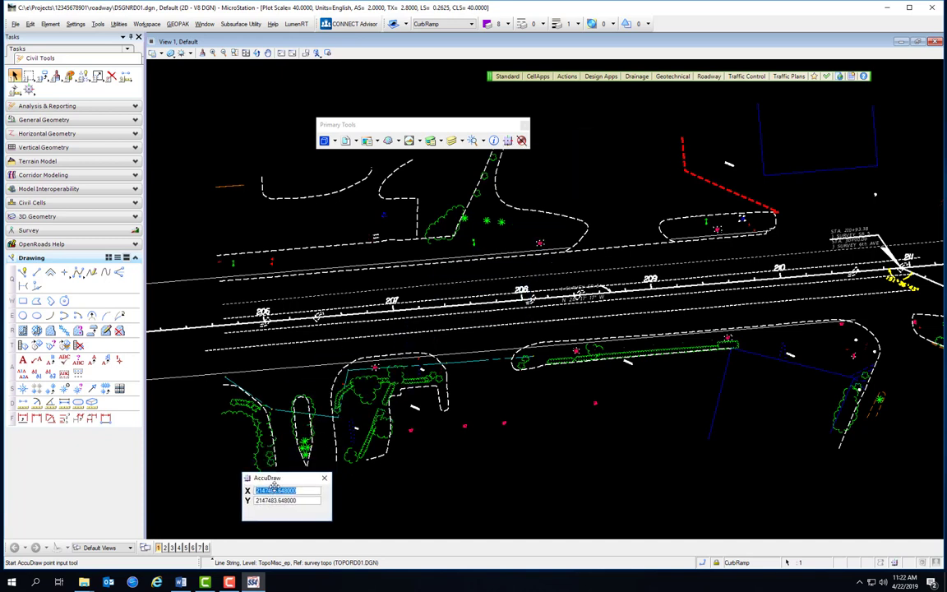
{"action": "left_click_drag", "start_coordinate": [261, 524], "coordinate": [234, 546]}
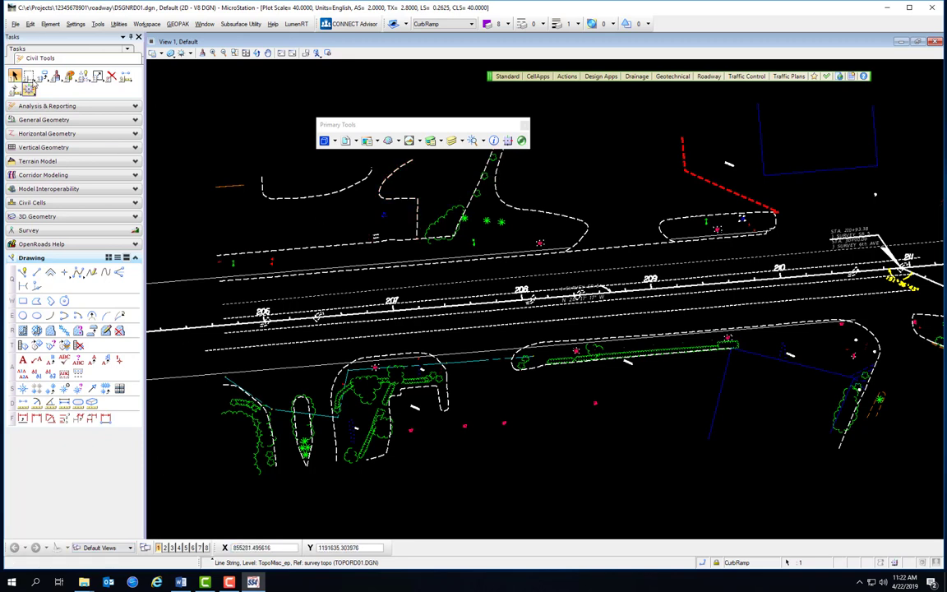
Step: Start the Place Fence and Place SmartLine tools in turn to show their tool settings windows
{"action": "left_click", "coordinate": [28, 75]}
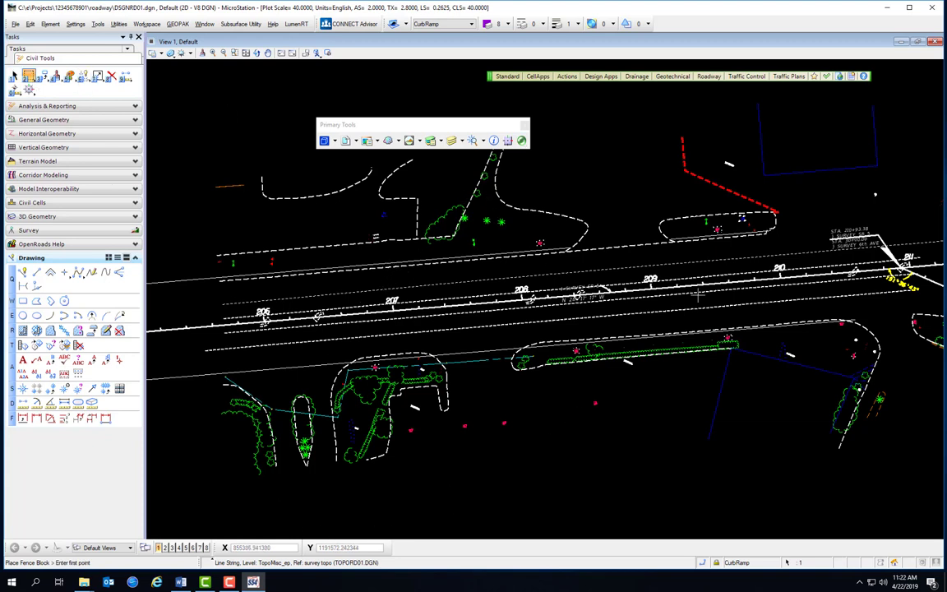
{"action": "left_click_drag", "start_coordinate": [760, 232], "coordinate": [698, 111]}
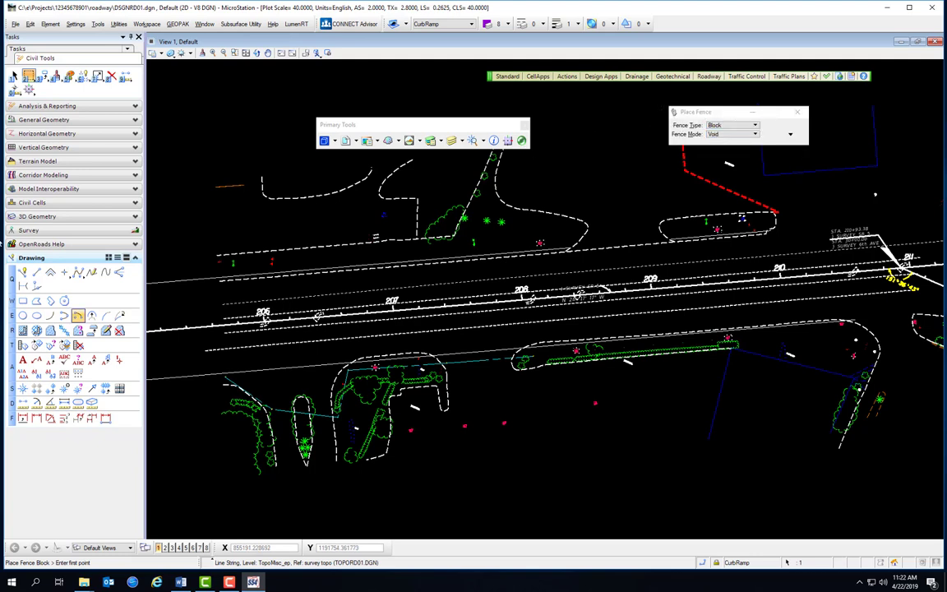
{"action": "left_click", "coordinate": [22, 272]}
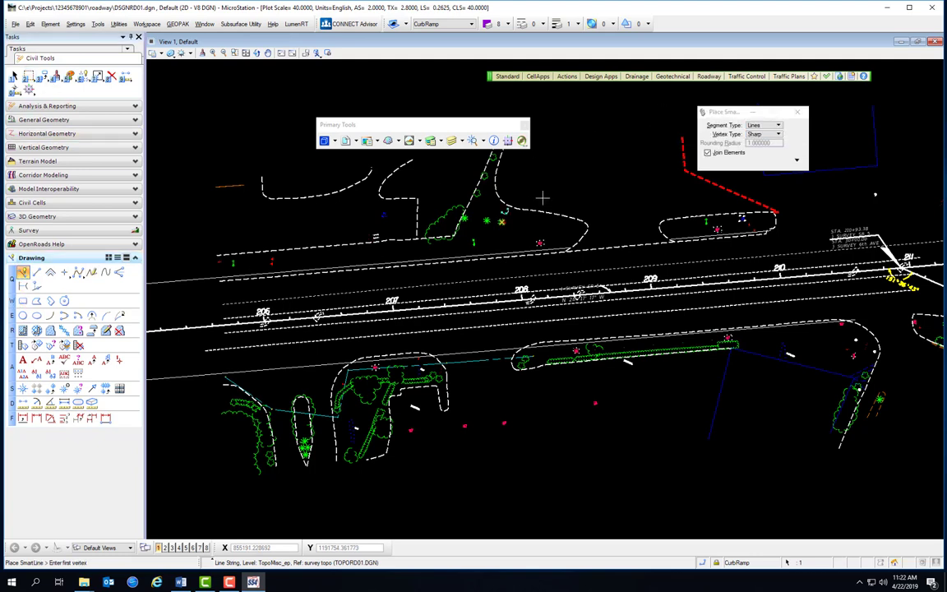
{"action": "left_click", "coordinate": [587, 118]}
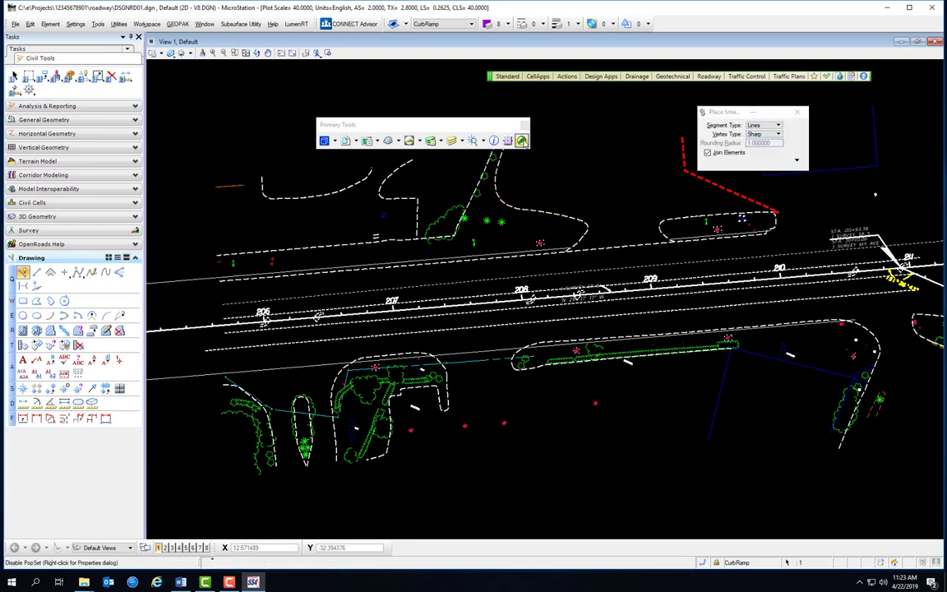
Step: Disable PopSet in Primary Tools, view the PopSet Settings dialog clear of the toolbox, and cancel it
{"action": "left_click", "coordinate": [521, 141]}
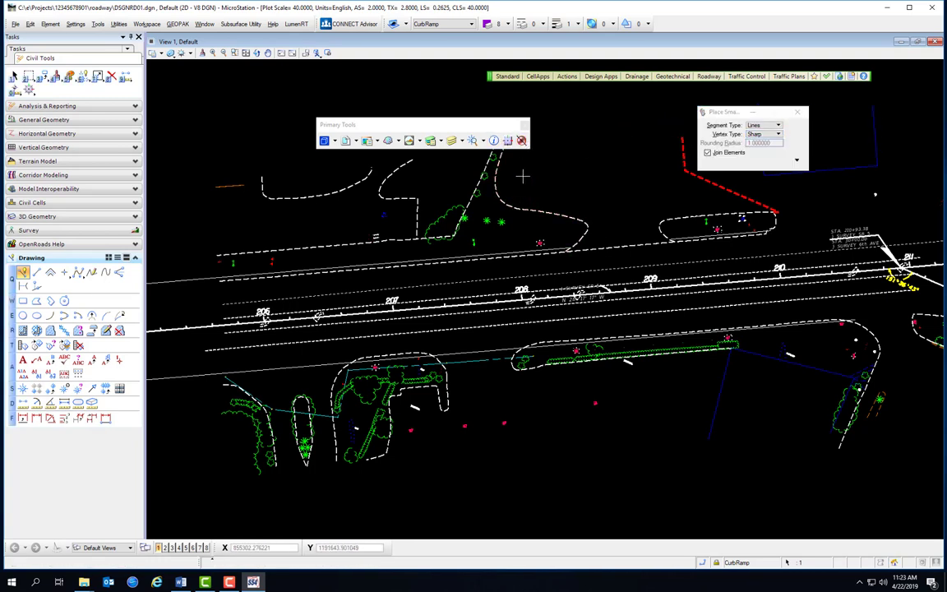
{"action": "right_click", "coordinate": [521, 141]}
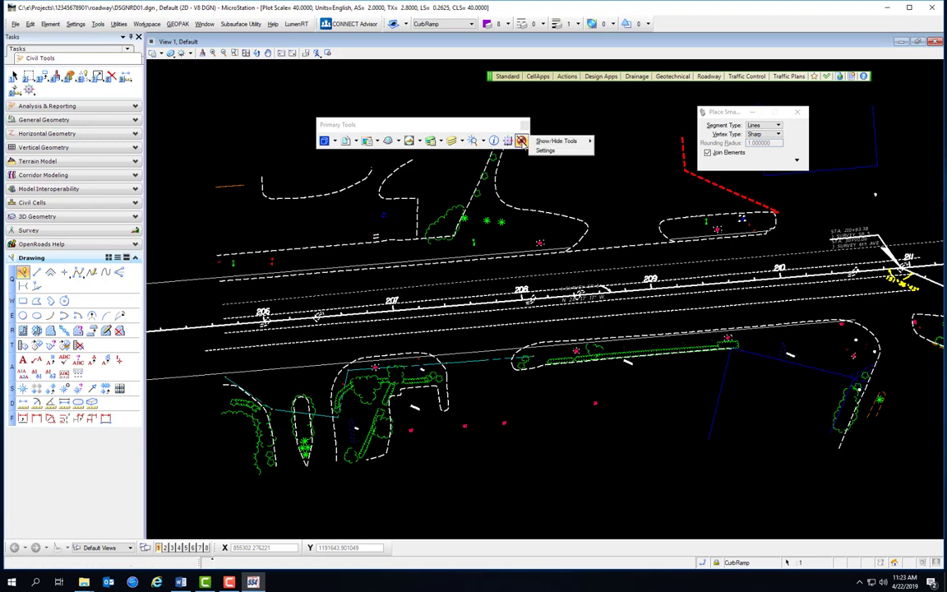
{"action": "left_click", "coordinate": [565, 153]}
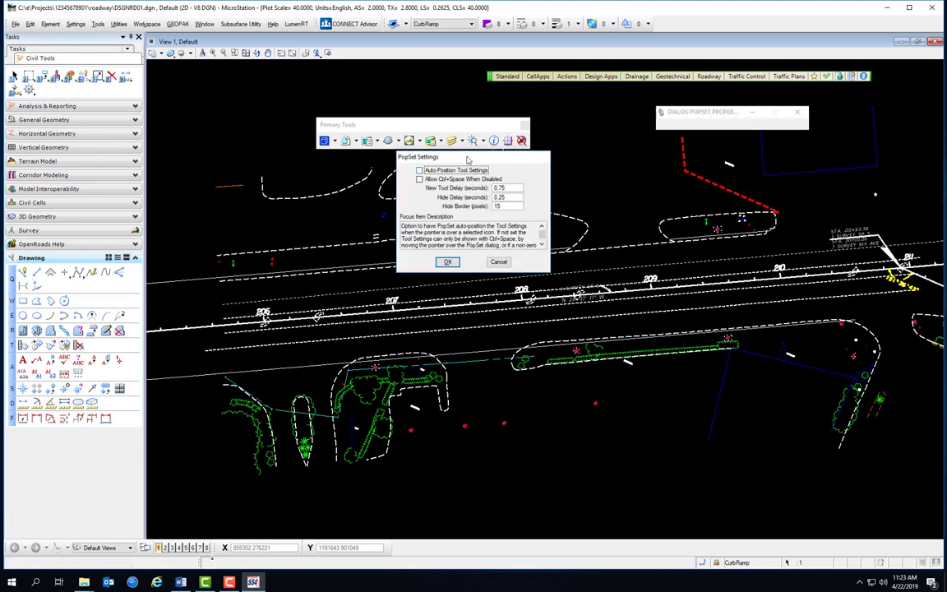
{"action": "left_click_drag", "start_coordinate": [466, 160], "coordinate": [630, 150]}
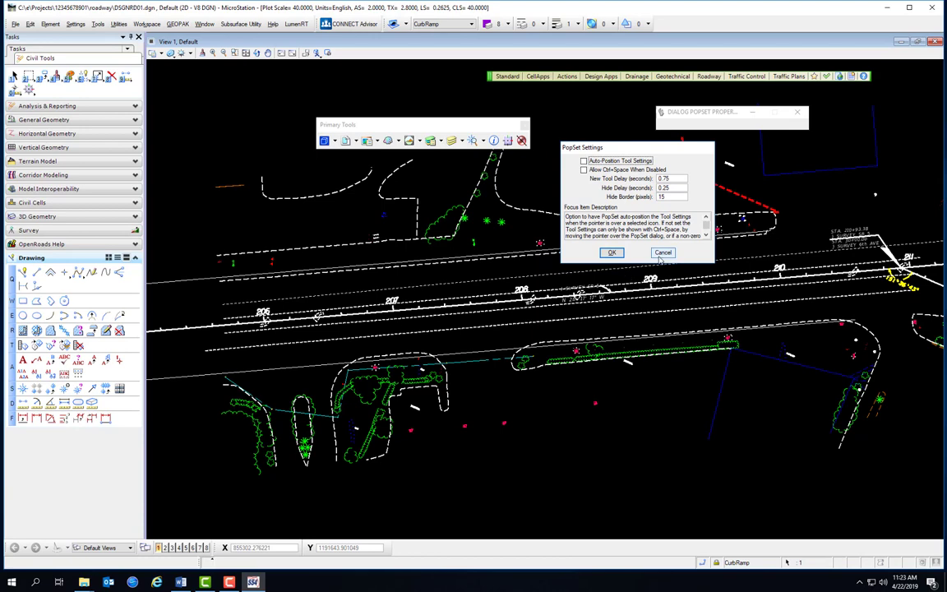
{"action": "left_click", "coordinate": [663, 253]}
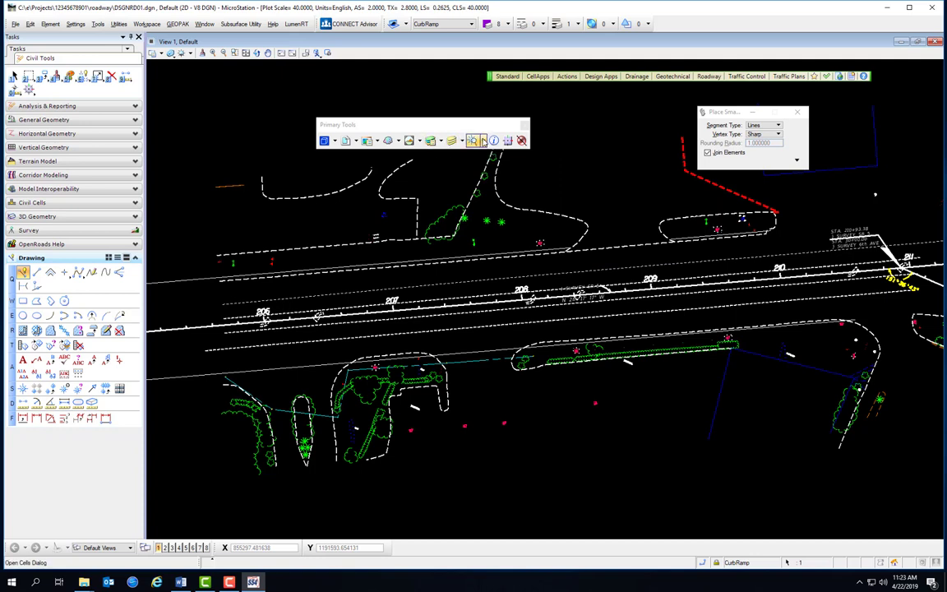
Step: Show the Key-in tool in Primary Tools and open the Key-in window over the middle of the drawing
{"action": "right_click", "coordinate": [485, 138]}
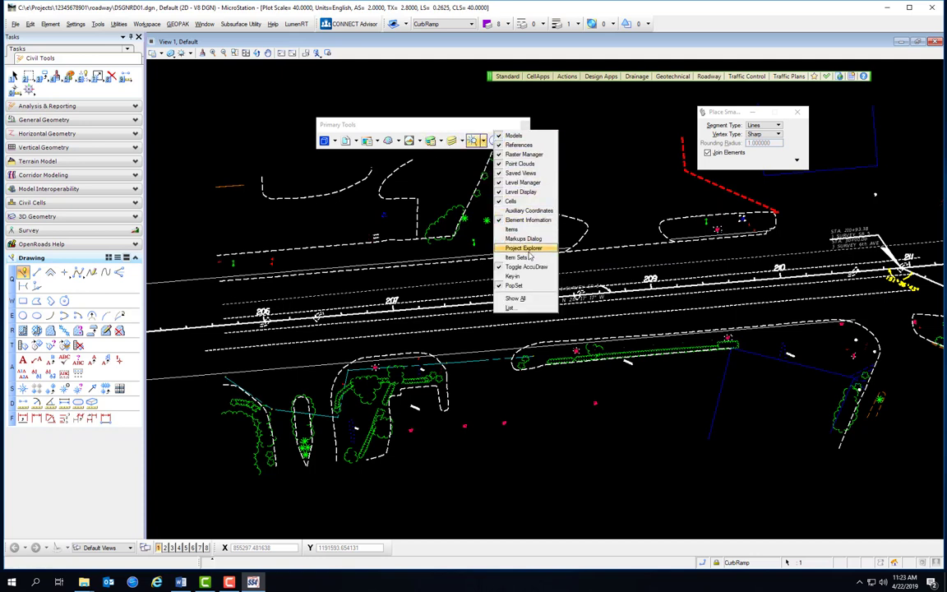
{"action": "left_click", "coordinate": [528, 280]}
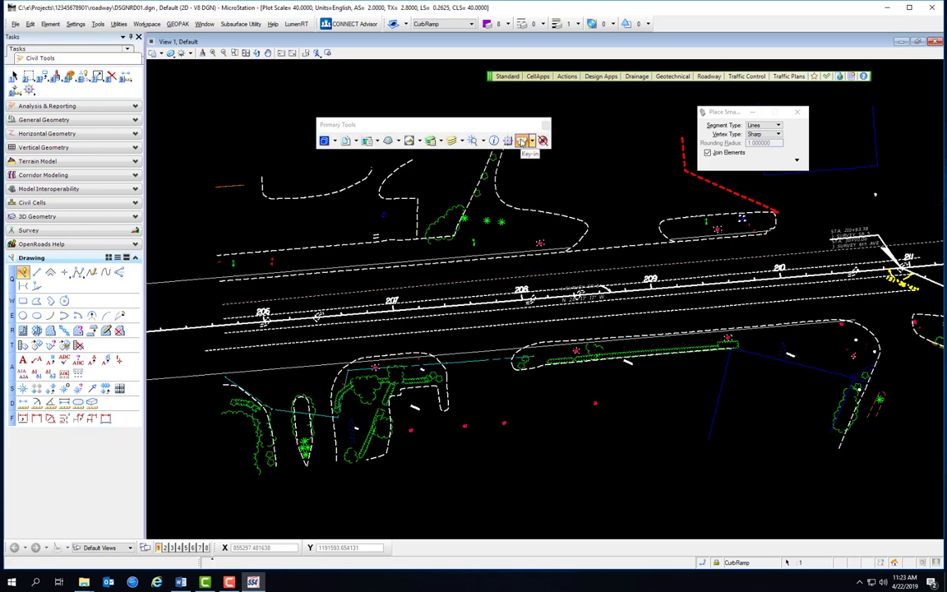
{"action": "left_click", "coordinate": [522, 141]}
{"action": "left_click_drag", "start_coordinate": [205, 92], "coordinate": [619, 252]}
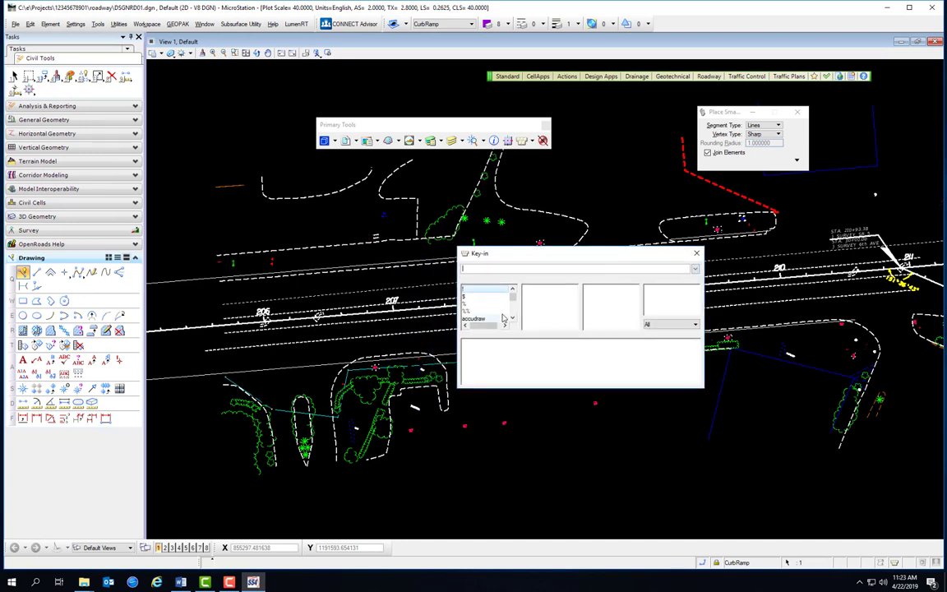
{"action": "mouse_move", "coordinate": [513, 290]}
{"action": "left_mouse_down"}
{"action": "mouse_move", "coordinate": [512, 309]}
{"action": "mouse_move", "coordinate": [512, 291]}
{"action": "left_mouse_up"}
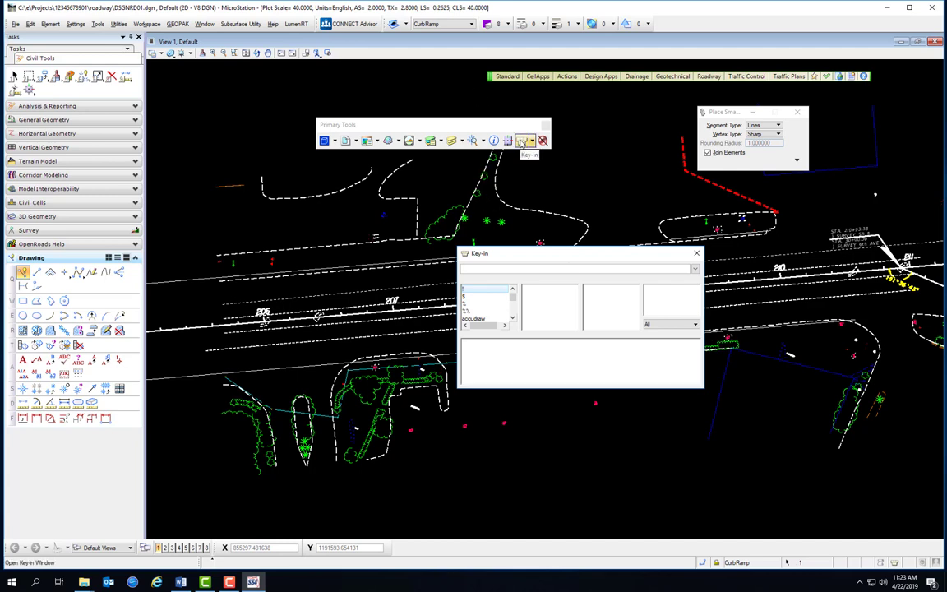
Step: Remove the Key-in tool and its window from display, and dock Primary Tools beside the active attribute settings
{"action": "left_click", "coordinate": [531, 142]}
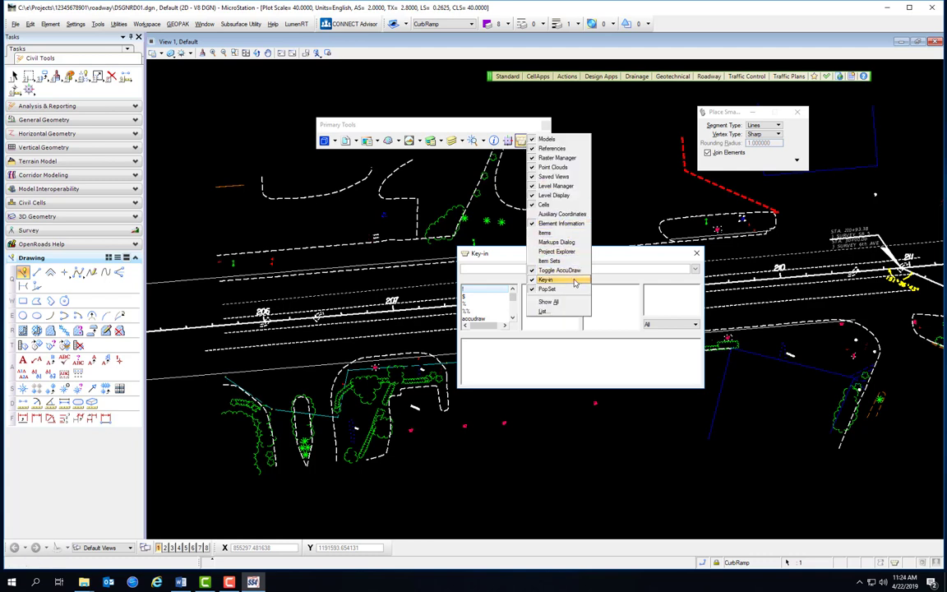
{"action": "left_click", "coordinate": [575, 272]}
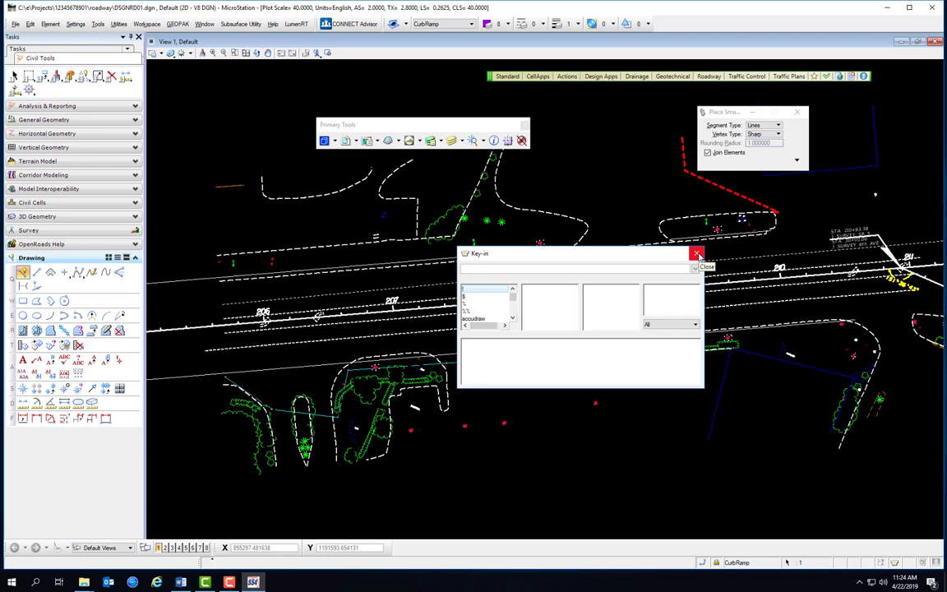
{"action": "left_click", "coordinate": [697, 254]}
{"action": "left_click_drag", "start_coordinate": [403, 124], "coordinate": [778, 18]}
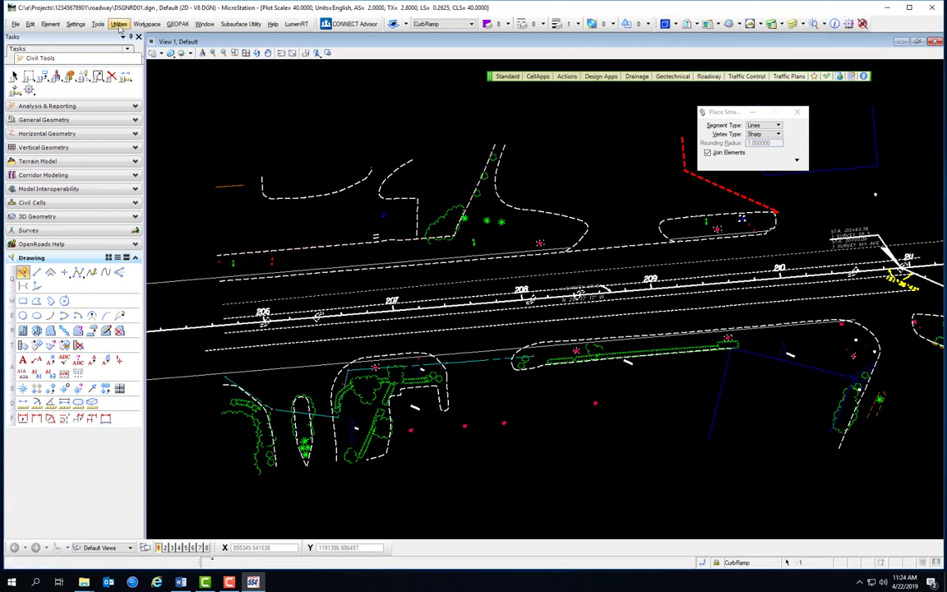
Step: Open the Key-in window from the Utilities commands instead of Primary Tools, and close it
{"action": "left_click", "coordinate": [119, 25]}
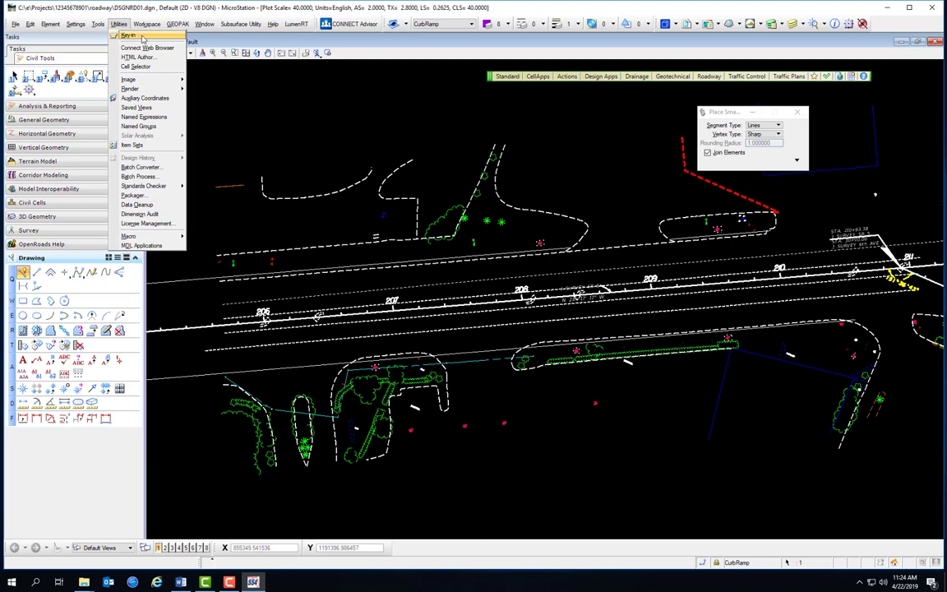
{"action": "left_click", "coordinate": [140, 36]}
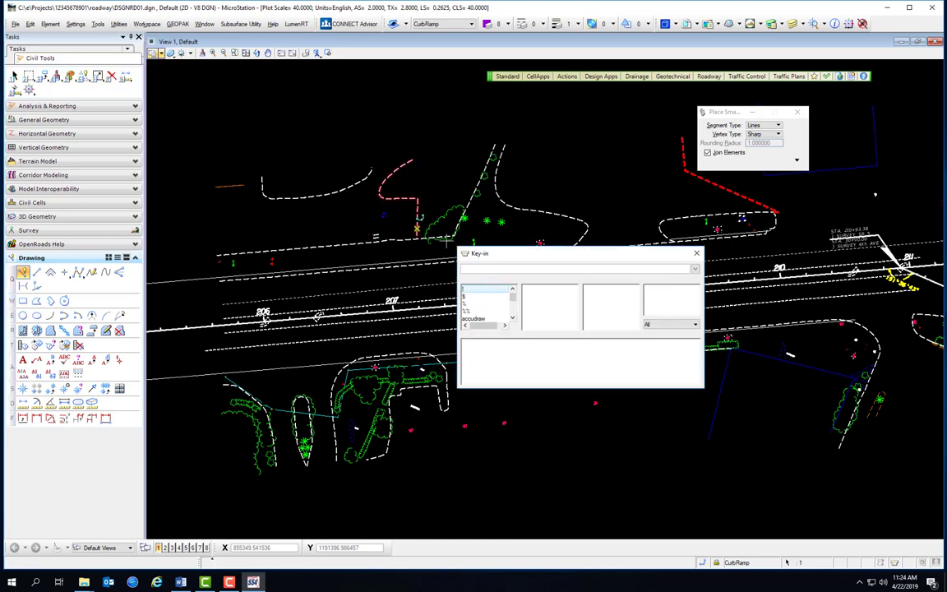
{"action": "left_click", "coordinate": [120, 24]}
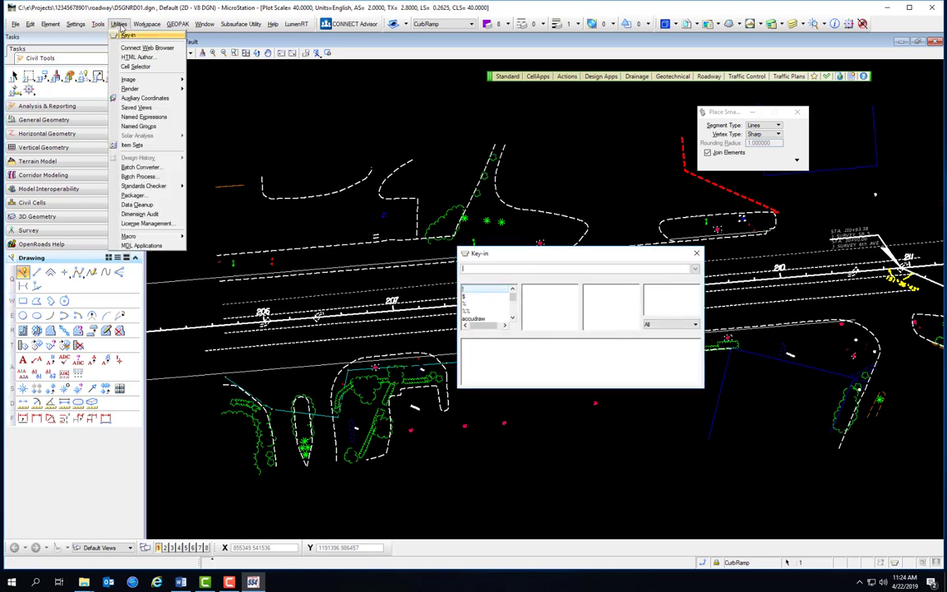
{"action": "left_click", "coordinate": [526, 255]}
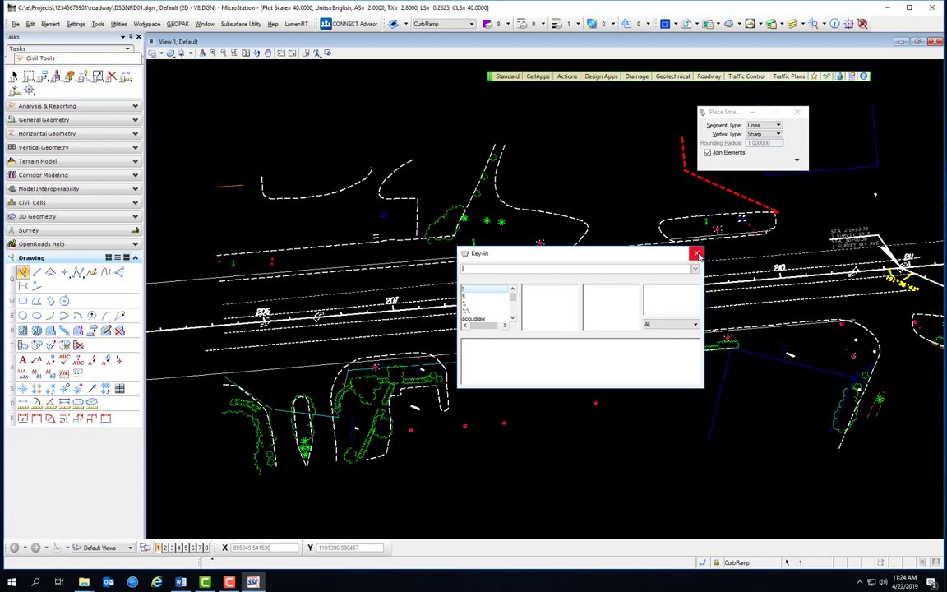
{"action": "left_click", "coordinate": [697, 255]}
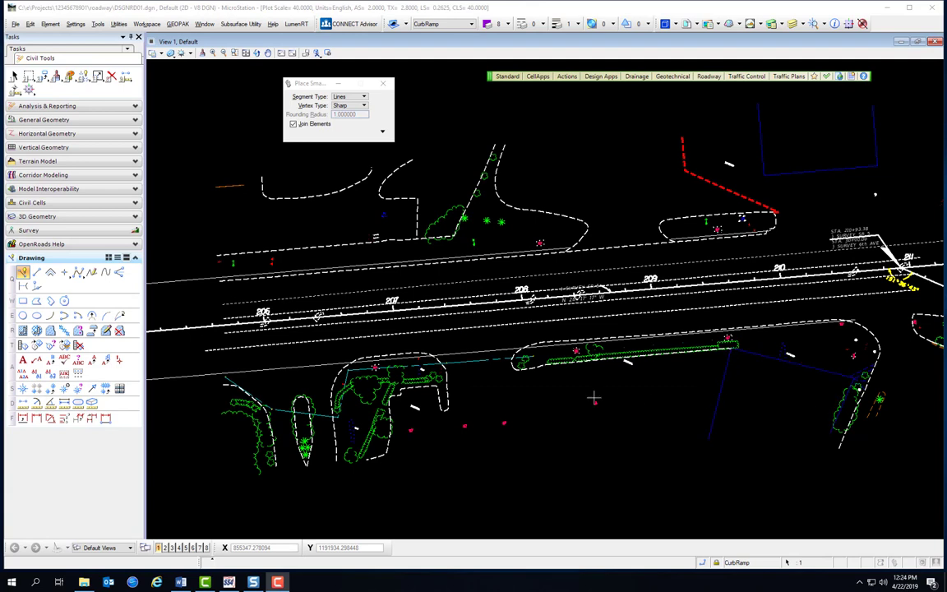
Step: Undock the Tasks window, dock it along the right edge of the workspace, and return it to the left edge
{"action": "left_click", "coordinate": [72, 43]}
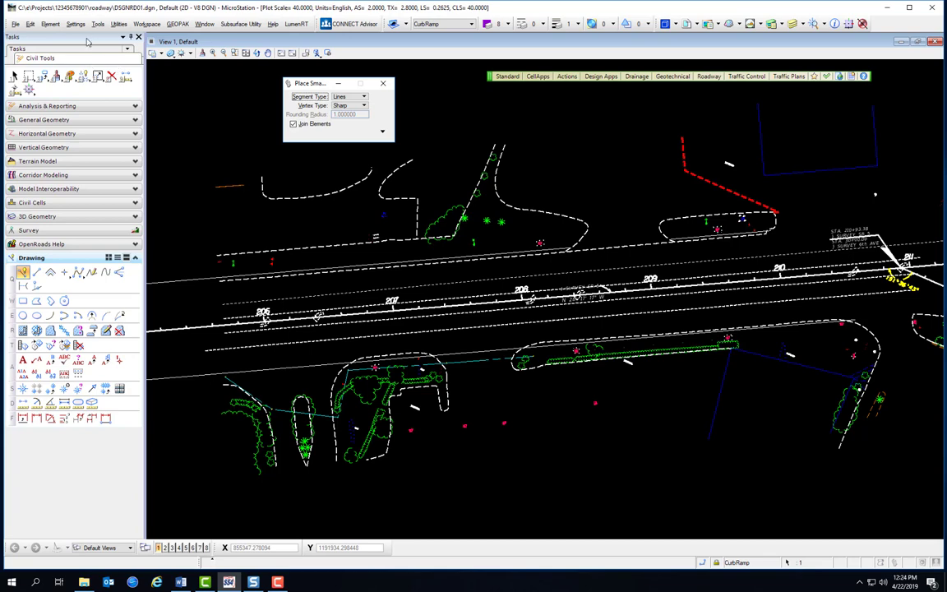
{"action": "left_click_drag", "start_coordinate": [88, 41], "coordinate": [347, 191]}
{"action": "left_click_drag", "start_coordinate": [173, 124], "coordinate": [167, 111]}
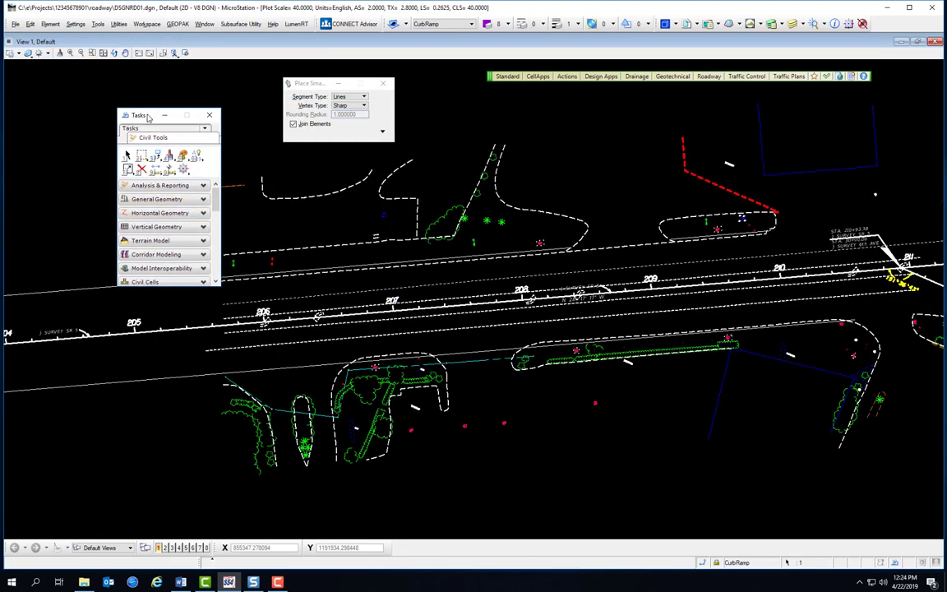
{"action": "left_click_drag", "start_coordinate": [147, 117], "coordinate": [924, 291]}
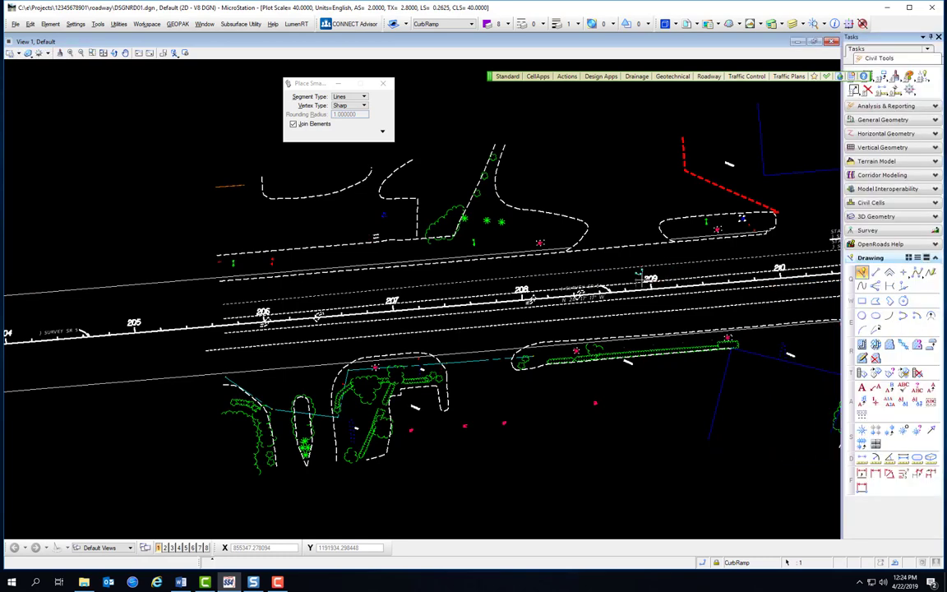
{"action": "left_click_drag", "start_coordinate": [872, 37], "coordinate": [96, 38]}
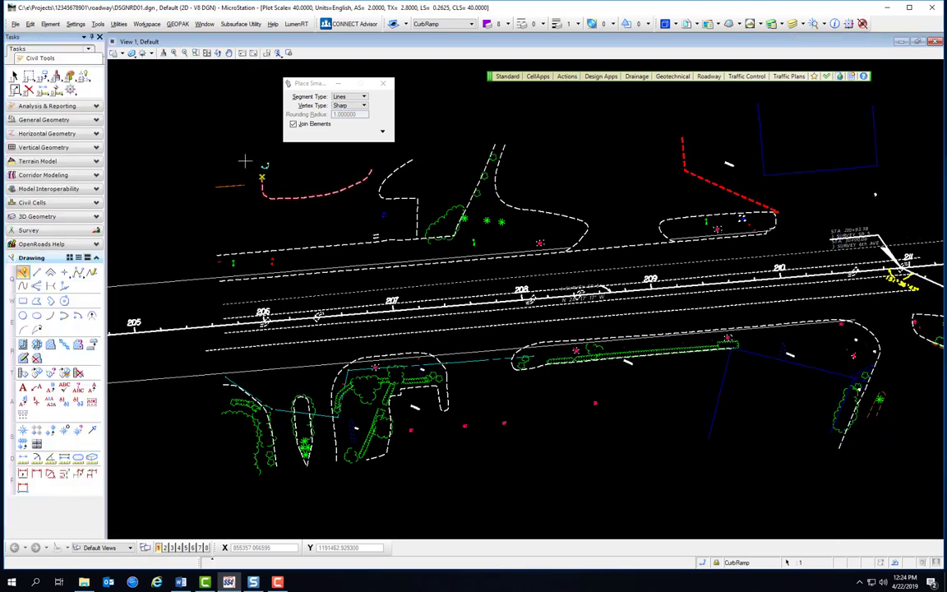
Step: Switch auto-hide for the docked Tasks window on and off again, and widen the window
{"action": "left_click", "coordinate": [85, 37]}
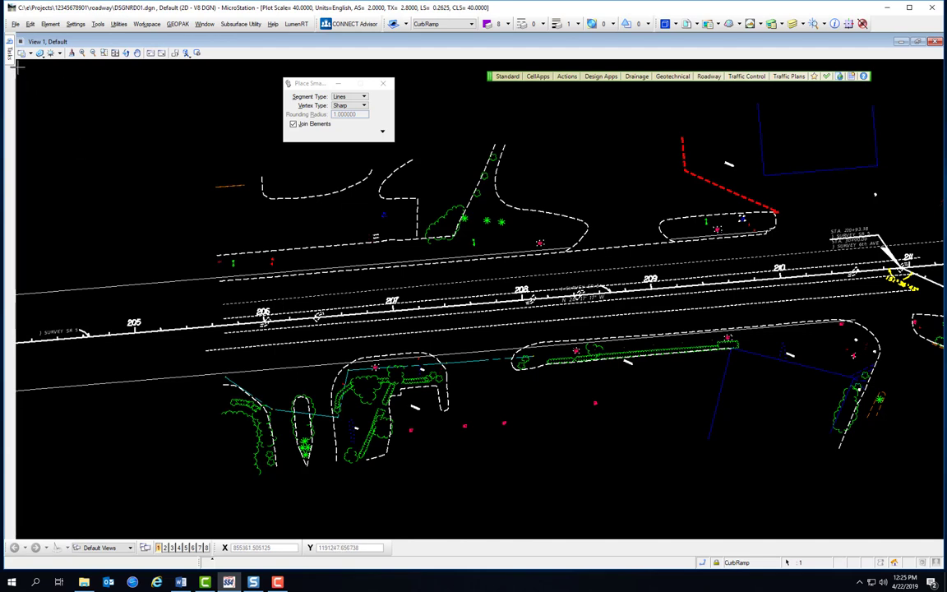
{"action": "mouse_move", "coordinate": [12, 67]}
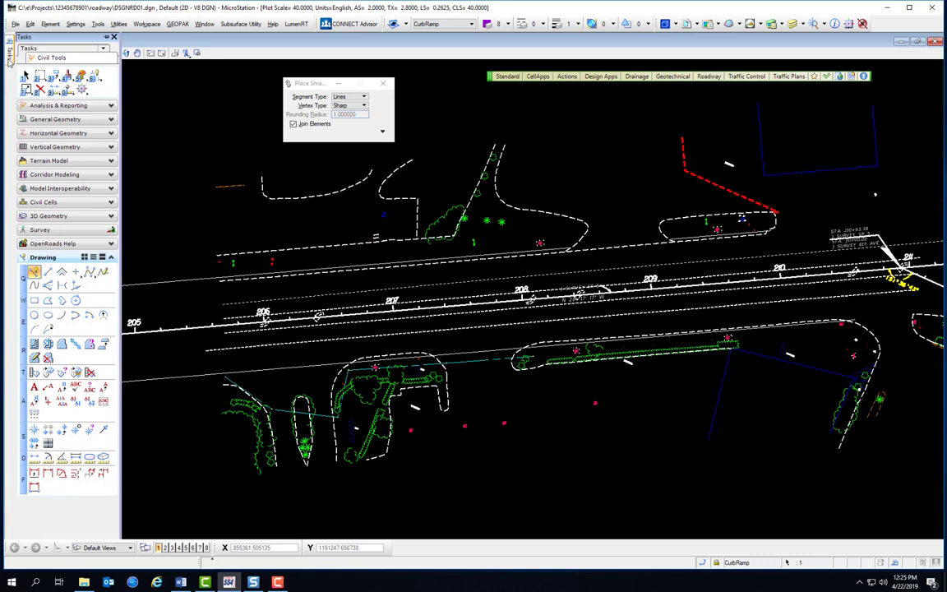
{"action": "left_click", "coordinate": [107, 38]}
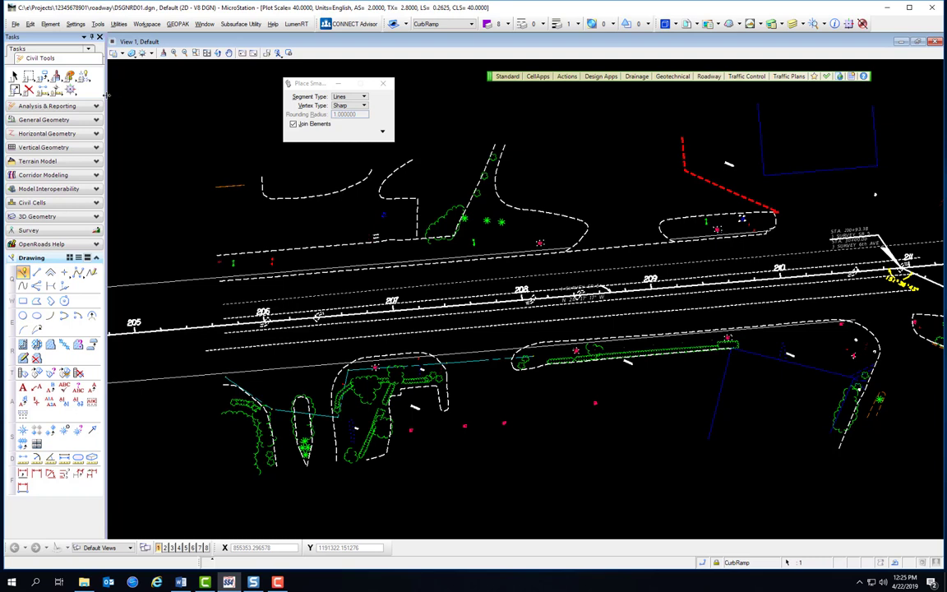
{"action": "left_click_drag", "start_coordinate": [107, 95], "coordinate": [154, 97]}
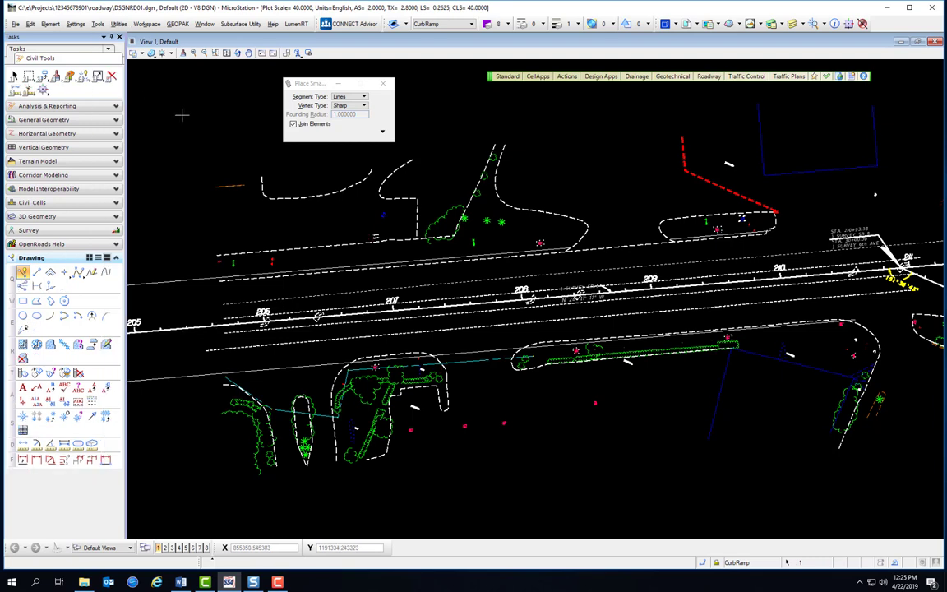
Step: Preview the Civil Tools task groups in turn, from Analysis & Reporting through General, Horizontal and Vertical Geometry
{"action": "left_click", "coordinate": [81, 107]}
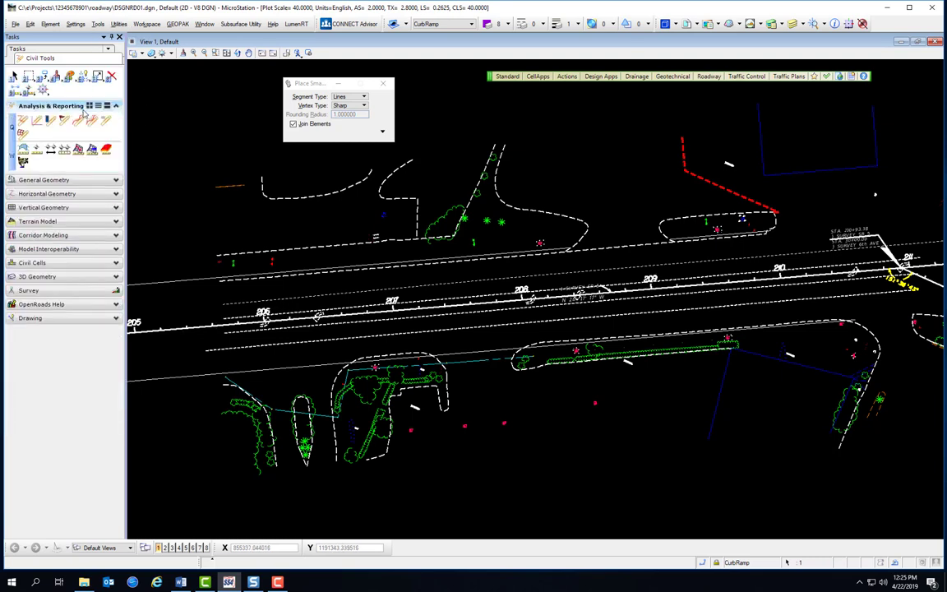
{"action": "left_click", "coordinate": [97, 183]}
{"action": "left_click", "coordinate": [90, 177]}
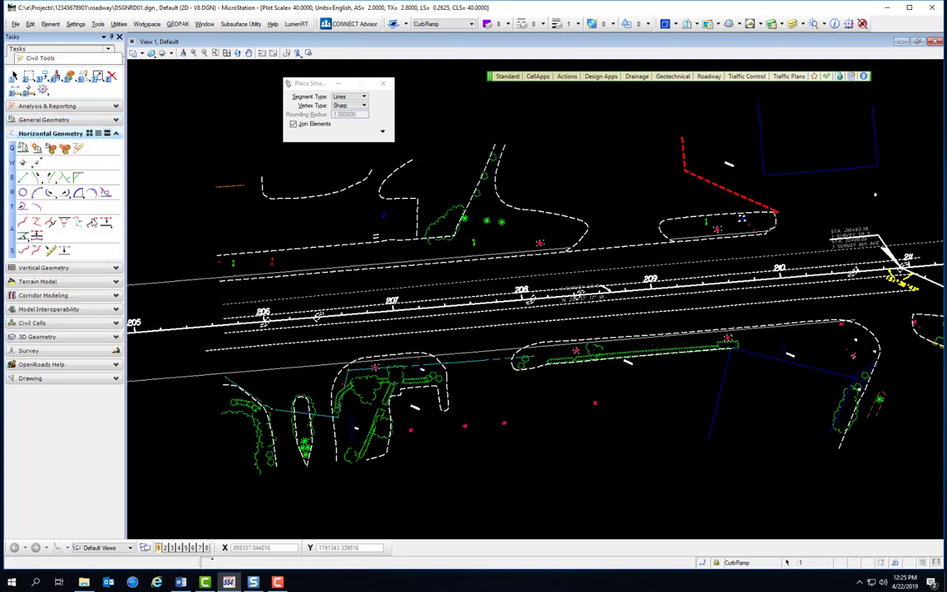
{"action": "left_click", "coordinate": [82, 267]}
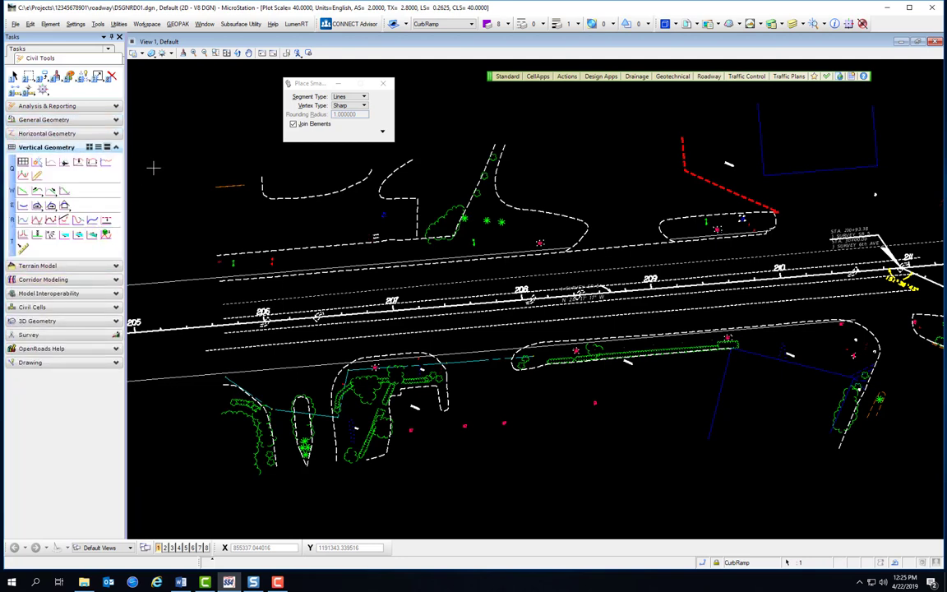
Step: Switch the Tasks window to FDOT Plans Development and expand its Typical Sections group
{"action": "left_click", "coordinate": [109, 51]}
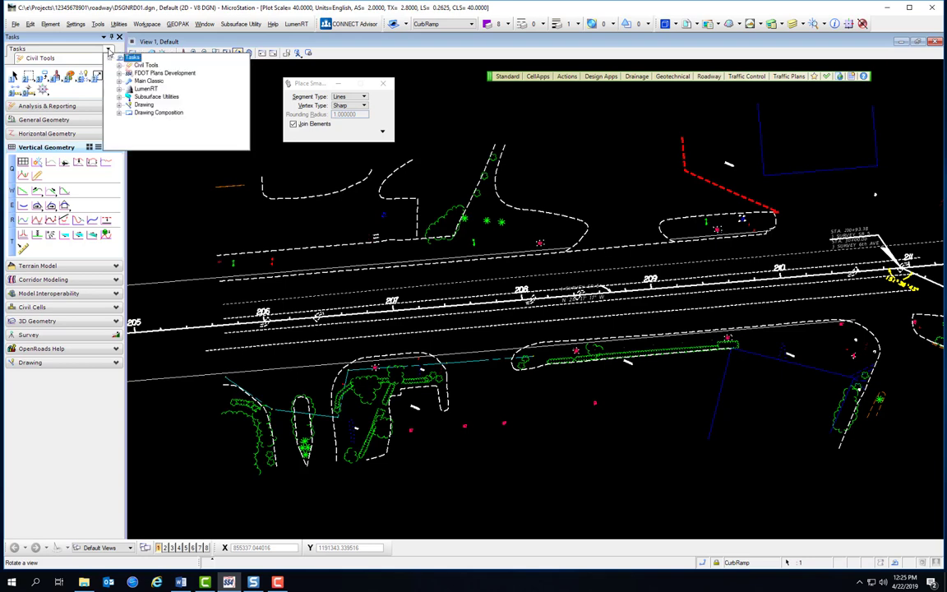
{"action": "left_click", "coordinate": [146, 74]}
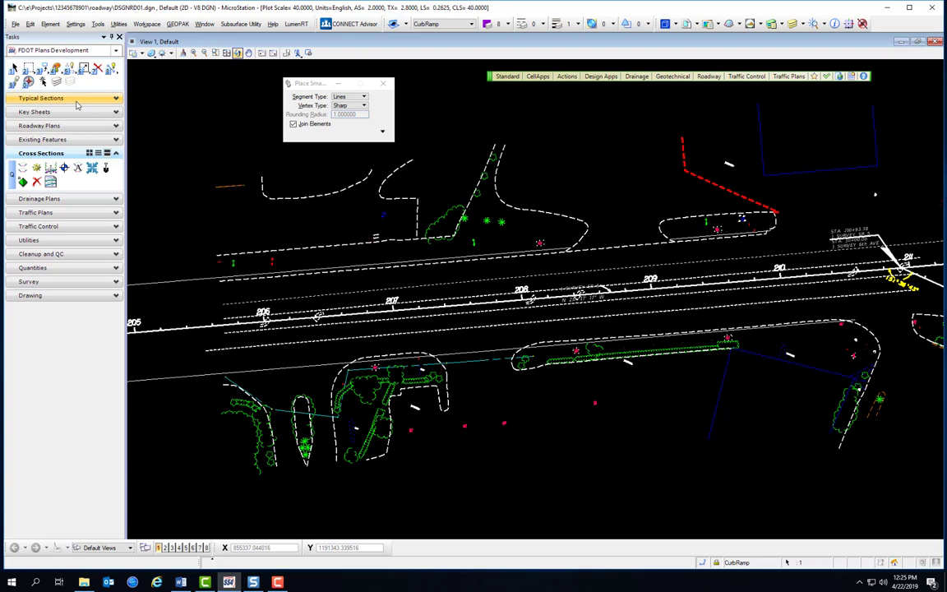
{"action": "left_click", "coordinate": [77, 100]}
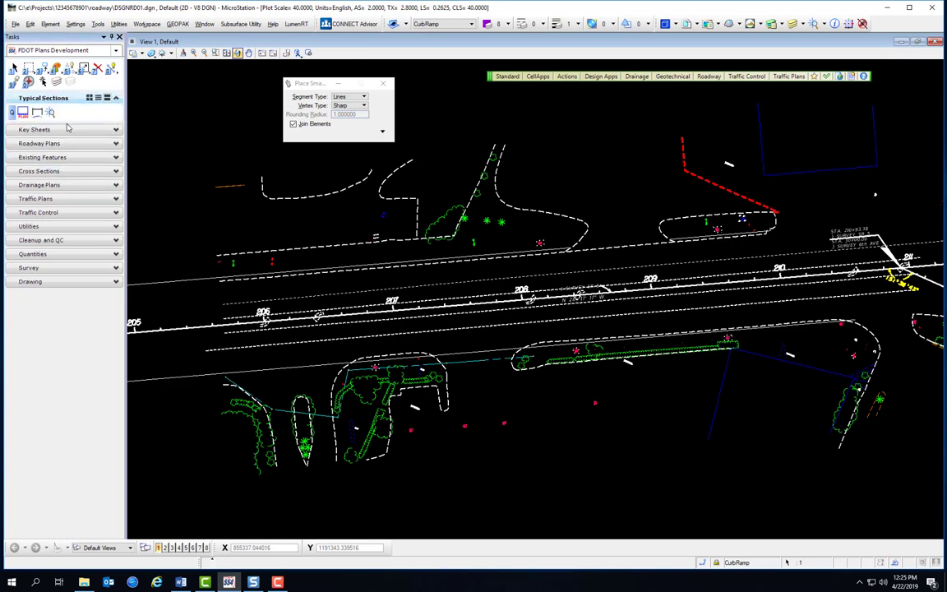
Step: Expand the Key Sheets, Roadway Plans and Existing Features task groups in turn to preview their tools
{"action": "left_click", "coordinate": [49, 130]}
{"action": "left_click", "coordinate": [71, 159]}
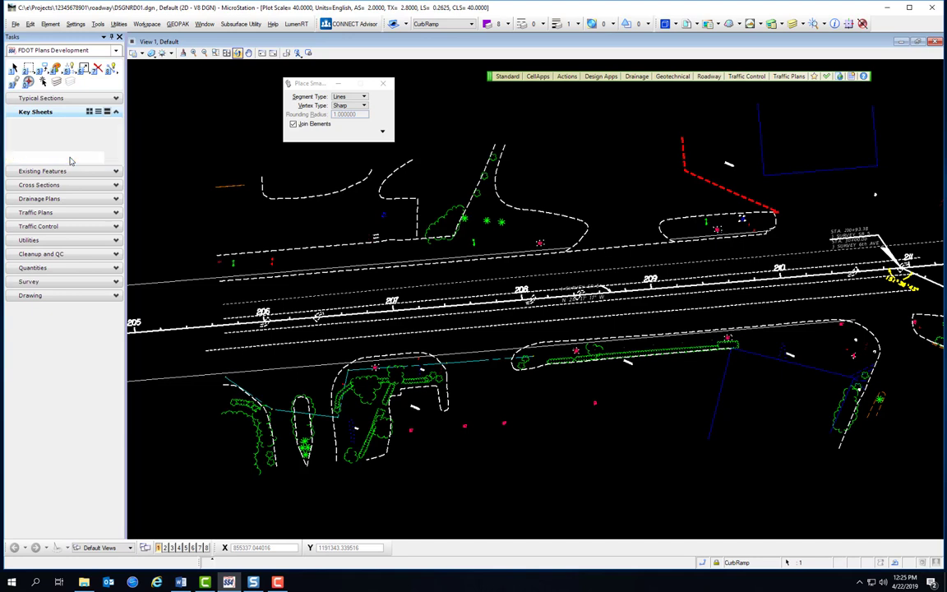
{"action": "left_click", "coordinate": [65, 189]}
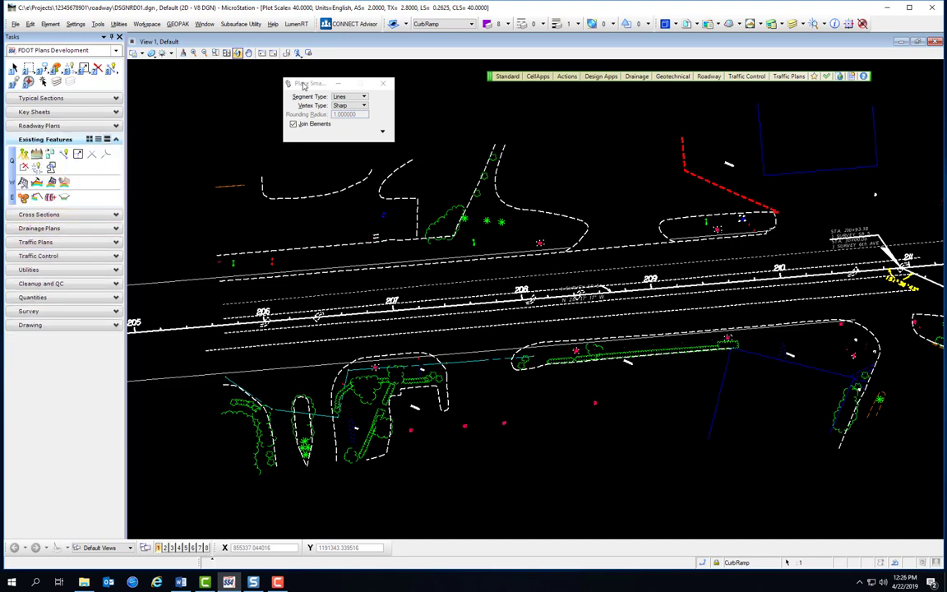
Step: Dock the Place SmartLine settings window along the workspace's right edge, set it to auto-hide, and reveal it from its collapsed state
{"action": "left_click_drag", "start_coordinate": [326, 85], "coordinate": [922, 289]}
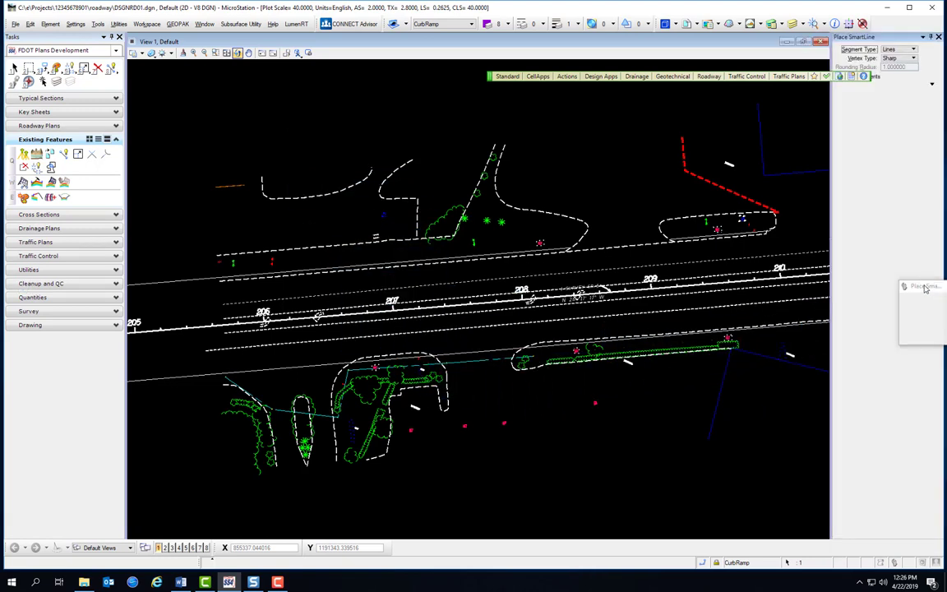
{"action": "left_click", "coordinate": [930, 38]}
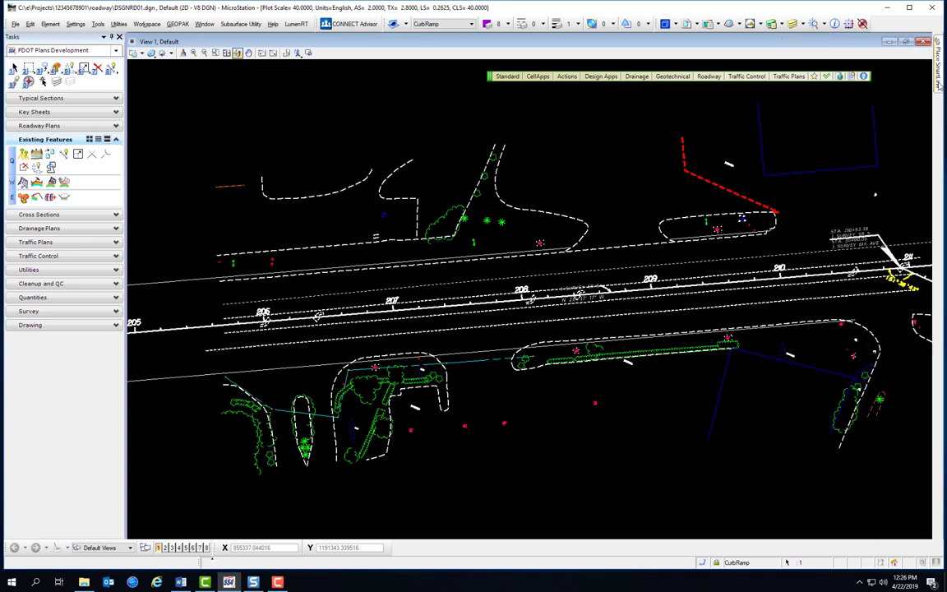
{"action": "mouse_move", "coordinate": [937, 85]}
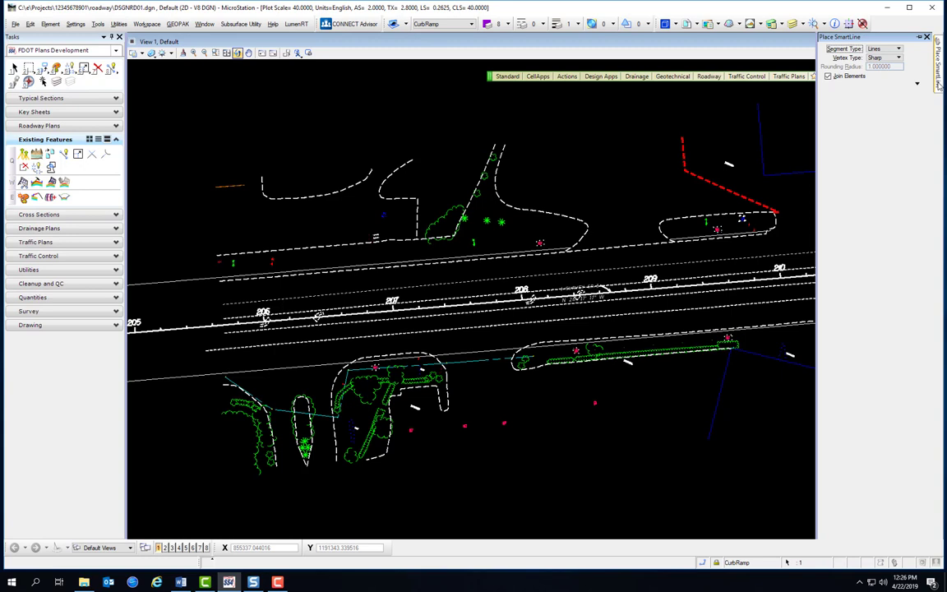
Step: Redock the Place SmartLine window along the left edge beside Tasks, and set both windows to auto-hide, previewing each
{"action": "left_click_drag", "start_coordinate": [855, 37], "coordinate": [48, 296]}
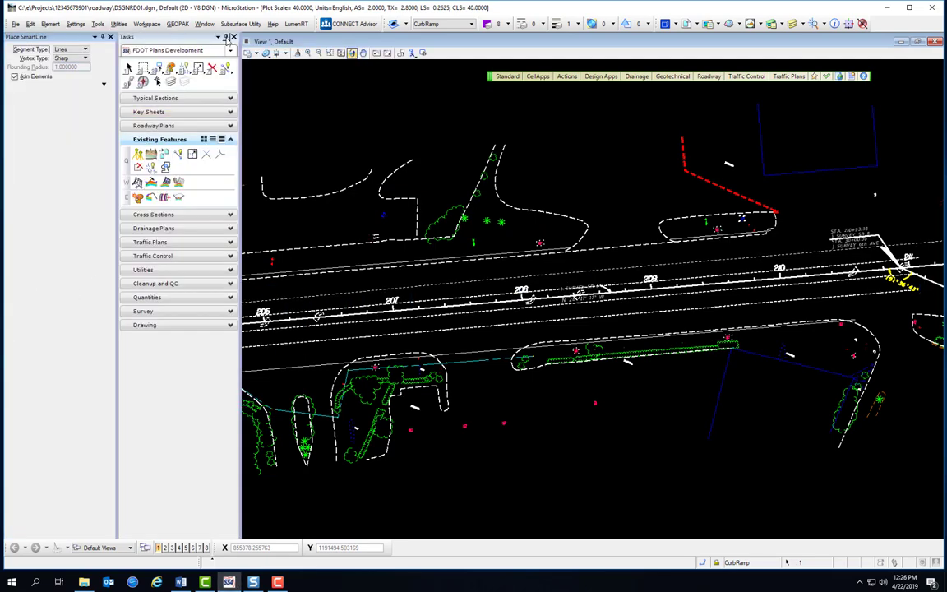
{"action": "left_click", "coordinate": [226, 38]}
{"action": "left_click", "coordinate": [115, 38]}
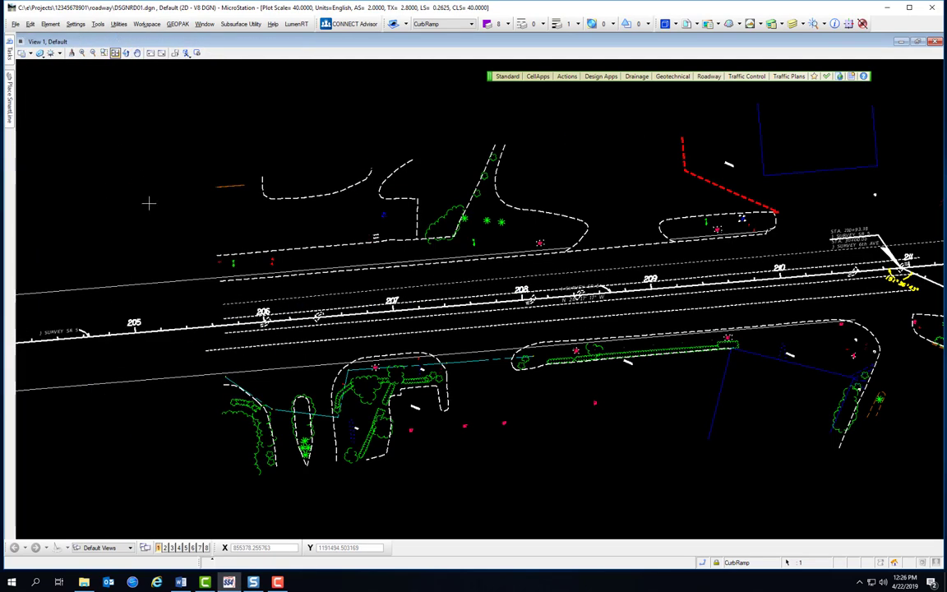
{"action": "mouse_move", "coordinate": [12, 118]}
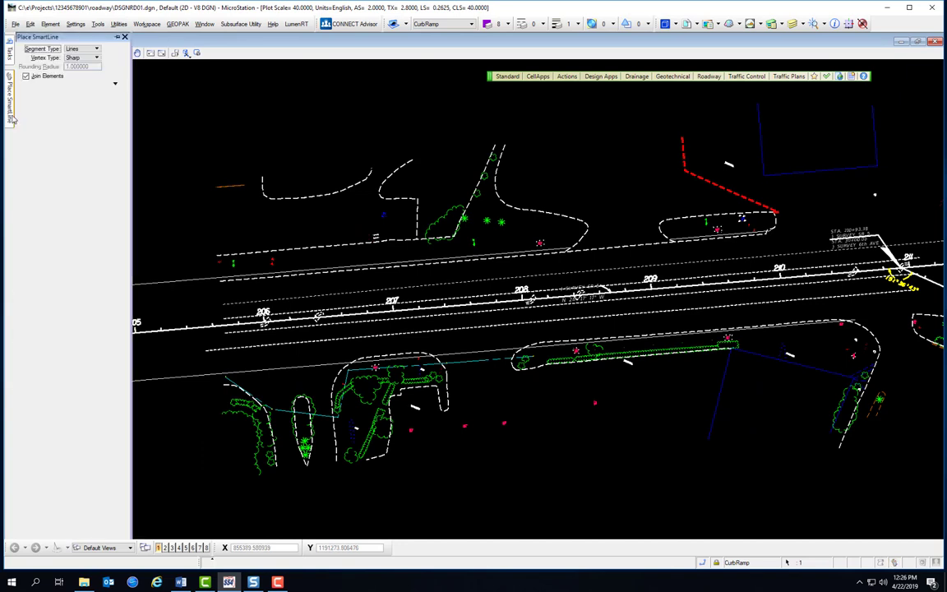
{"action": "mouse_move", "coordinate": [12, 57]}
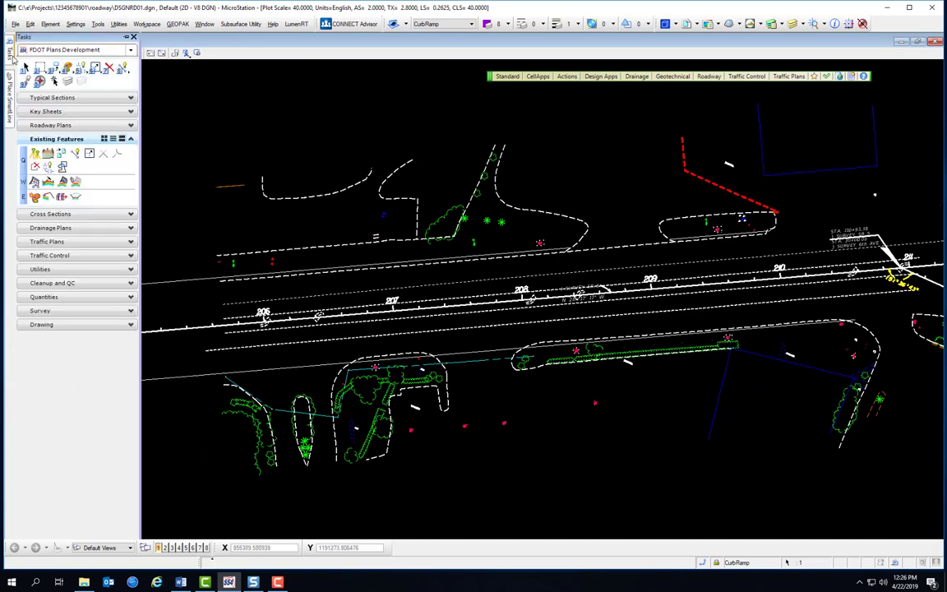
Step: Turn off auto-hide for the Tasks and Place SmartLine windows, and float Place SmartLine over the eastern part of the drawing near station 210
{"action": "mouse_move", "coordinate": [9, 97]}
{"action": "left_click", "coordinate": [119, 37]}
{"action": "left_click", "coordinate": [40, 82]}
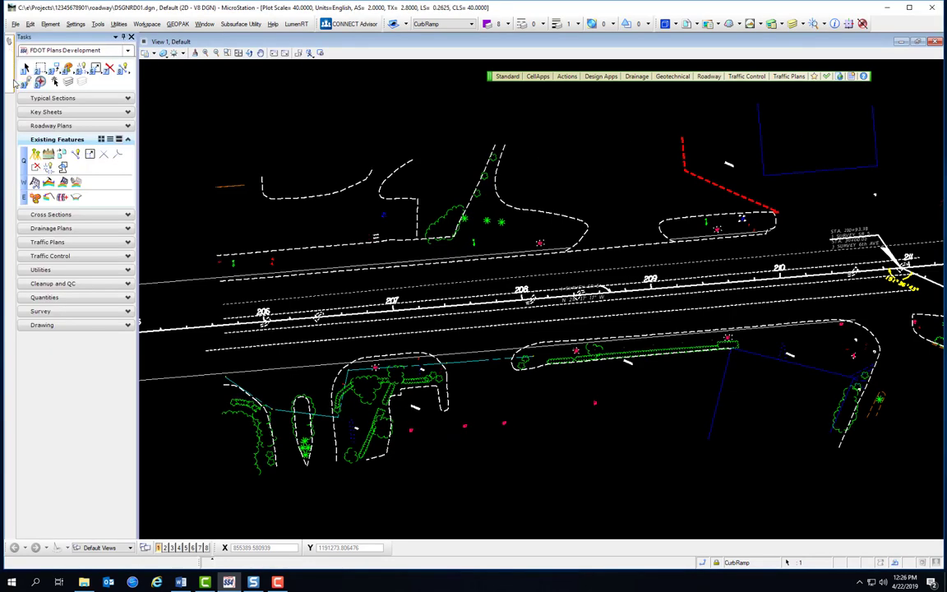
{"action": "left_click", "coordinate": [121, 39]}
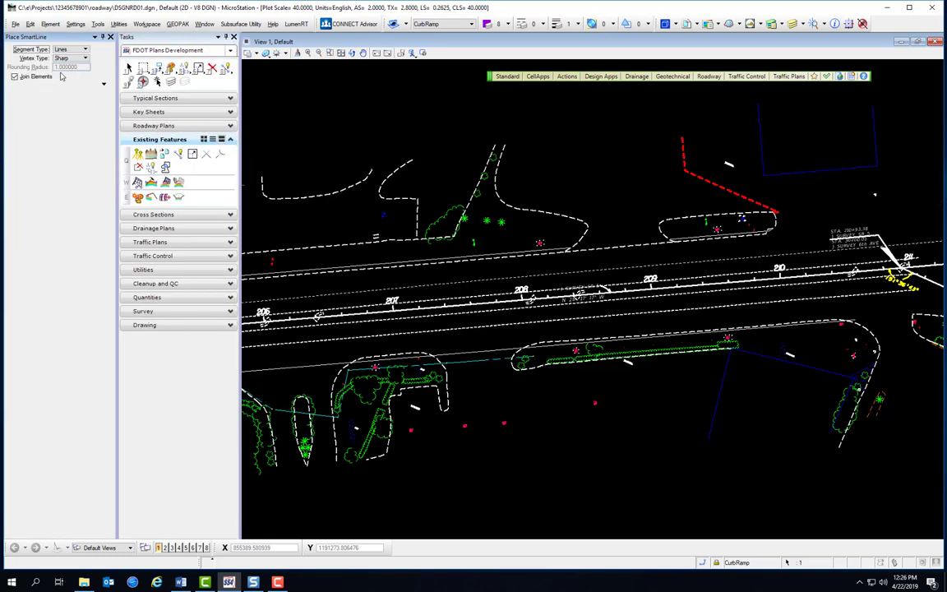
{"action": "double_click", "coordinate": [41, 36]}
{"action": "left_click_drag", "start_coordinate": [244, 113], "coordinate": [868, 153]}
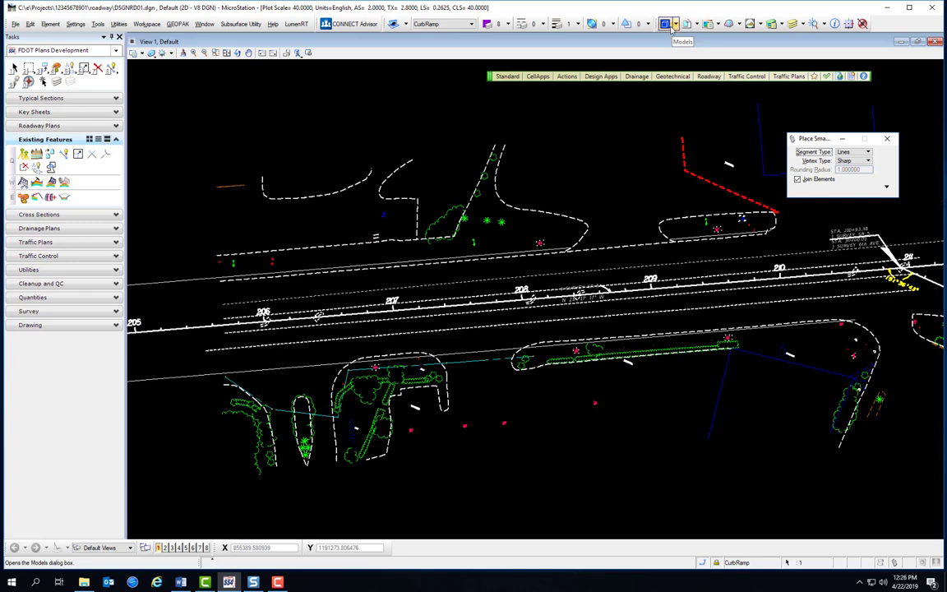
Step: Open the Models and References dialogs and dock both along the bottom edge of the view
{"action": "left_click", "coordinate": [669, 30]}
{"action": "left_click_drag", "start_coordinate": [490, 191], "coordinate": [535, 300]}
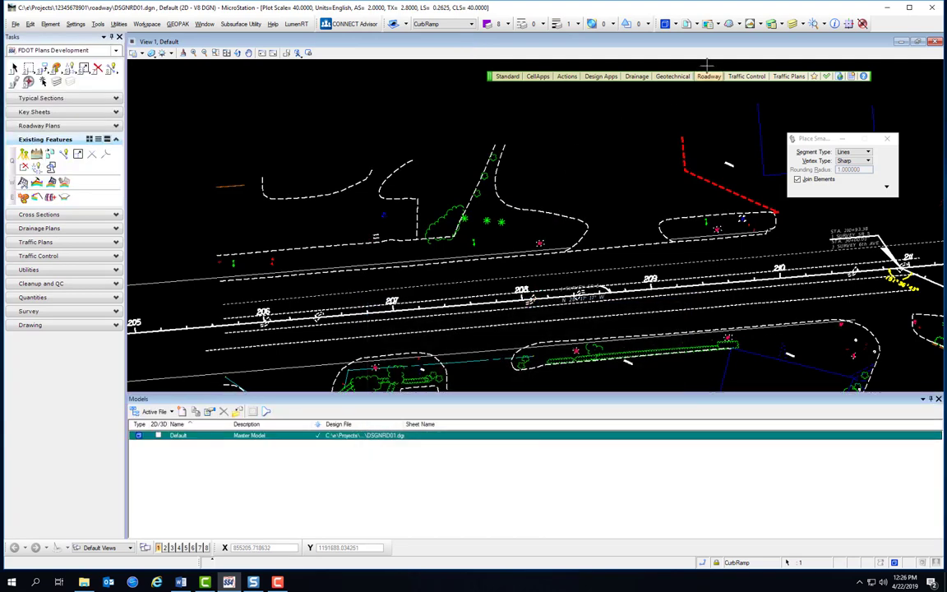
{"action": "left_click", "coordinate": [693, 28]}
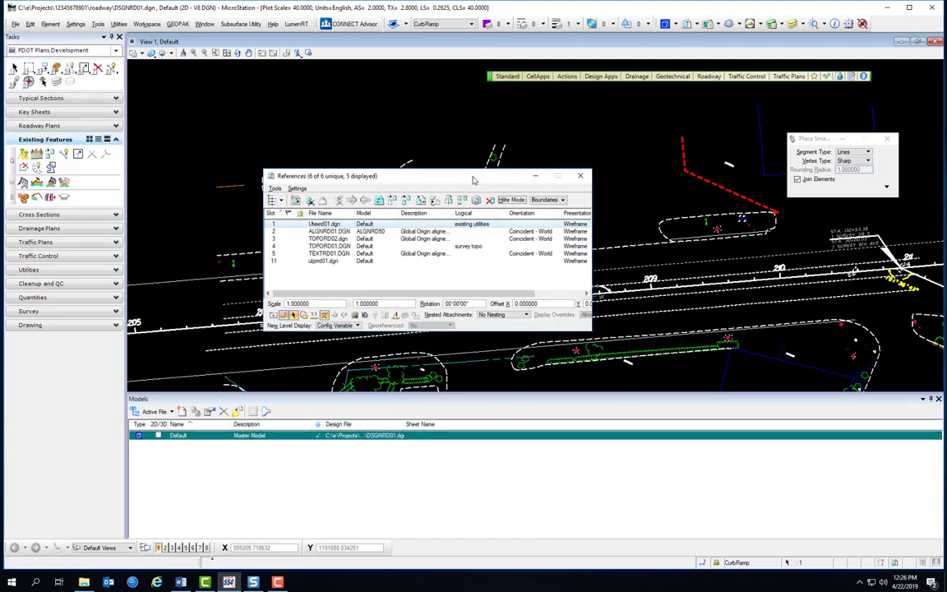
{"action": "left_click_drag", "start_coordinate": [431, 161], "coordinate": [535, 229]}
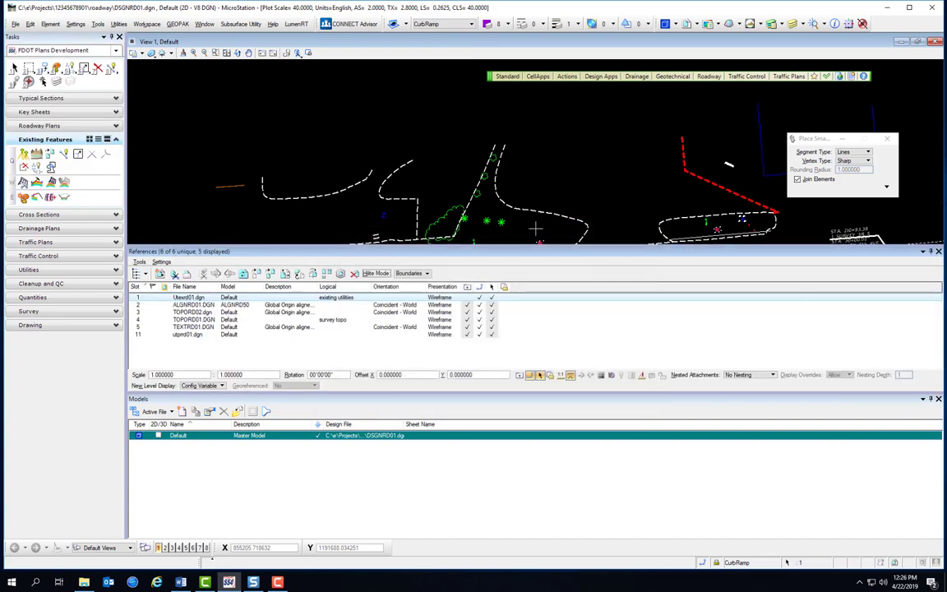
Step: Set the docked References and Models dialogs to auto-hide, and reveal each one from its collapsed state
{"action": "left_click", "coordinate": [929, 251]}
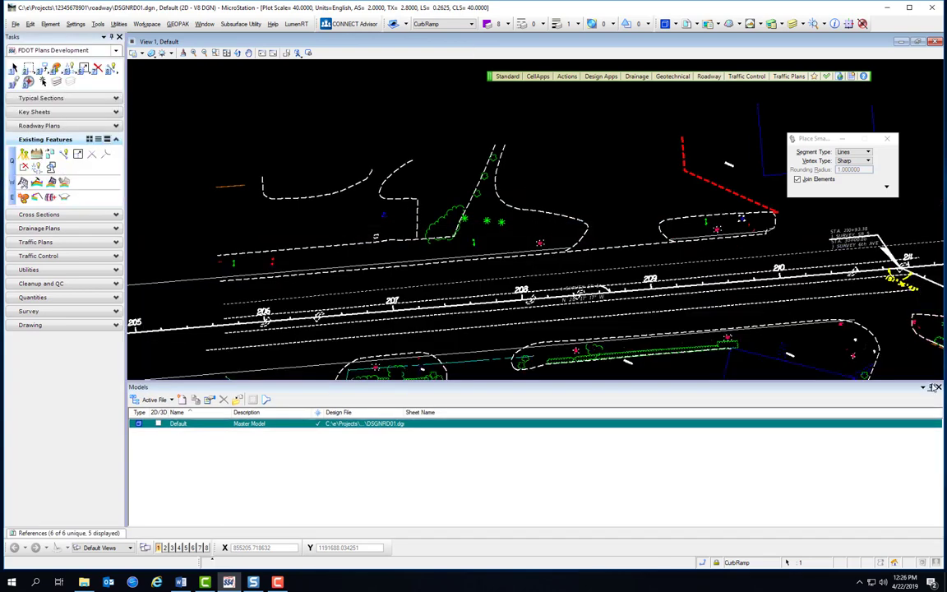
{"action": "left_click", "coordinate": [929, 388]}
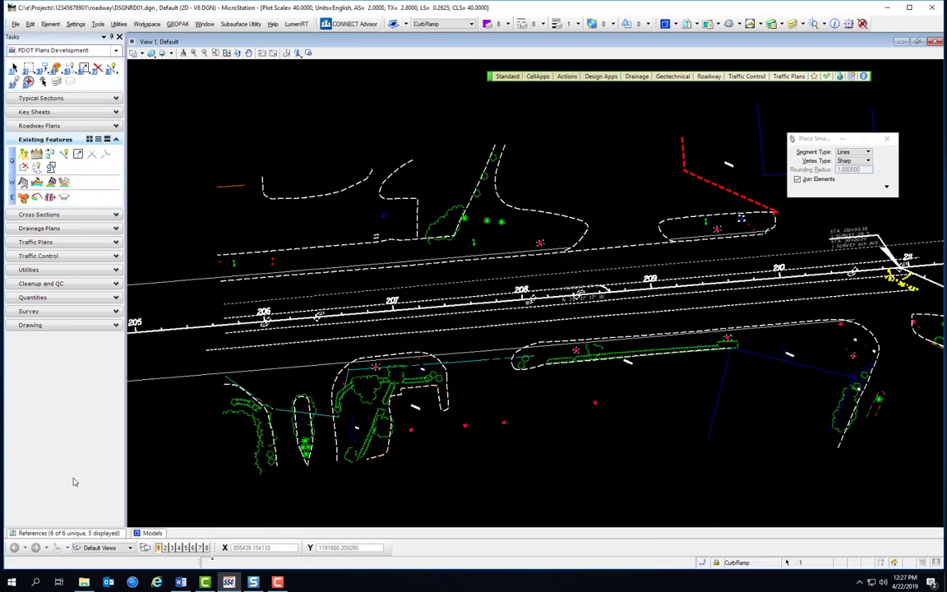
{"action": "mouse_move", "coordinate": [72, 534]}
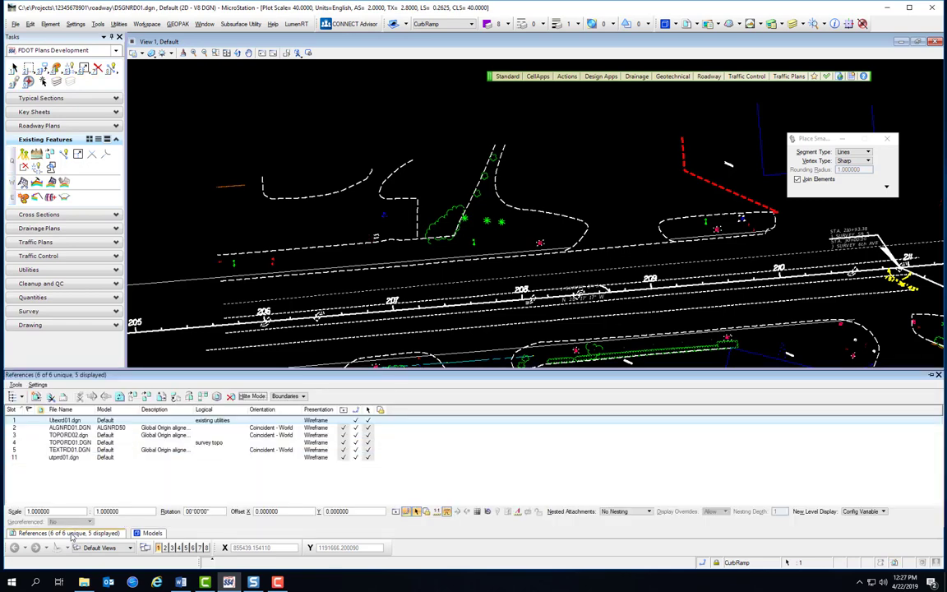
{"action": "mouse_move", "coordinate": [144, 534]}
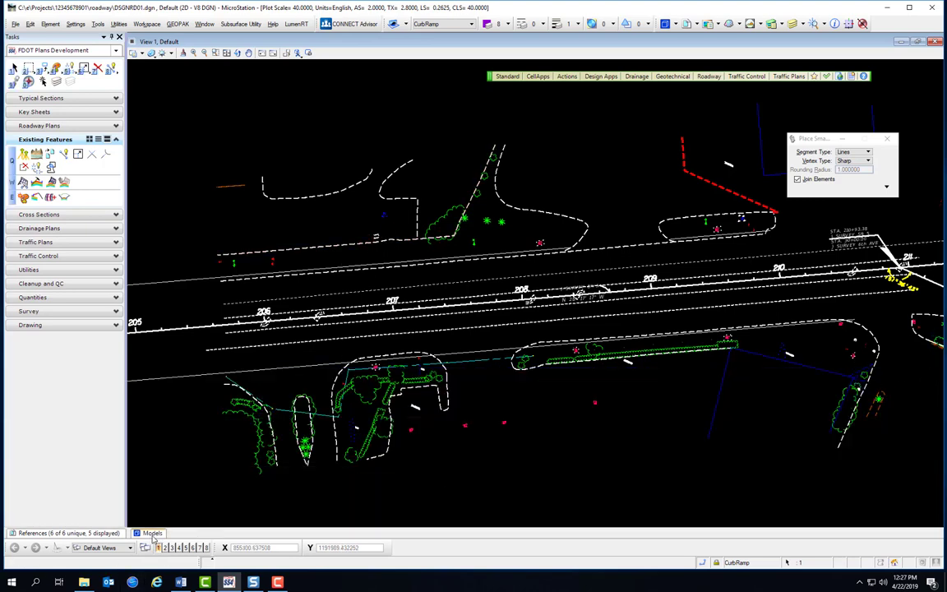
Step: Turn off auto-hide for the Models and References dialogs, undock them, and close both
{"action": "left_click", "coordinate": [930, 374]}
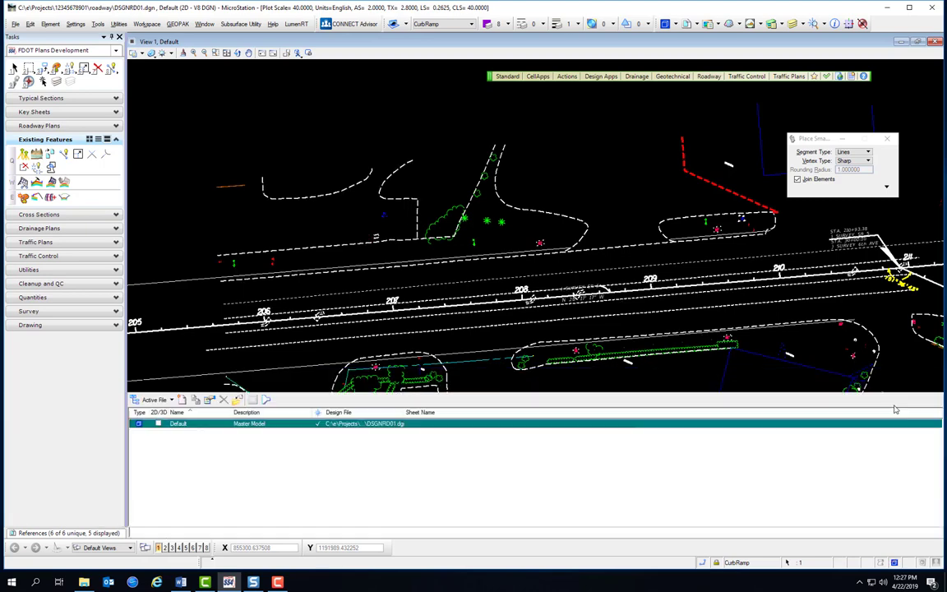
{"action": "left_click_drag", "start_coordinate": [500, 387], "coordinate": [493, 122]}
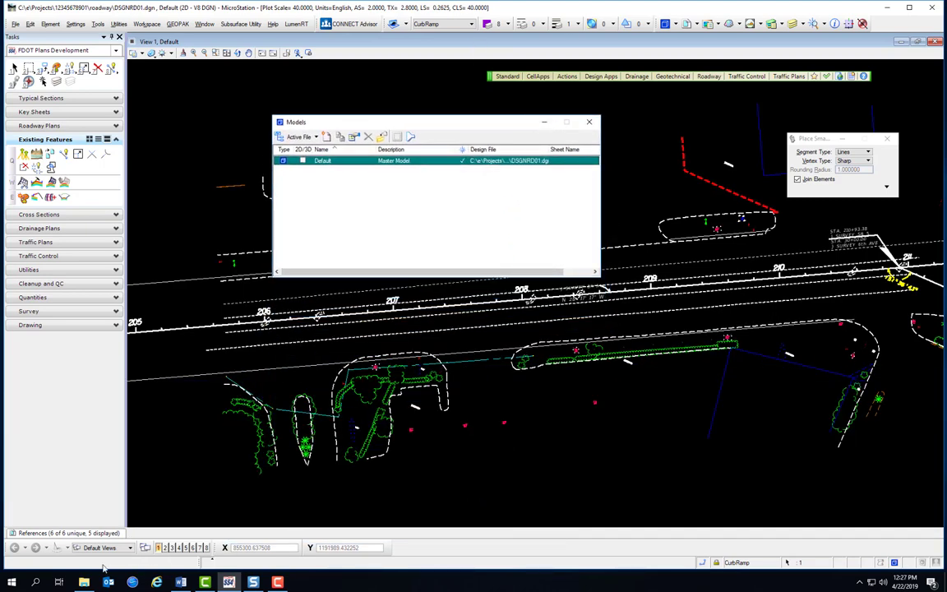
{"action": "left_click", "coordinate": [94, 533]}
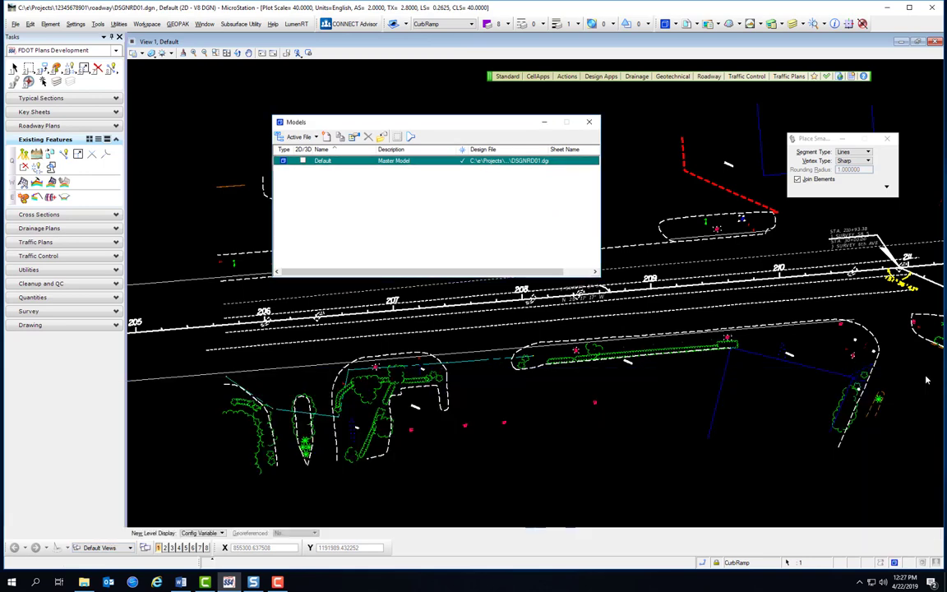
{"action": "left_click_drag", "start_coordinate": [665, 391], "coordinate": [660, 316]}
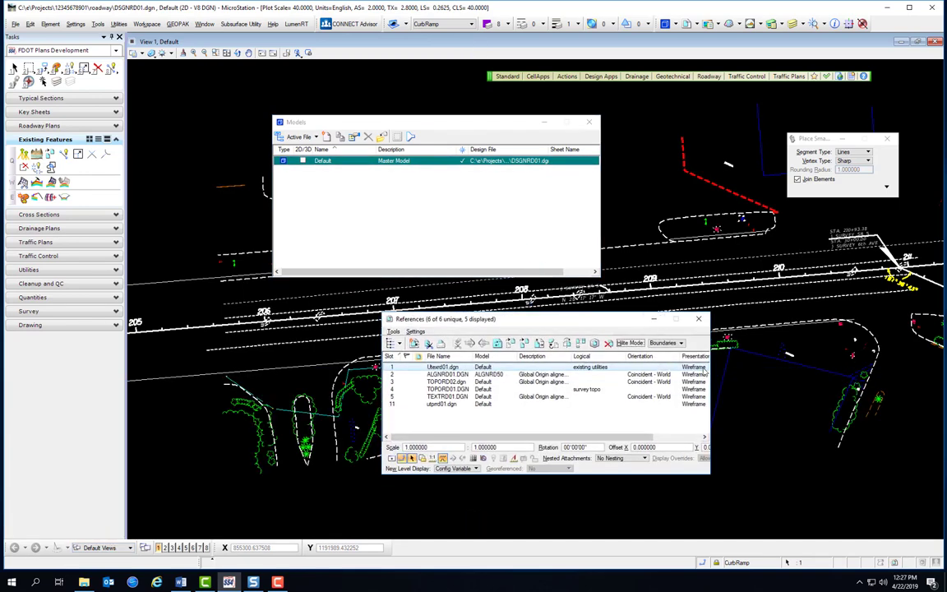
{"action": "left_click", "coordinate": [700, 320]}
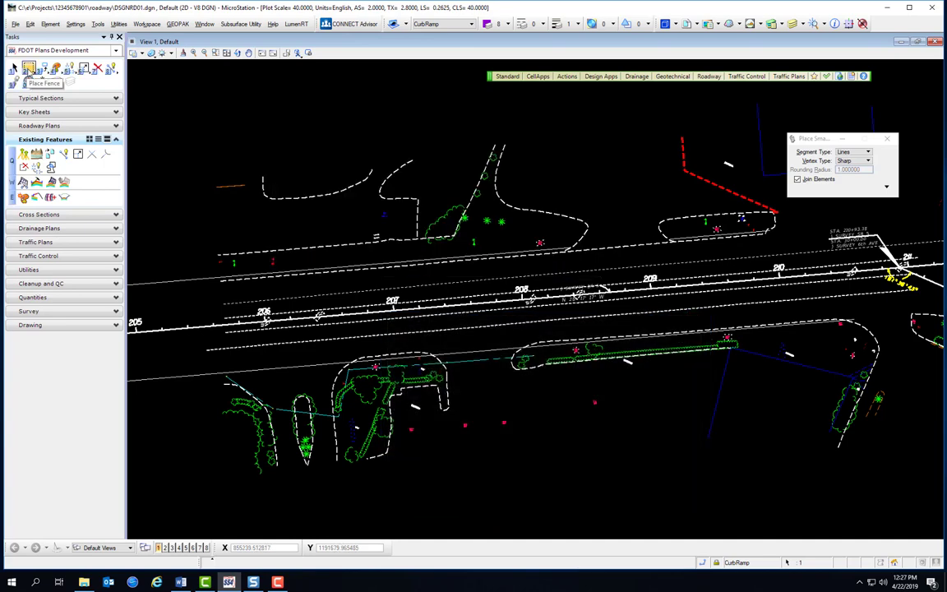
Step: Open the Fence and Manipulate Classic tools as toolboxes and dock them side by side above the Tasks window
{"action": "right_click", "coordinate": [29, 69]}
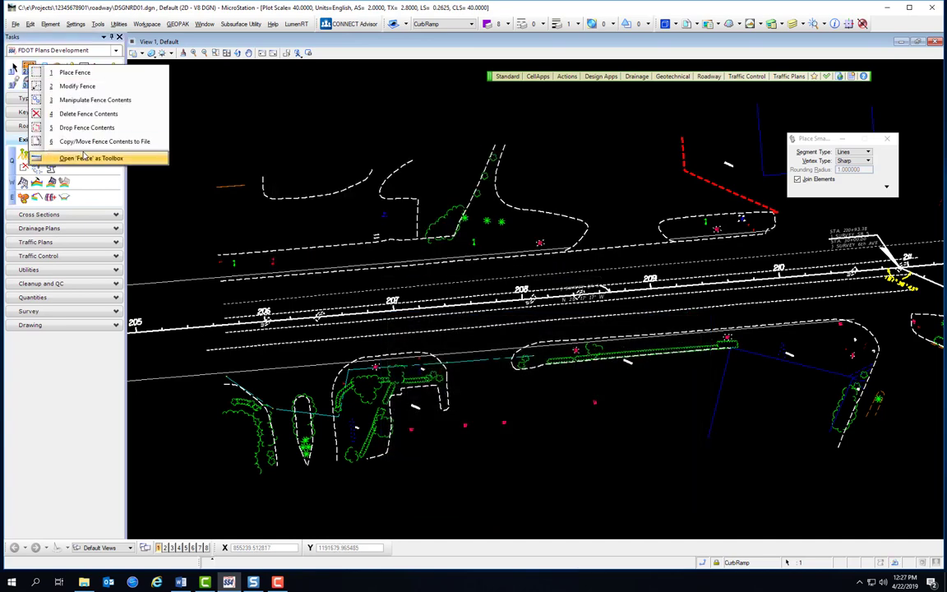
{"action": "left_click", "coordinate": [86, 159]}
{"action": "right_click", "coordinate": [42, 69]}
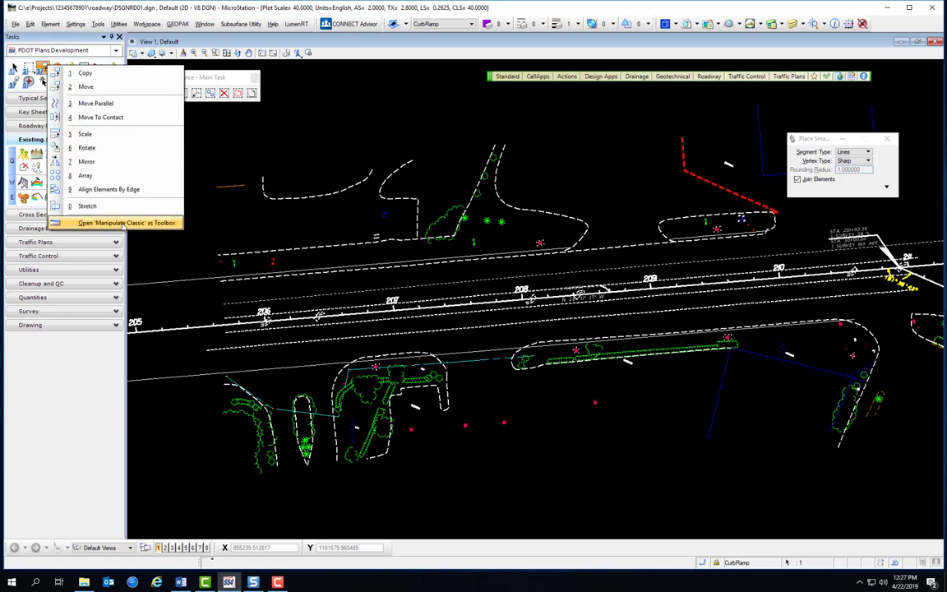
{"action": "left_click", "coordinate": [98, 202]}
{"action": "left_click_drag", "start_coordinate": [189, 215], "coordinate": [291, 113]}
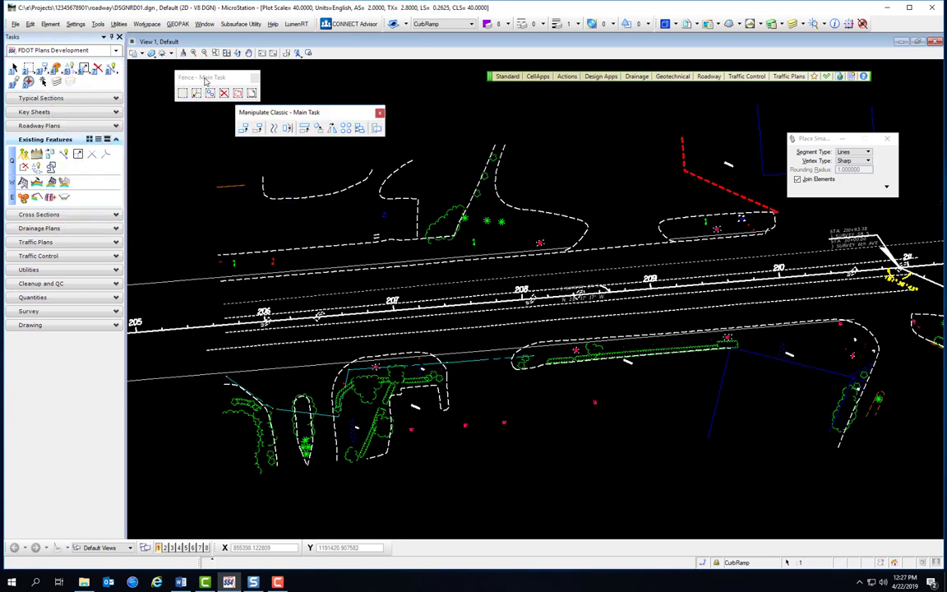
{"action": "left_click_drag", "start_coordinate": [194, 74], "coordinate": [50, 35]}
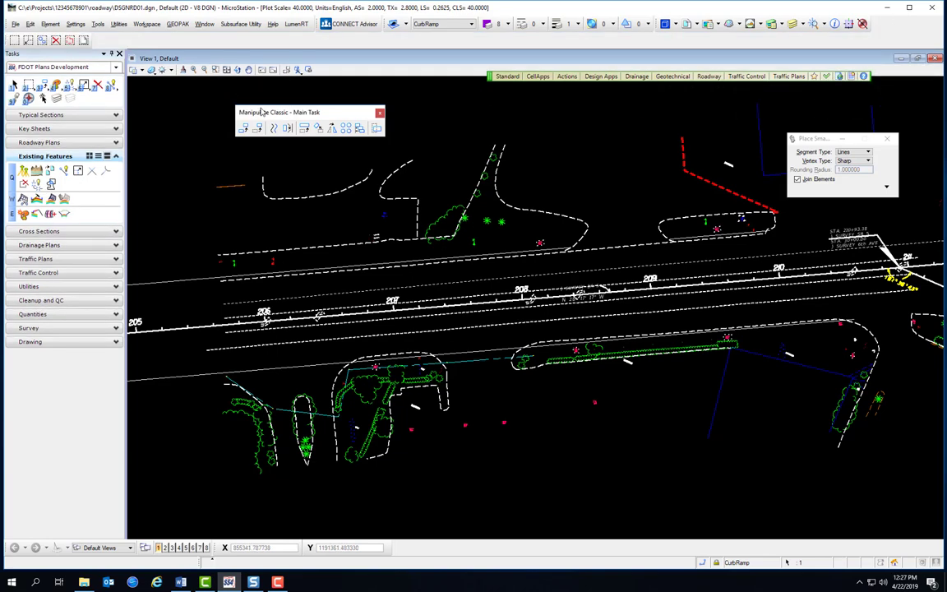
{"action": "left_click_drag", "start_coordinate": [246, 112], "coordinate": [137, 36]}
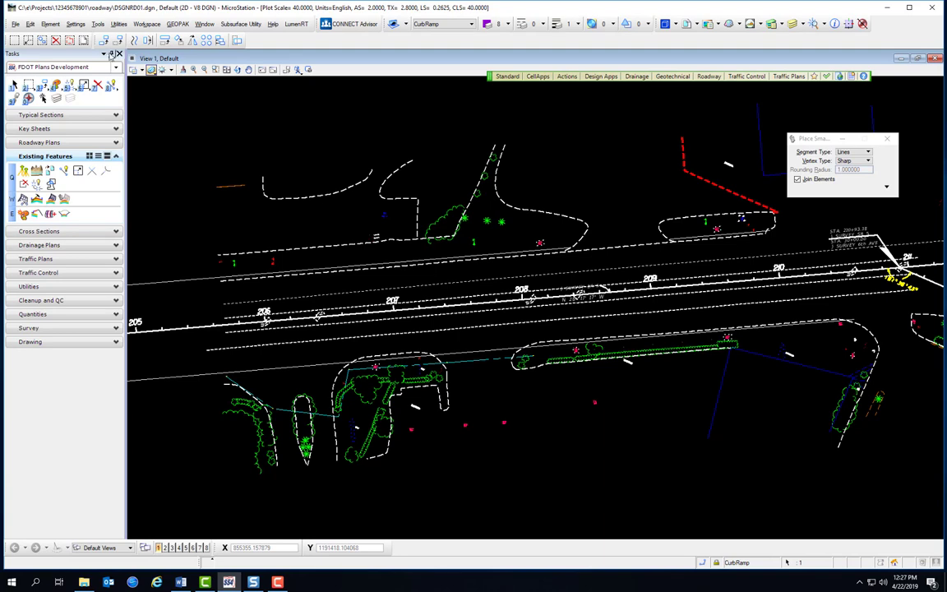
Step: Undock the Manipulate Classic and Fence toolboxes into the drawing area and close both
{"action": "left_click_drag", "start_coordinate": [93, 38], "coordinate": [302, 224]}
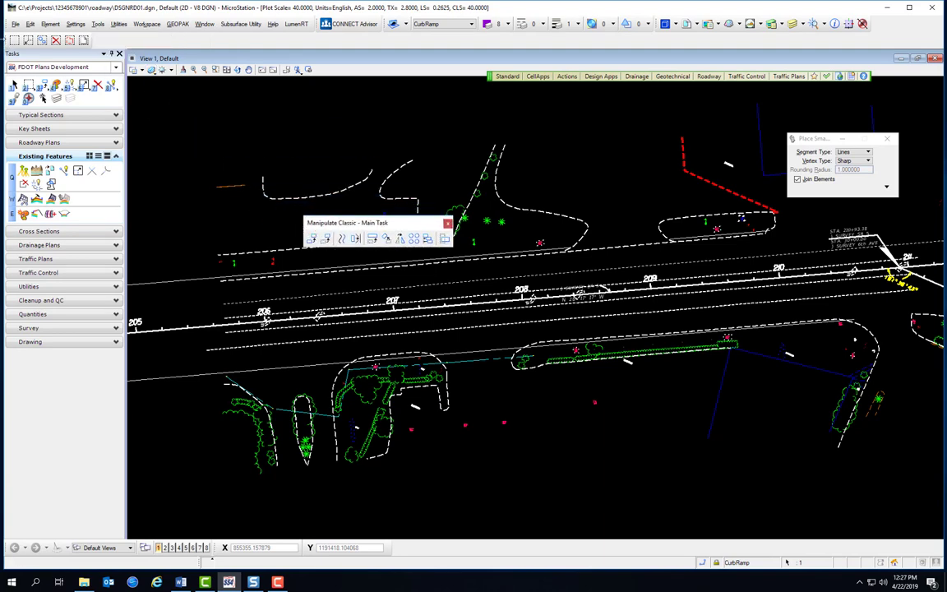
{"action": "left_click_drag", "start_coordinate": [5, 39], "coordinate": [266, 125]}
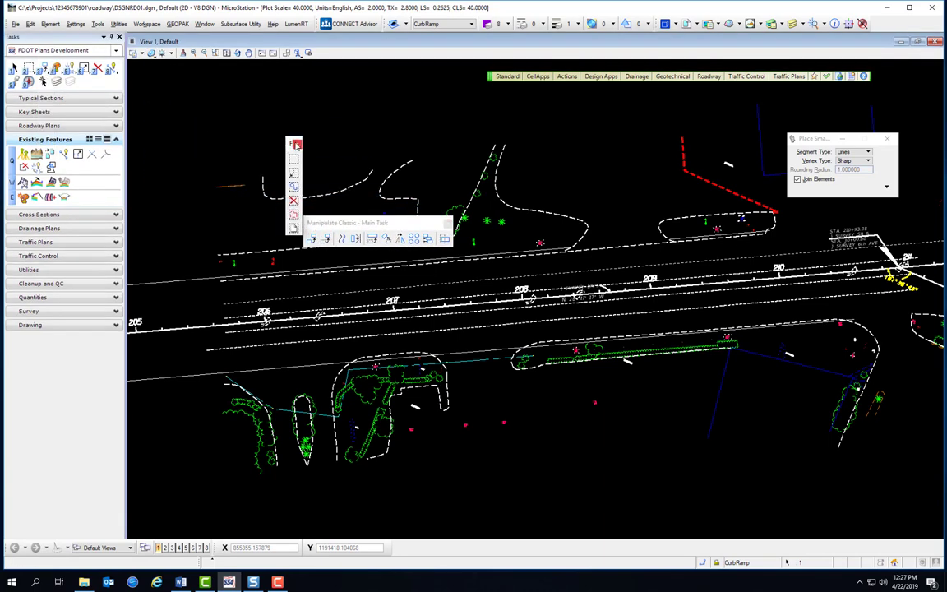
{"action": "left_click", "coordinate": [268, 130]}
{"action": "left_click", "coordinate": [447, 223]}
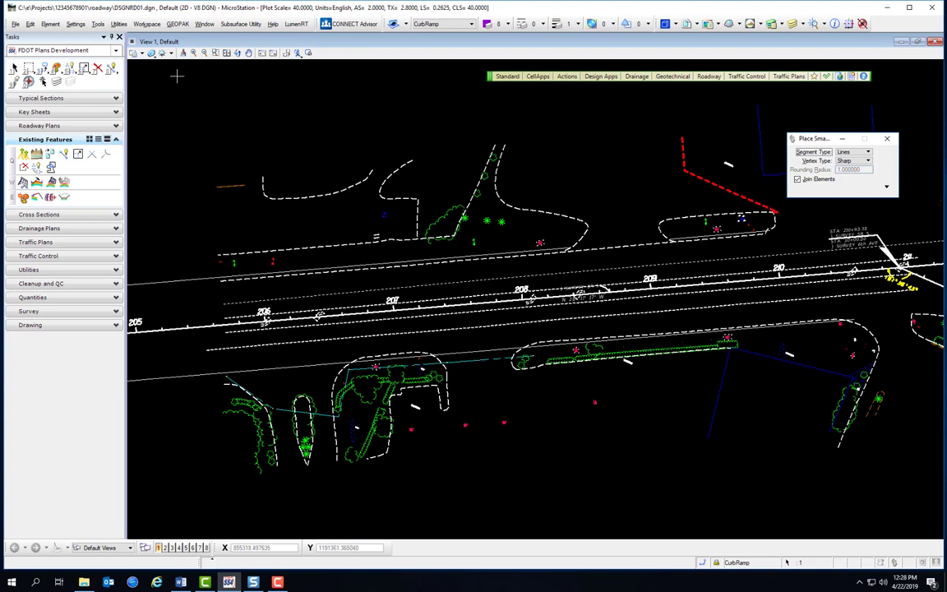
Step: Open the Tool Boxes dialog and look through its full list of available toolboxes and frames
{"action": "left_click", "coordinate": [98, 24]}
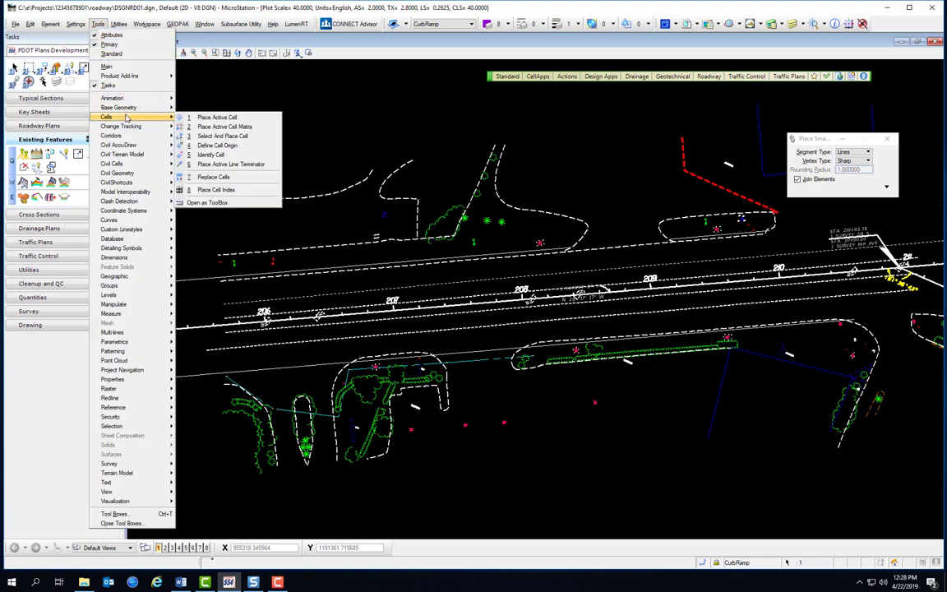
{"action": "mouse_move", "coordinate": [130, 169]}
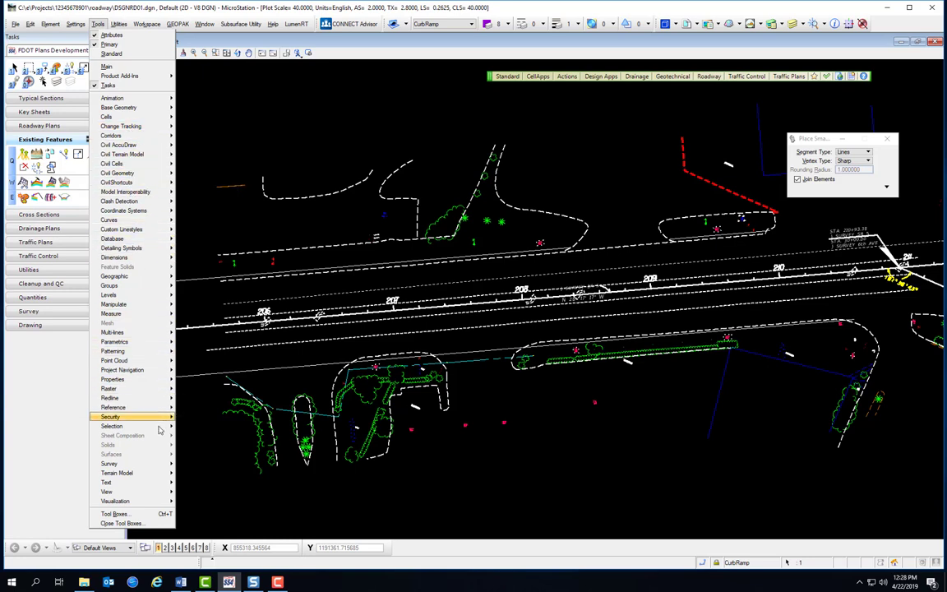
{"action": "left_click", "coordinate": [113, 514]}
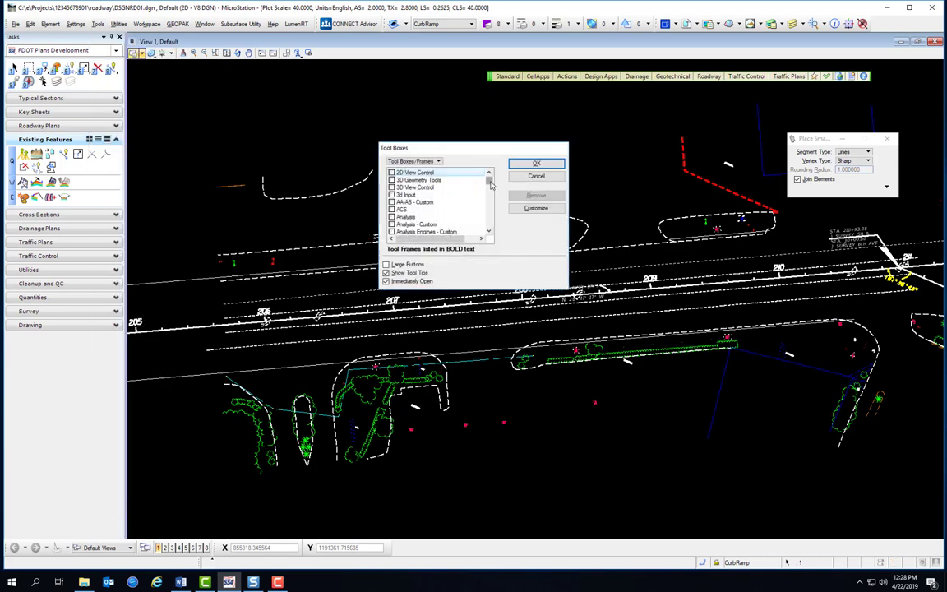
{"action": "scroll", "coordinate": [490, 197], "scroll_direction": "down", "scroll_amount": 6}
{"action": "left_click_drag", "start_coordinate": [490, 191], "coordinate": [490, 234]}
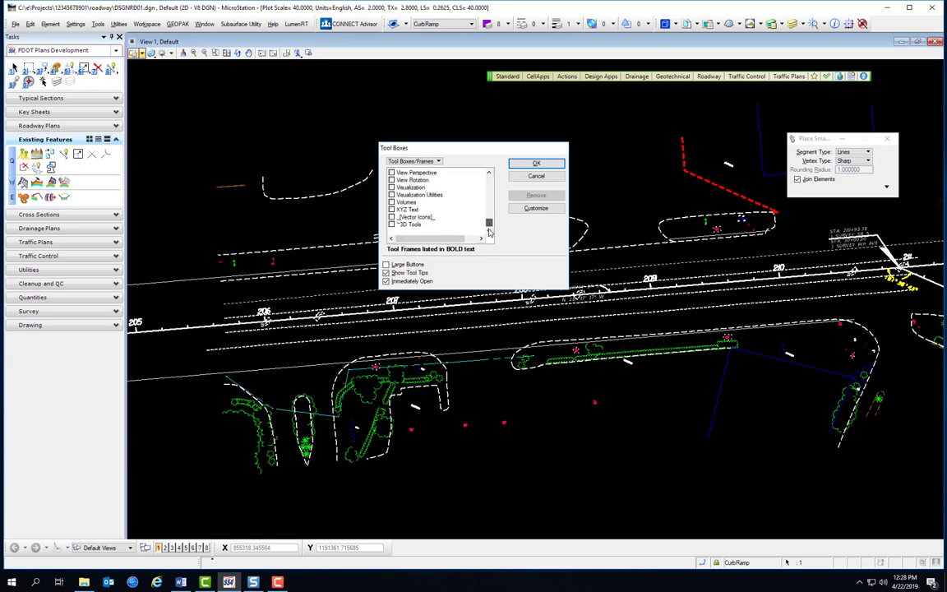
{"action": "left_click", "coordinate": [391, 210]}
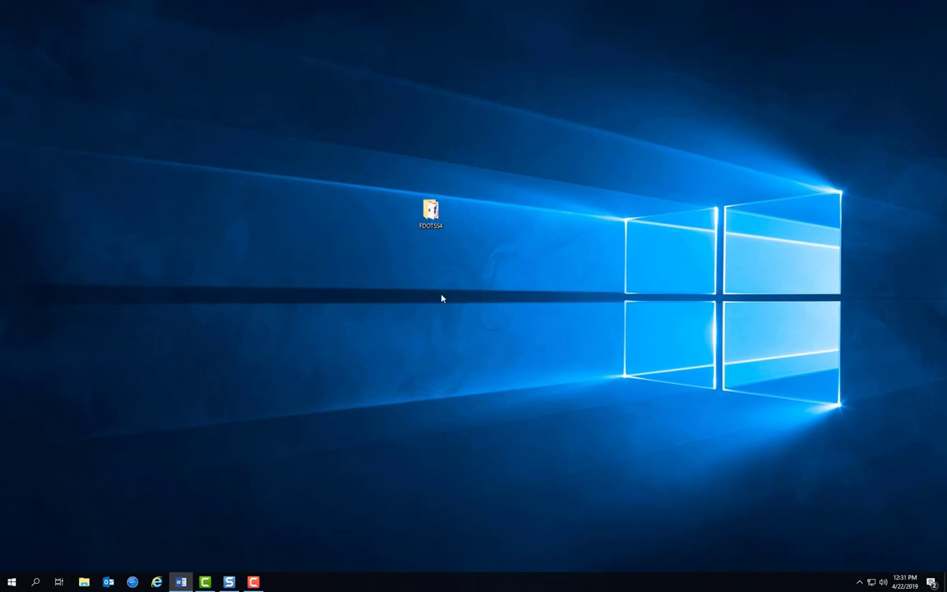
{"action": "double_click", "coordinate": [431, 210]}
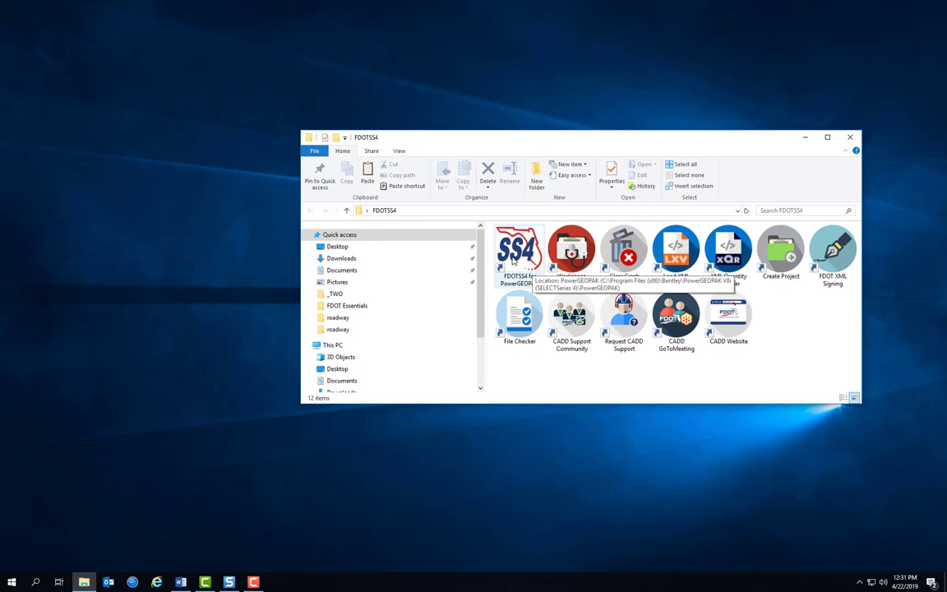
{"action": "double_click", "coordinate": [515, 261]}
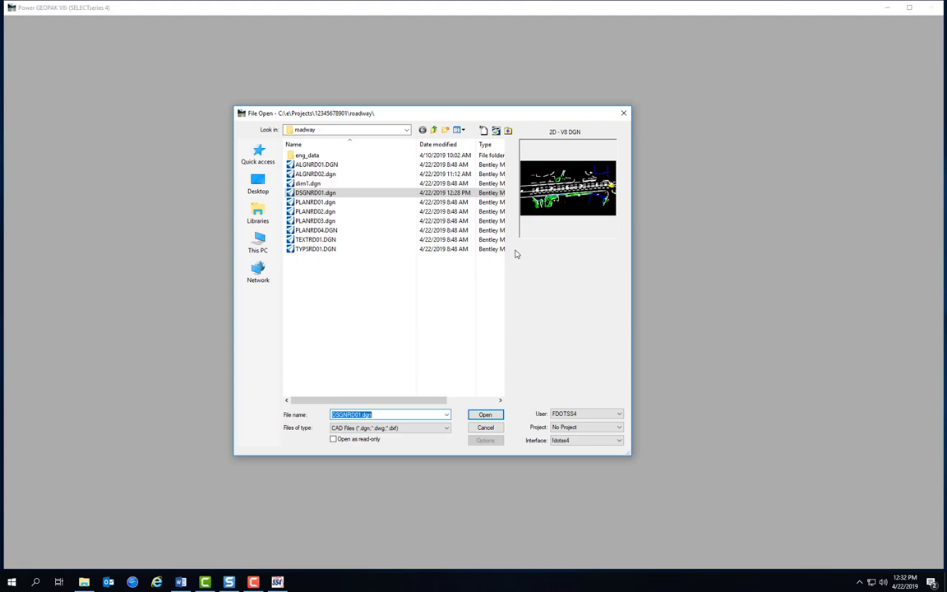
{"action": "left_click", "coordinate": [579, 426]}
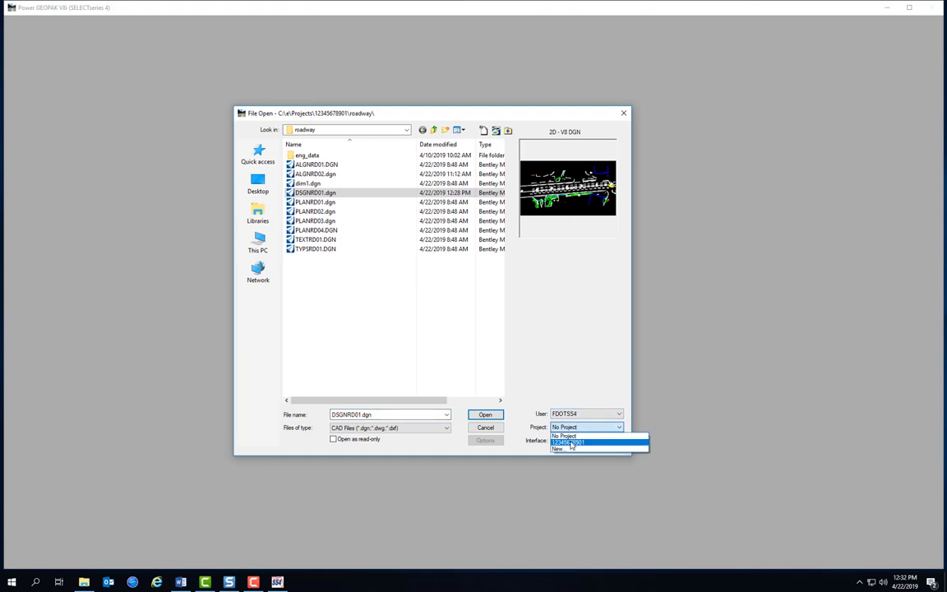
{"action": "left_click", "coordinate": [571, 443]}
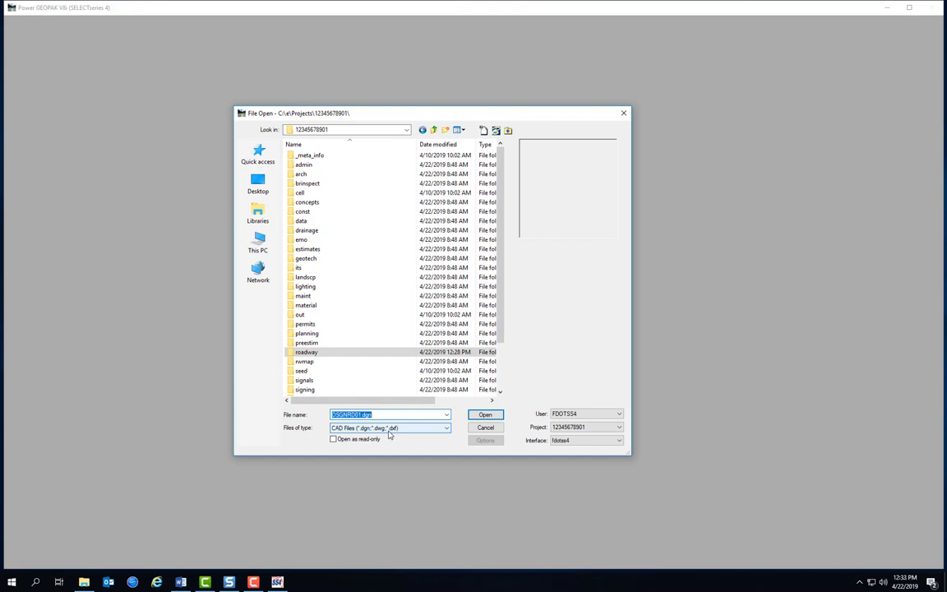
Step: Open the design file DSGNRD01.dgn from the project's roadway folder
{"action": "double_click", "coordinate": [306, 352]}
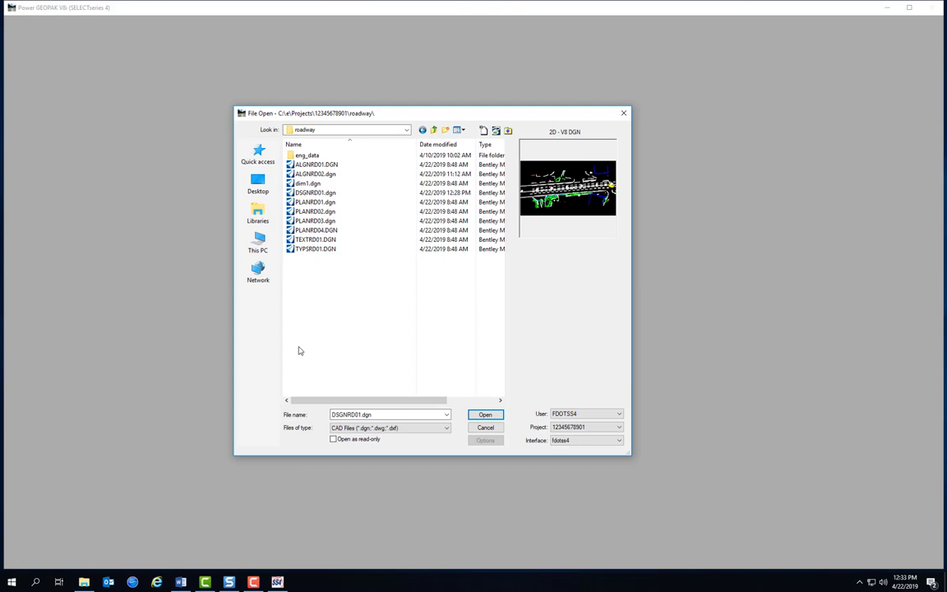
{"action": "left_click", "coordinate": [314, 192]}
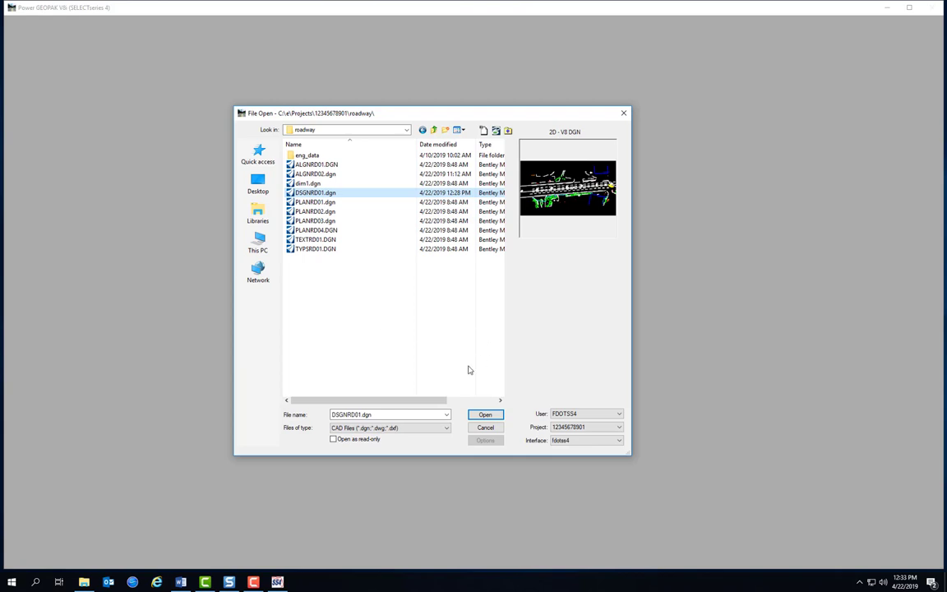
{"action": "left_click", "coordinate": [474, 419]}
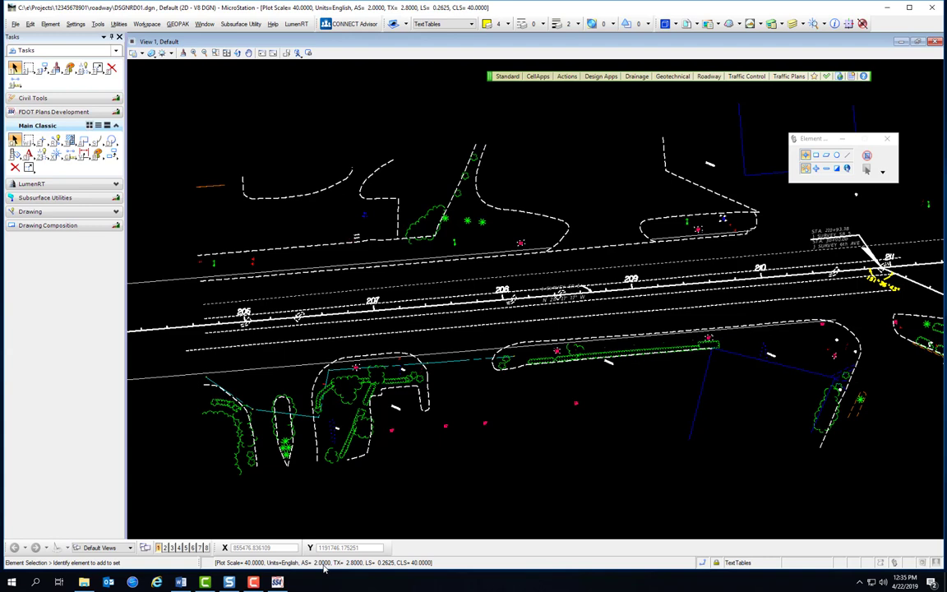
Step: Examine the design file settings for active angle and scale, axis, civil formatting, element attributes, locks, snaps and working units
{"action": "left_click", "coordinate": [74, 25]}
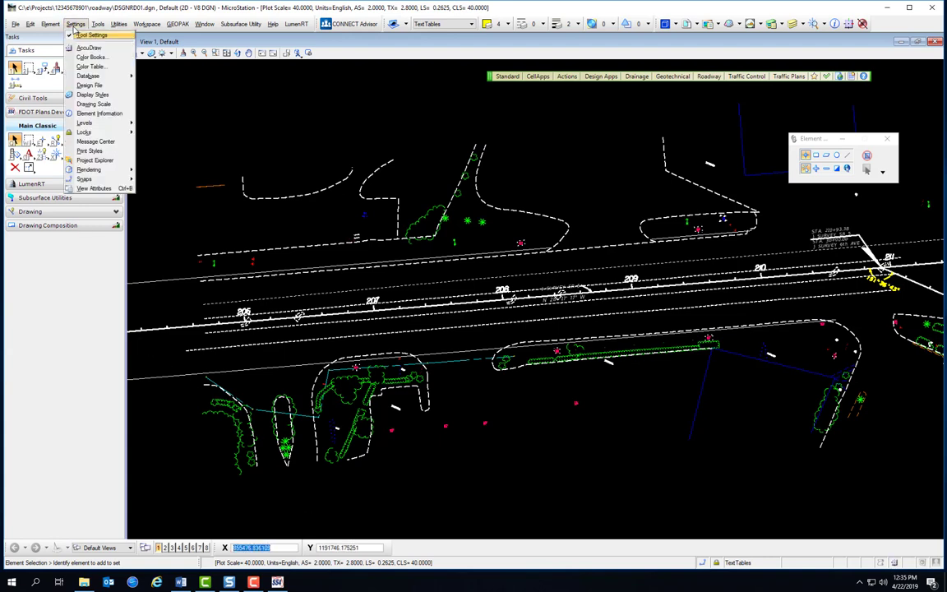
{"action": "left_click", "coordinate": [98, 86]}
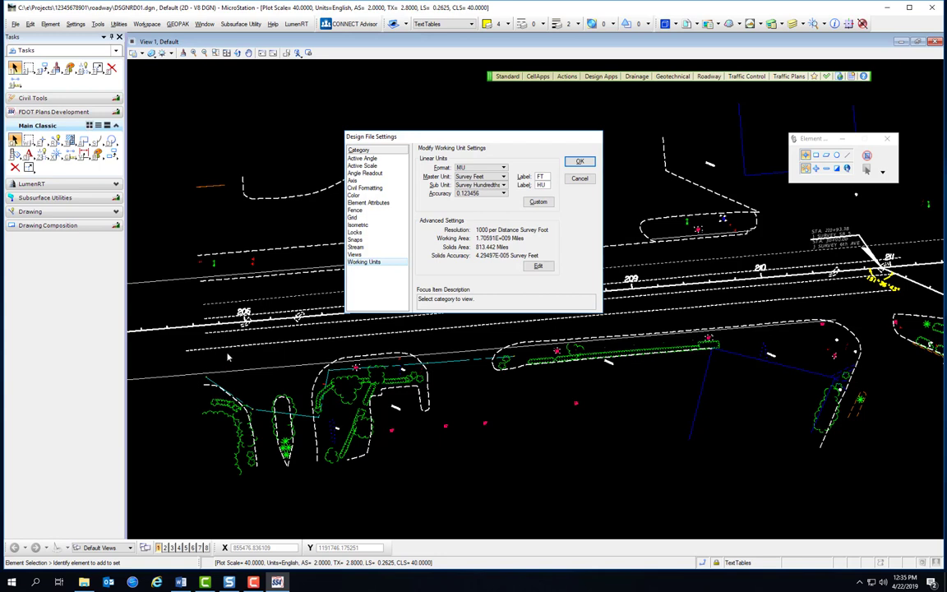
{"action": "left_click", "coordinate": [359, 159]}
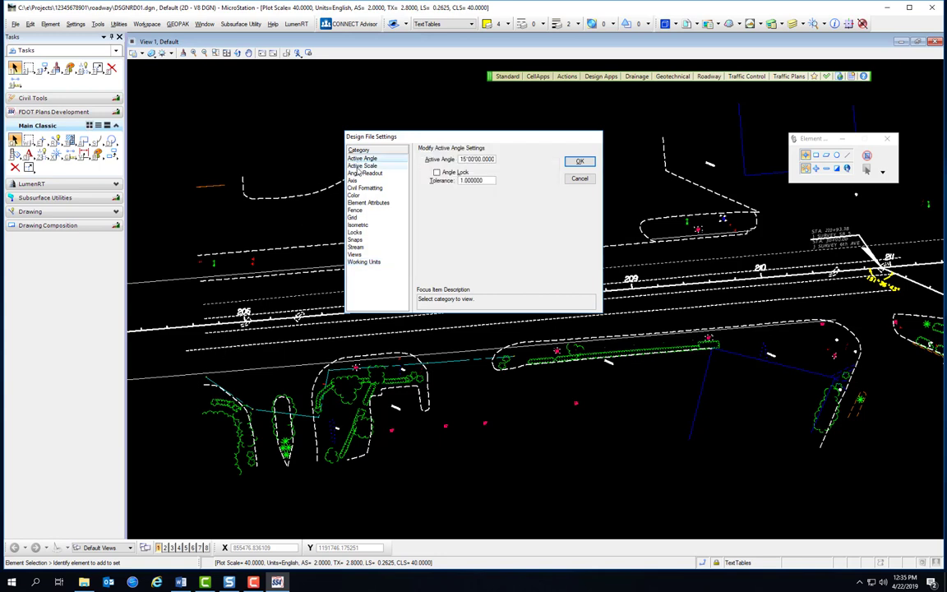
{"action": "left_click", "coordinate": [360, 165]}
{"action": "left_click", "coordinate": [355, 180]}
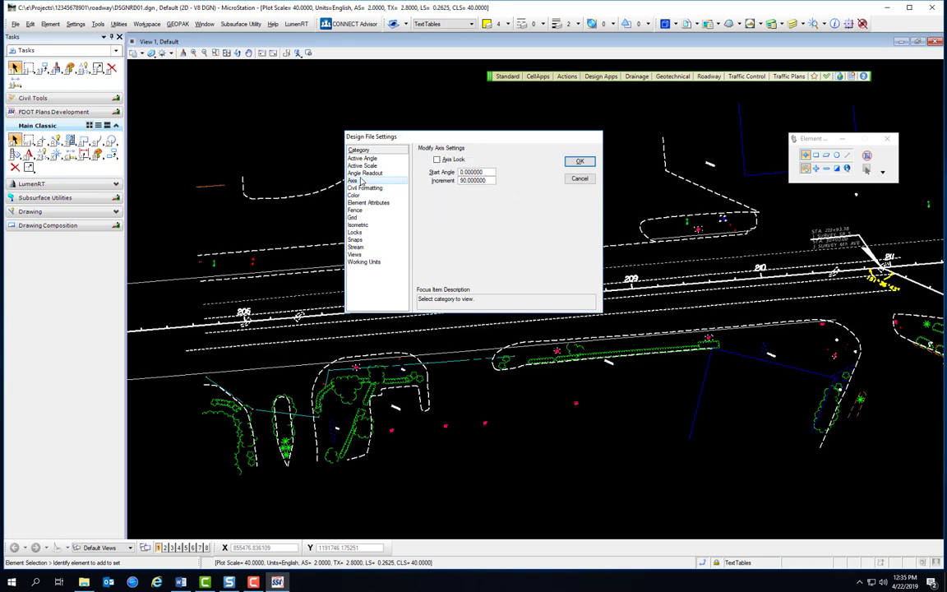
{"action": "left_click", "coordinate": [363, 188]}
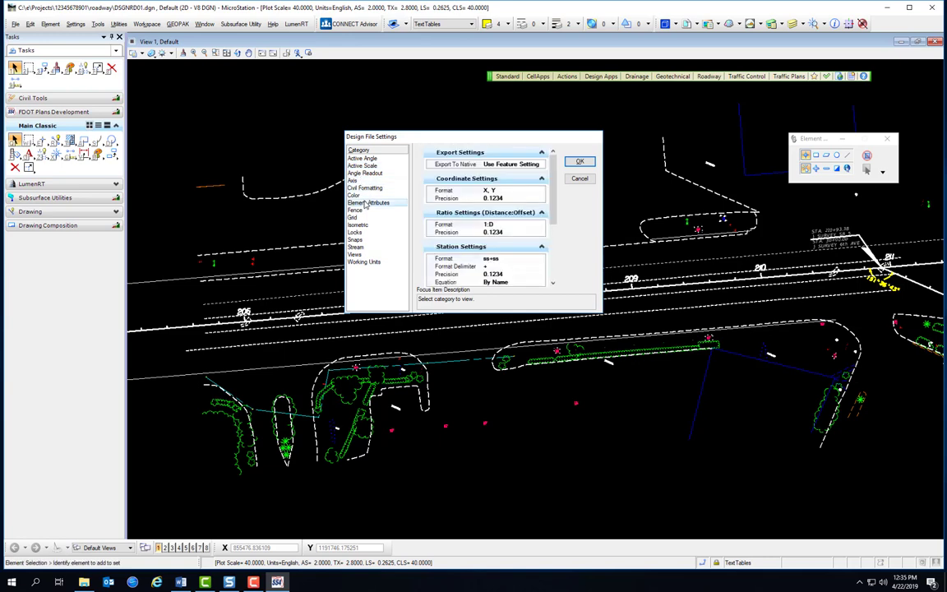
{"action": "left_click", "coordinate": [366, 203]}
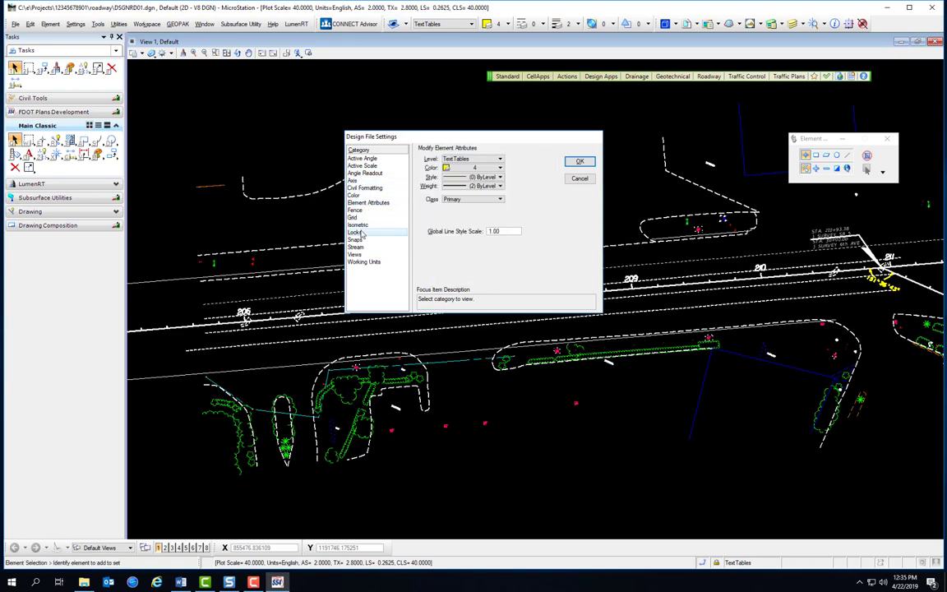
{"action": "left_click", "coordinate": [359, 232]}
{"action": "left_click", "coordinate": [356, 239]}
{"action": "left_click", "coordinate": [363, 262]}
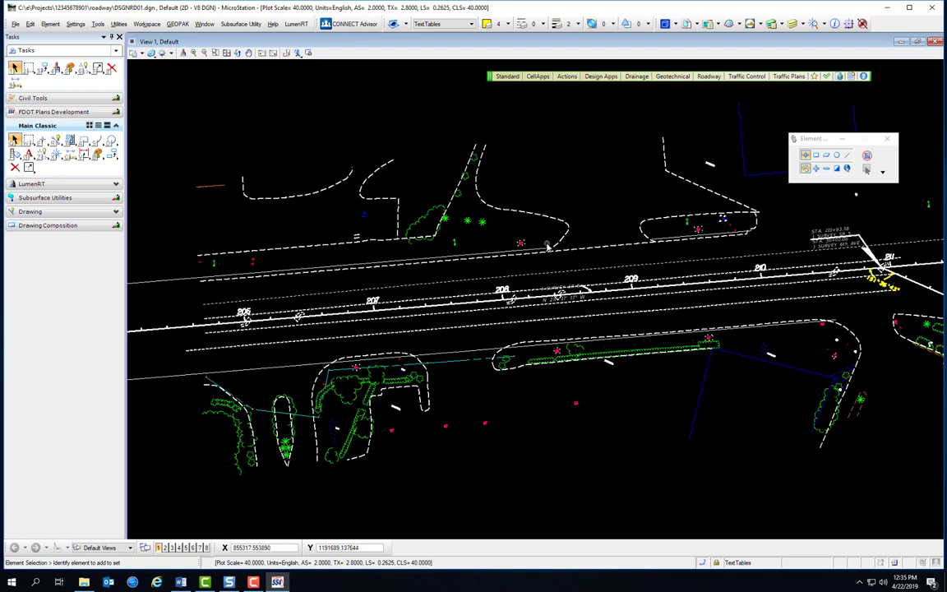
Step: Turn off Compress File On Exit in the Operation preferences and accept the preferences
{"action": "left_click", "coordinate": [147, 23]}
{"action": "left_click", "coordinate": [146, 35]}
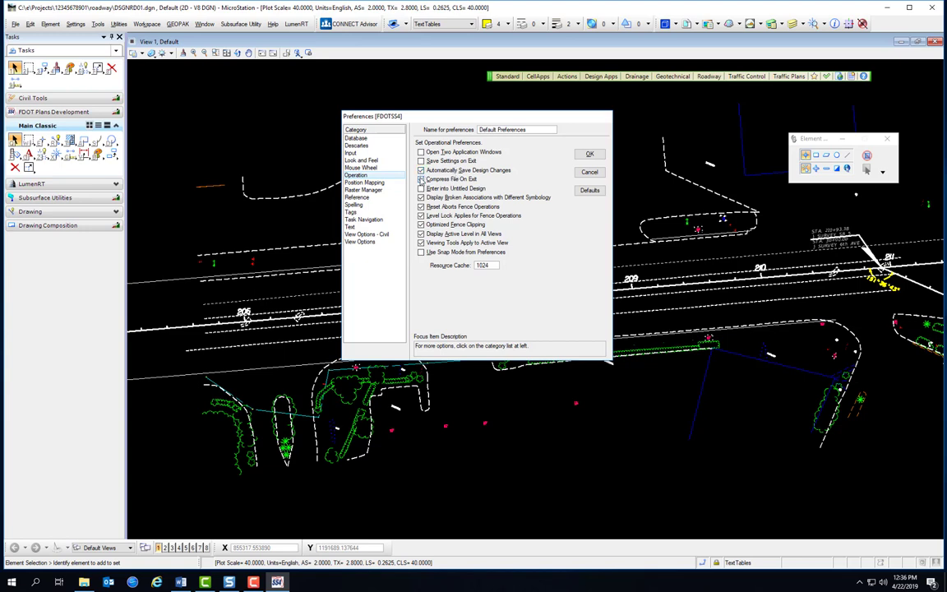
{"action": "left_click", "coordinate": [421, 180]}
{"action": "left_click", "coordinate": [420, 180]}
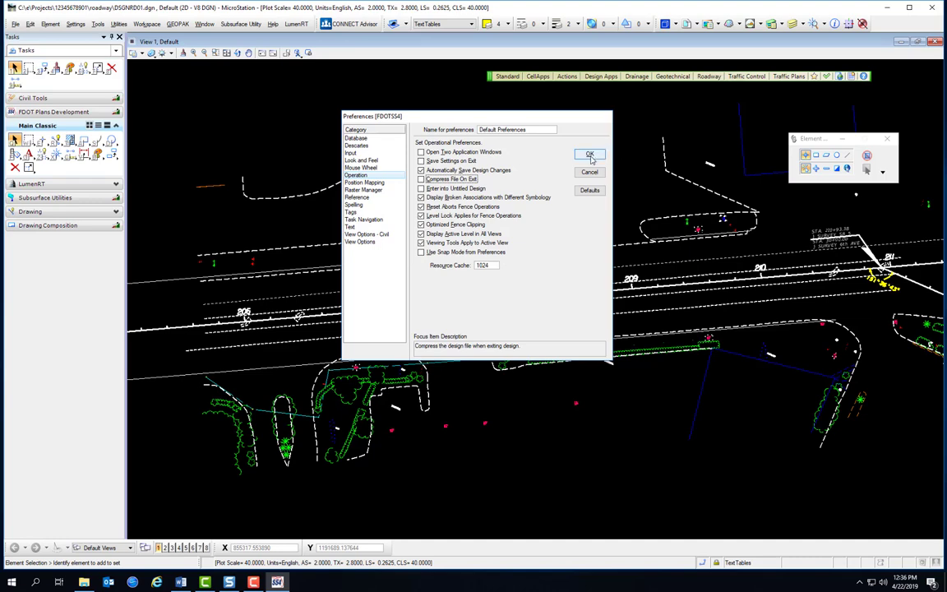
{"action": "left_click", "coordinate": [589, 156]}
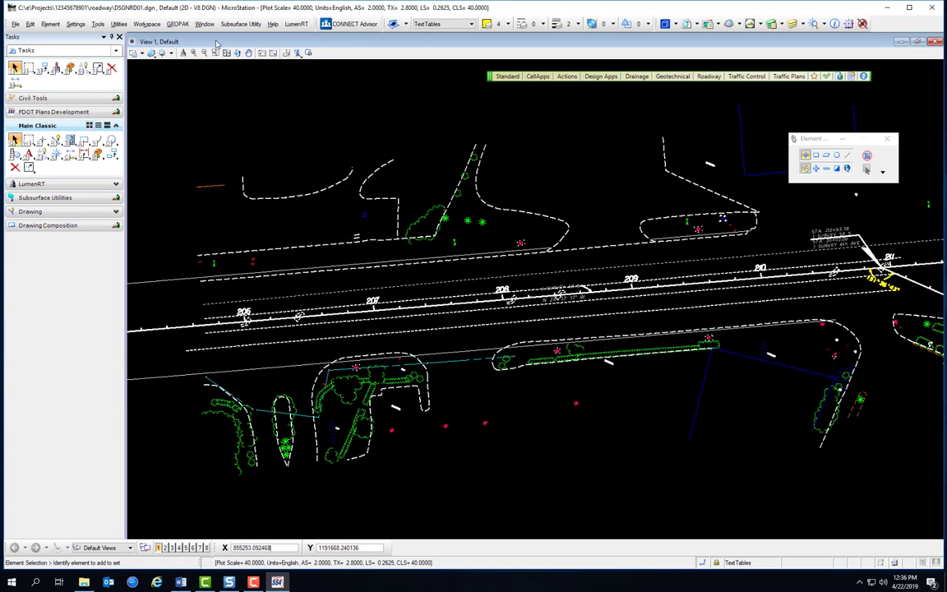
Step: Switch the Tasks window to the FDOT Plans Development workflow and expand its Roadway Plans tools
{"action": "left_click", "coordinate": [116, 52]}
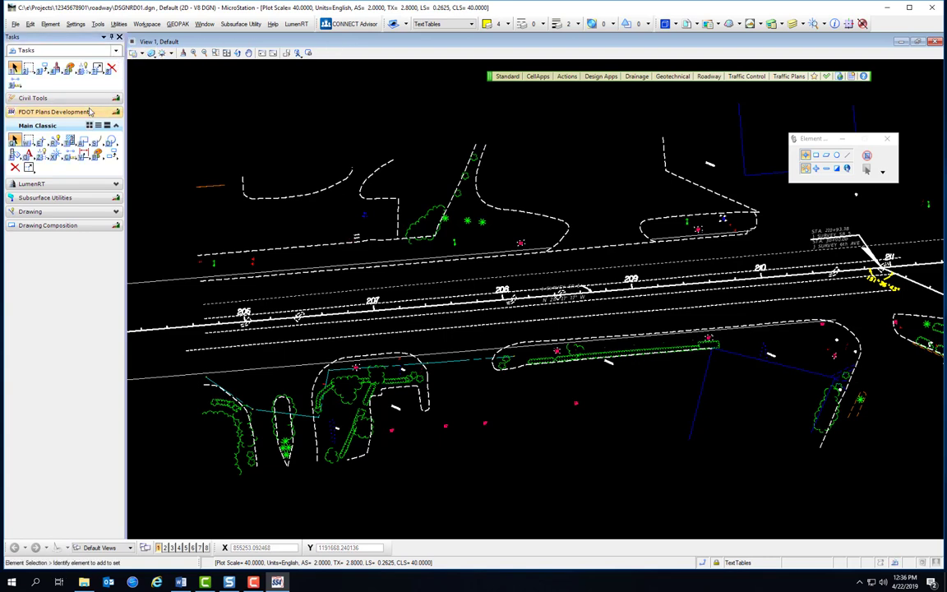
{"action": "left_click", "coordinate": [72, 60]}
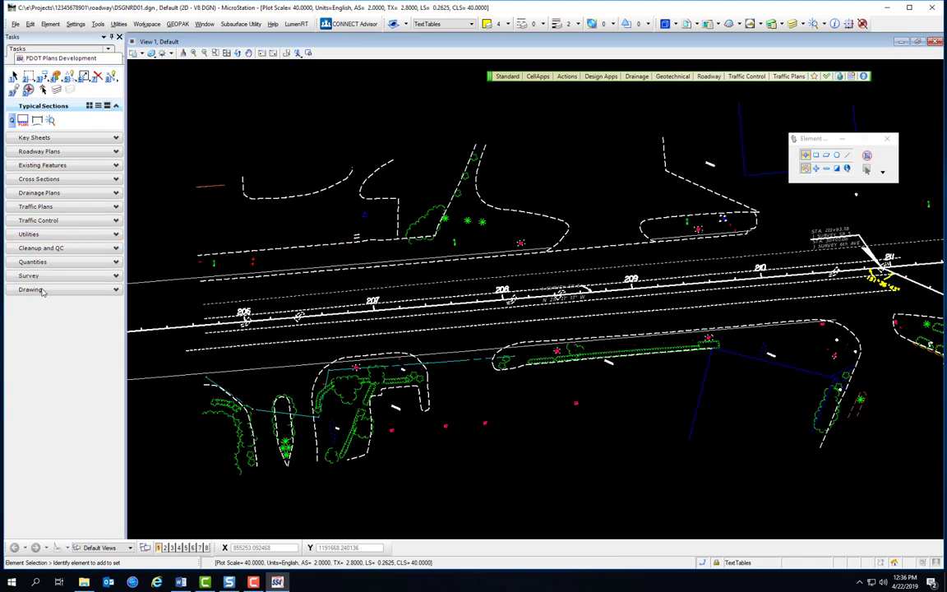
{"action": "left_click", "coordinate": [40, 153]}
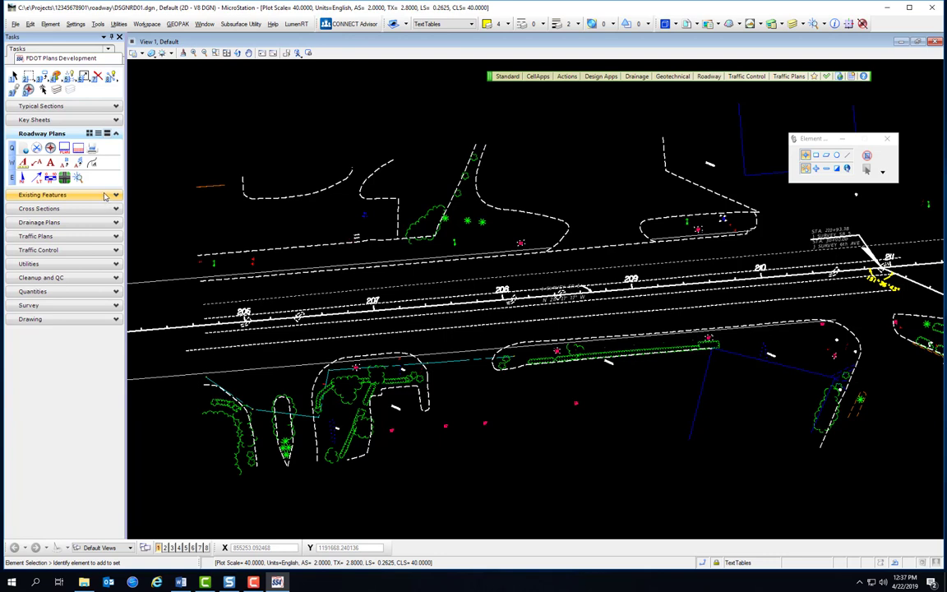
Step: Display the Roadway Plans tools as compact icons and as a named list, and restore the full icon grid layout
{"action": "left_click", "coordinate": [87, 134]}
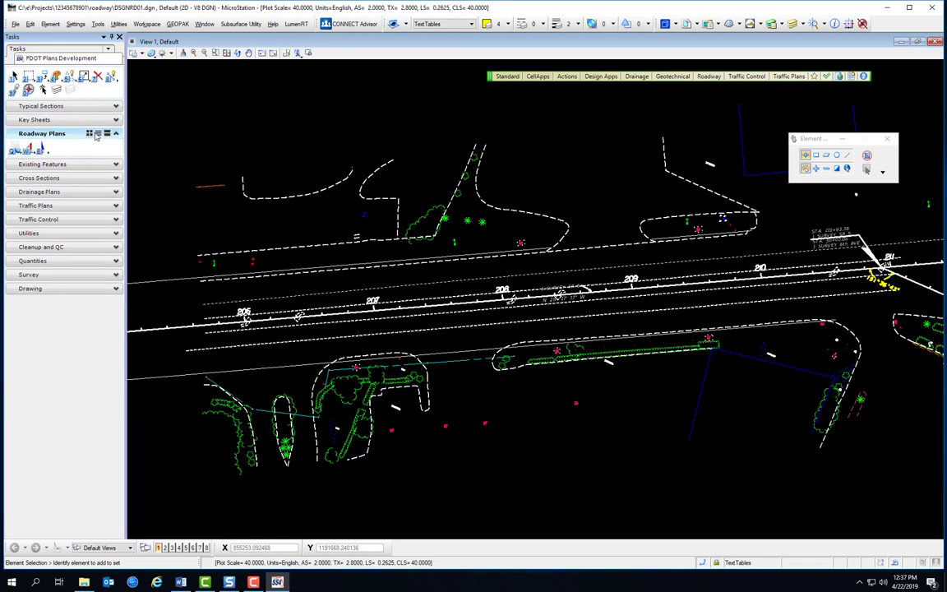
{"action": "left_click", "coordinate": [98, 133]}
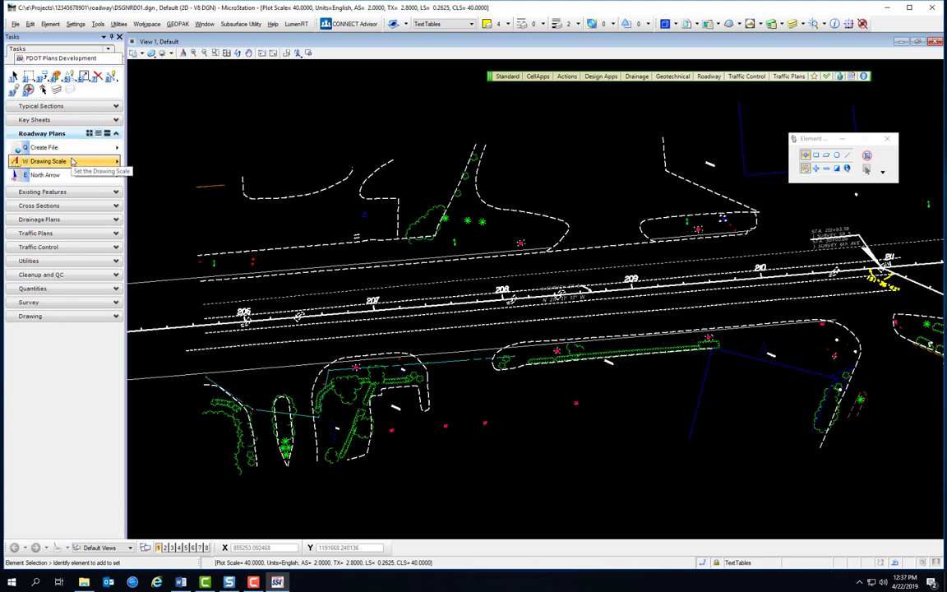
{"action": "left_click", "coordinate": [88, 133]}
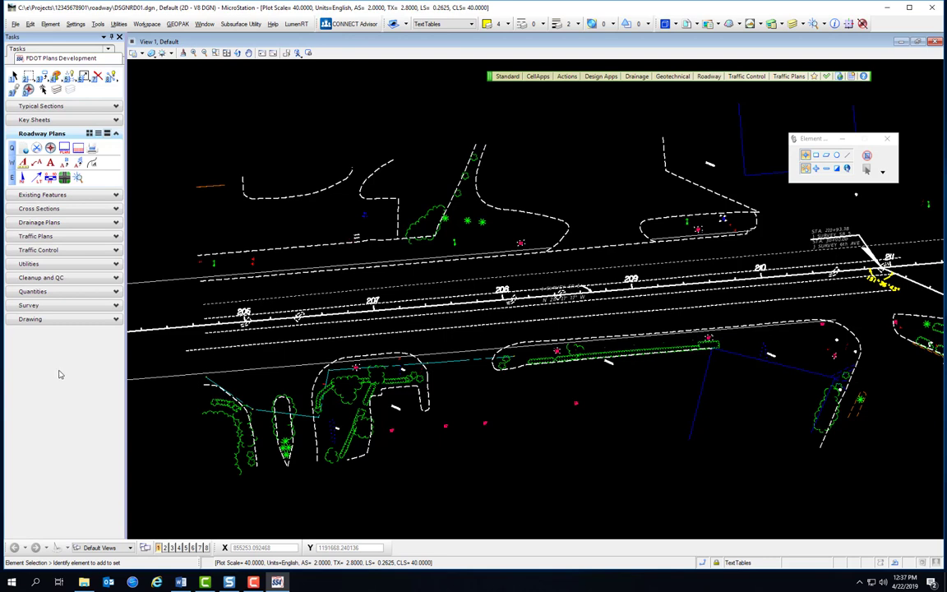
Step: Open Roadway Plans as a floating toolbox and place it near the upper edge of the drawing view
{"action": "right_click", "coordinate": [70, 136]}
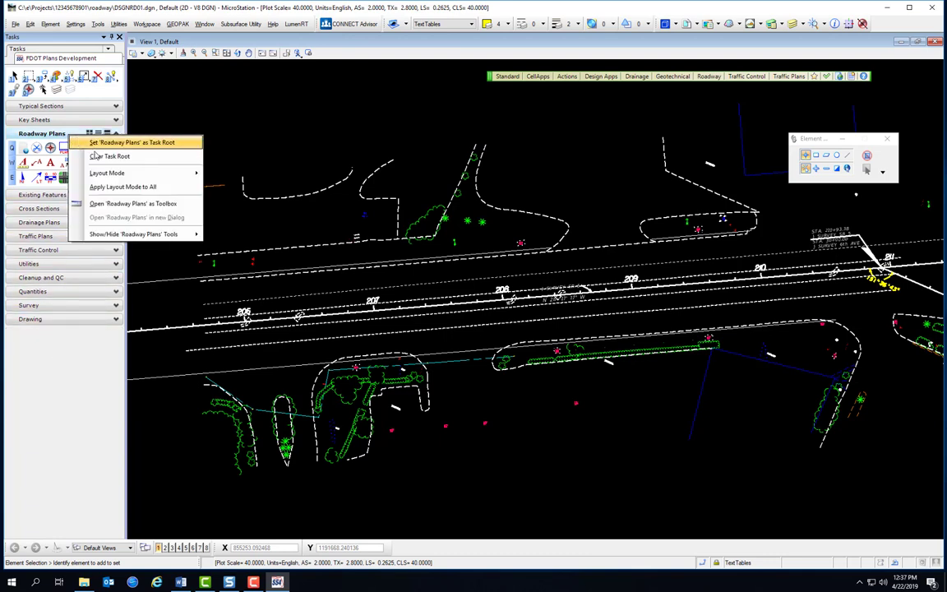
{"action": "left_click", "coordinate": [111, 204]}
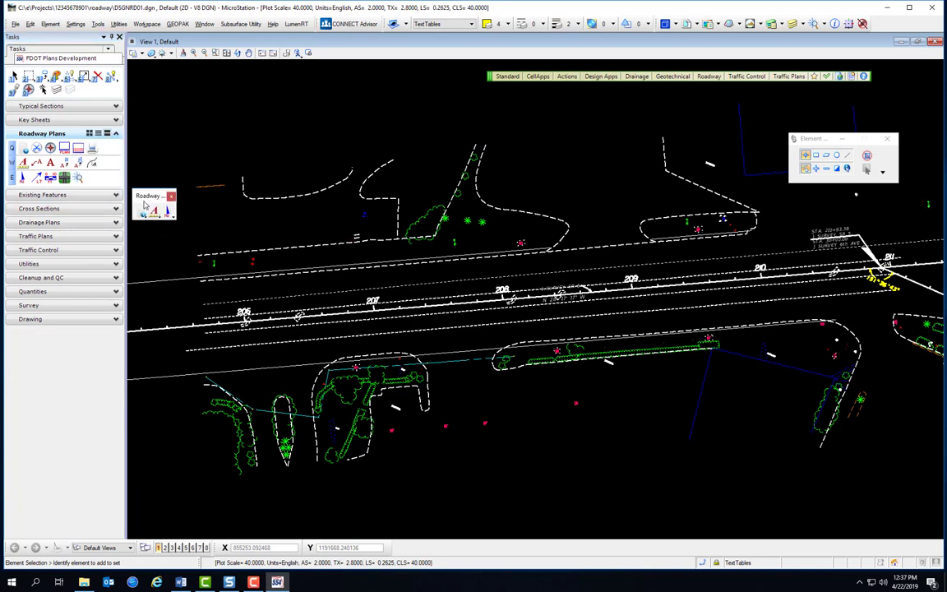
{"action": "left_click_drag", "start_coordinate": [205, 193], "coordinate": [189, 85]}
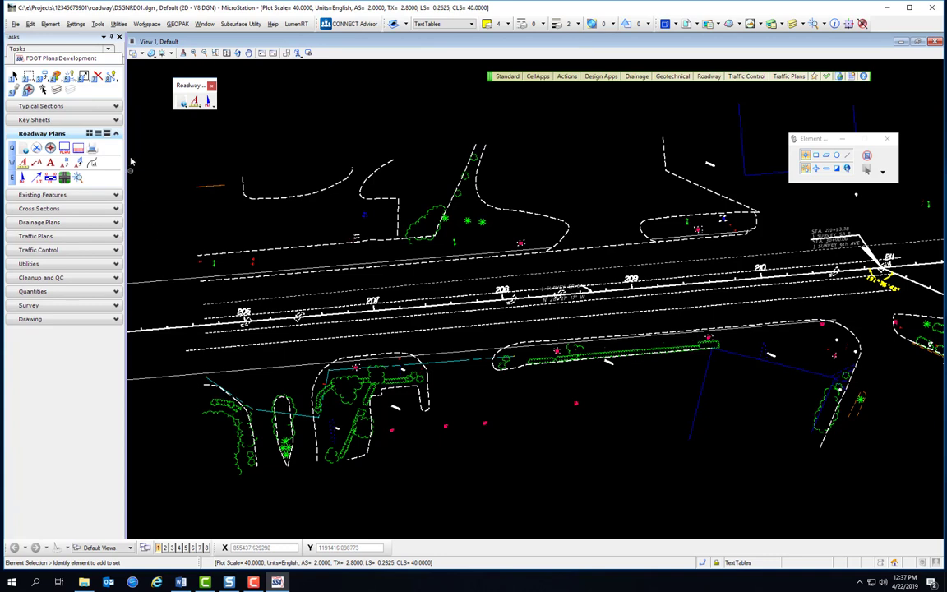
Step: Return the Tasks window to the root Tasks workflow and view the tree of available workflows
{"action": "left_click", "coordinate": [60, 52]}
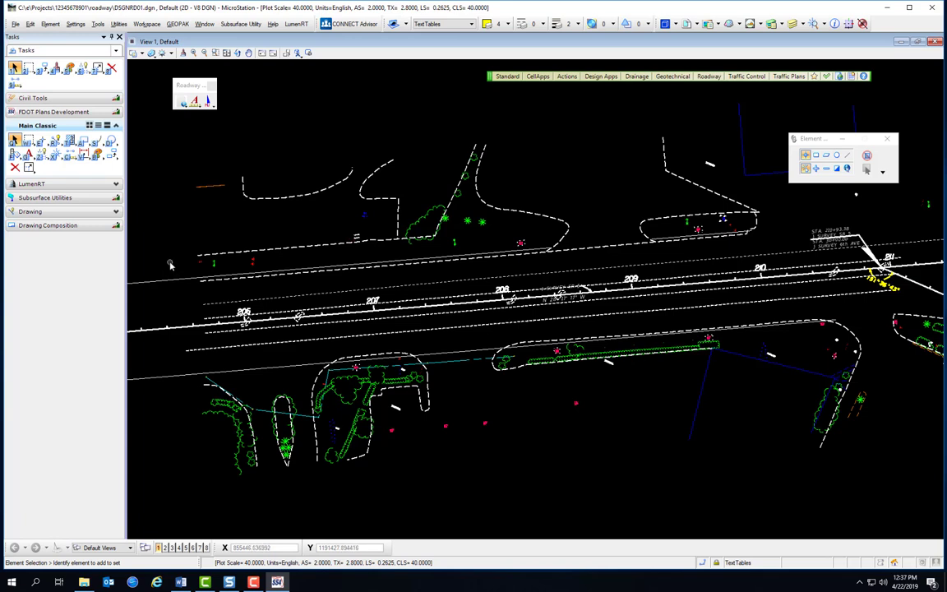
{"action": "left_click", "coordinate": [117, 53]}
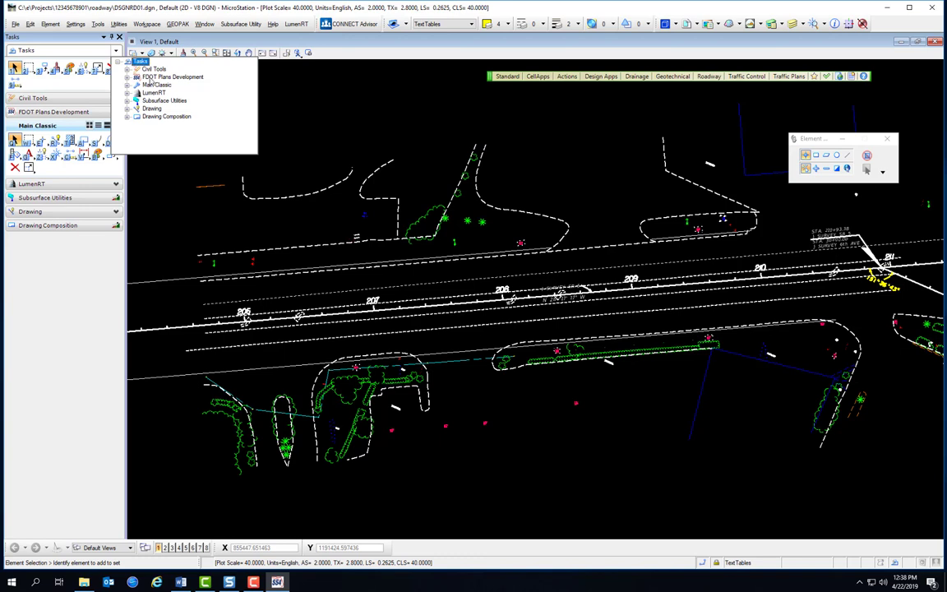
{"action": "left_click", "coordinate": [148, 133]}
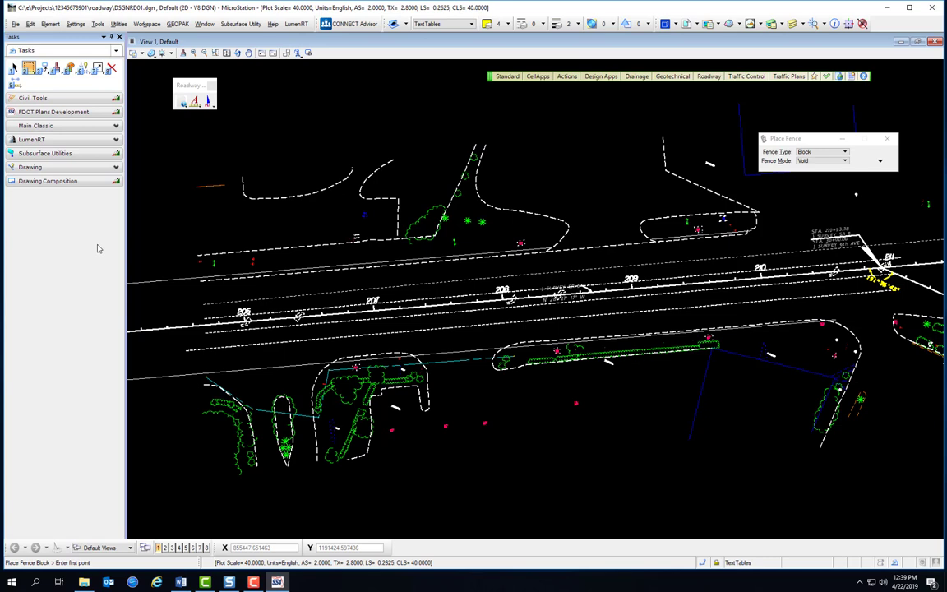
Step: Browse the tool categories, start Place Text from the Text tools and close its text editor
{"action": "left_click", "coordinate": [97, 24]}
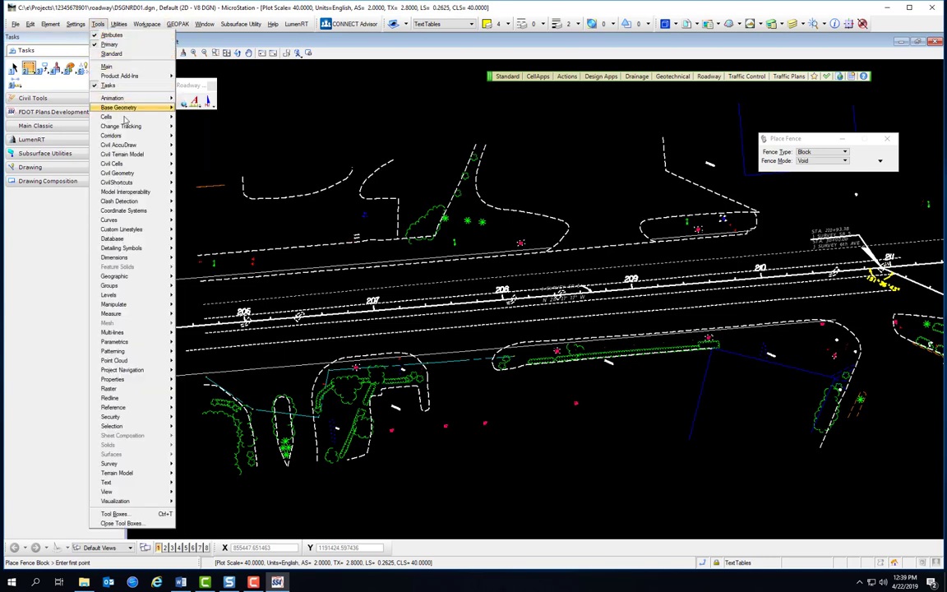
{"action": "mouse_move", "coordinate": [113, 221]}
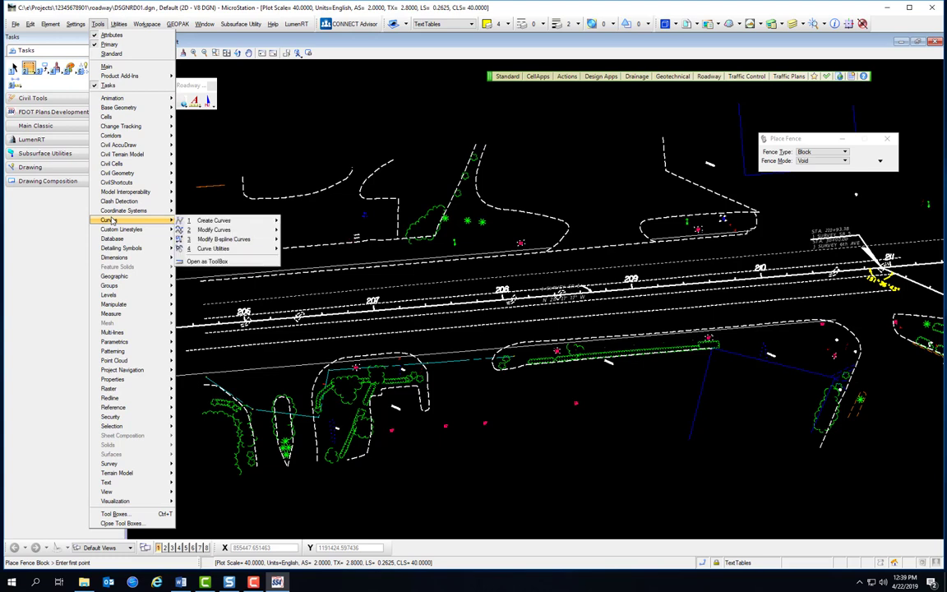
{"action": "mouse_move", "coordinate": [116, 260]}
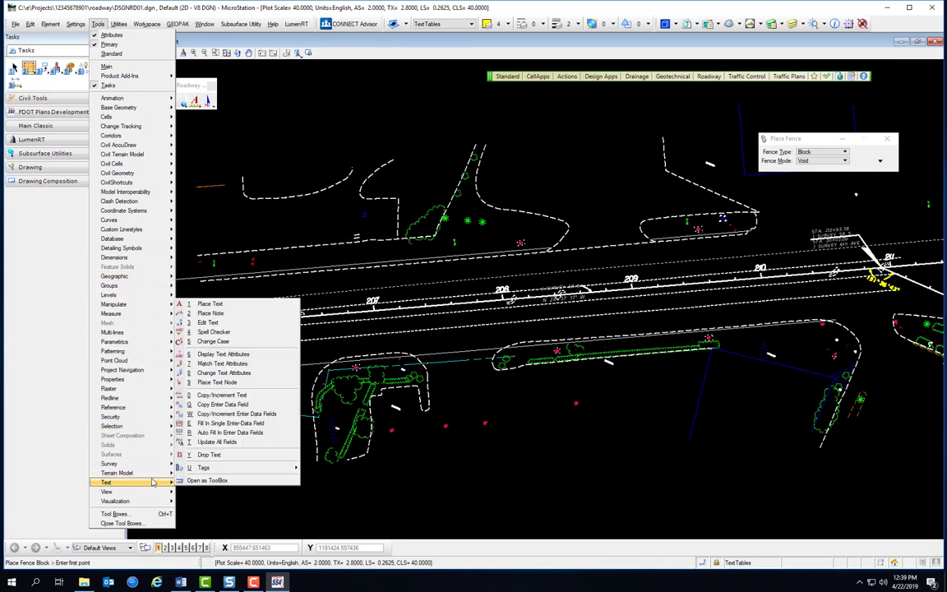
{"action": "mouse_move", "coordinate": [146, 486]}
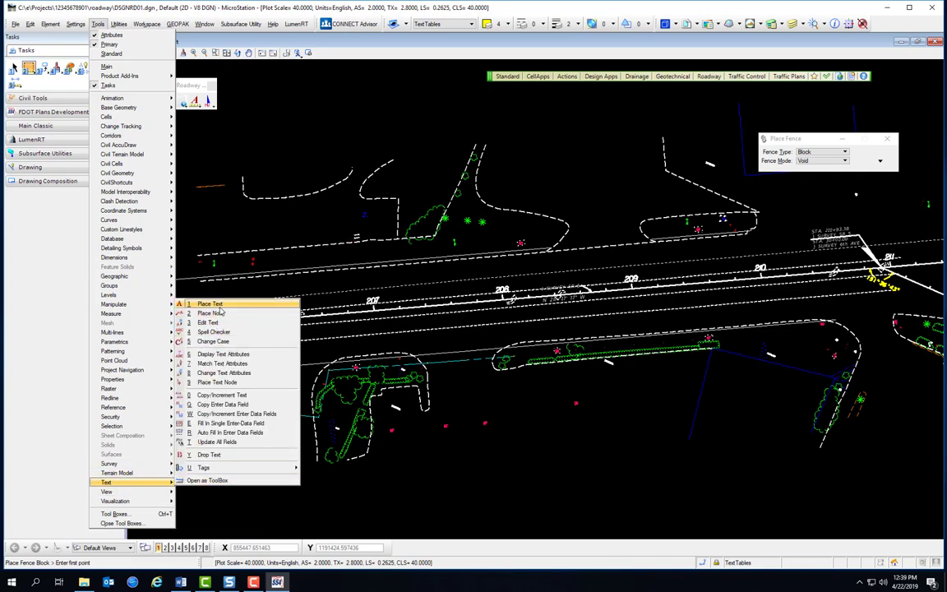
{"action": "left_click", "coordinate": [220, 306]}
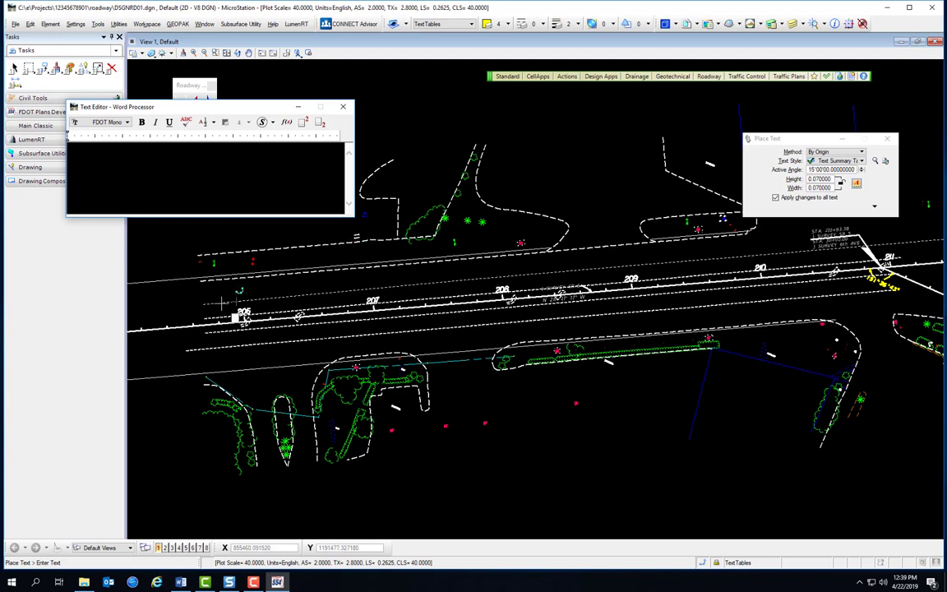
{"action": "left_click", "coordinate": [342, 106]}
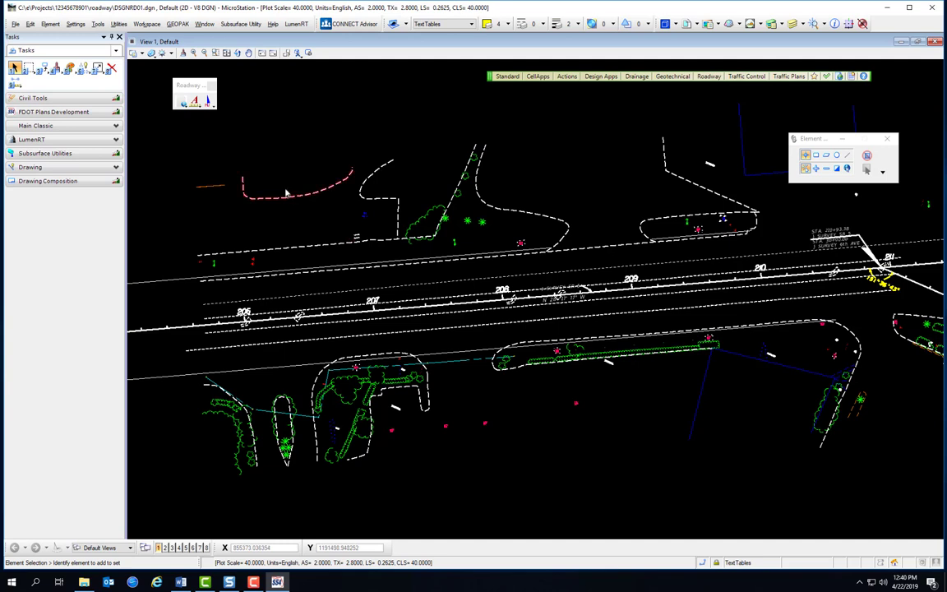
Step: Open the Modify toolbox from the full list of tool boxes and place it over the upper part of the drawing view
{"action": "left_click", "coordinate": [98, 25]}
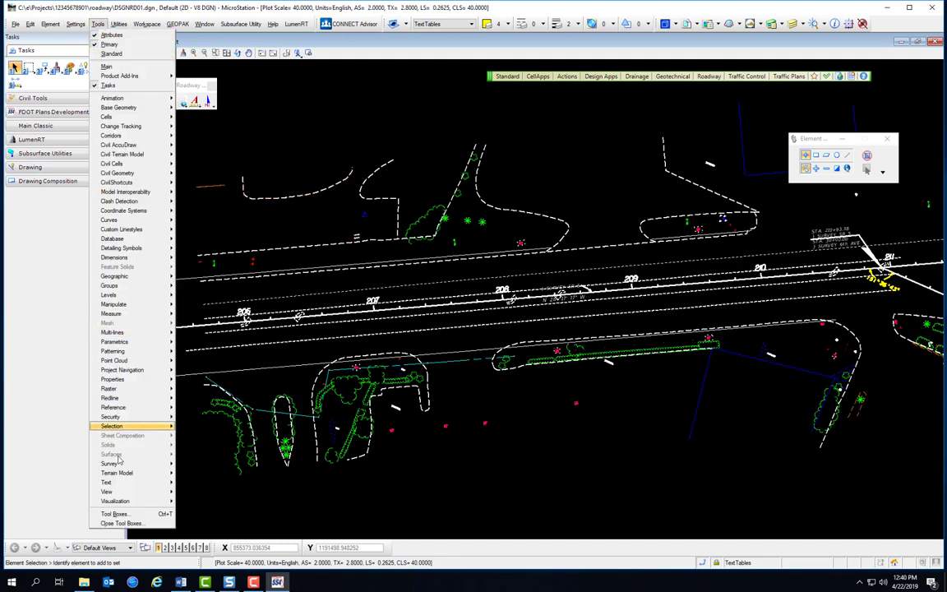
{"action": "left_click", "coordinate": [133, 514]}
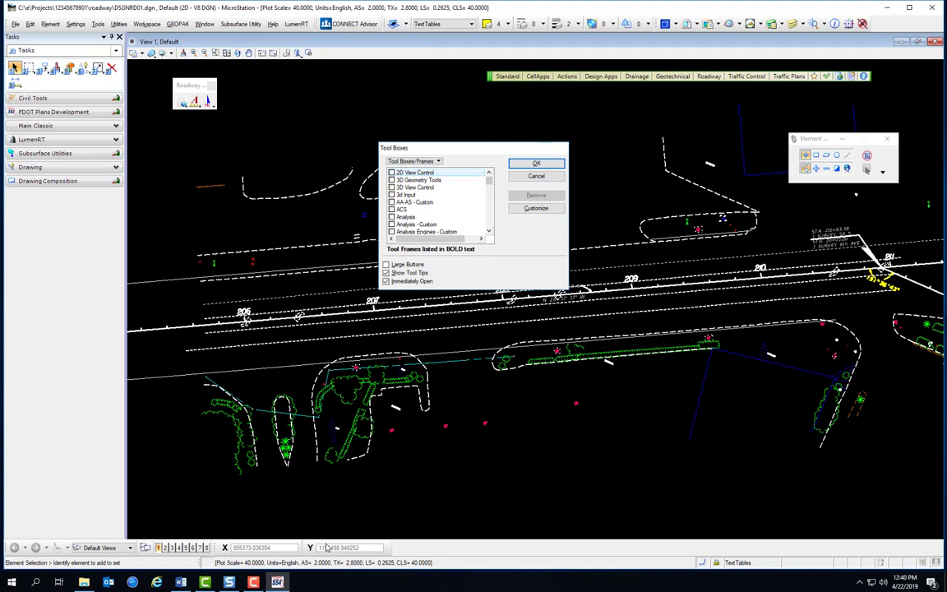
{"action": "left_click_drag", "start_coordinate": [489, 181], "coordinate": [491, 226]}
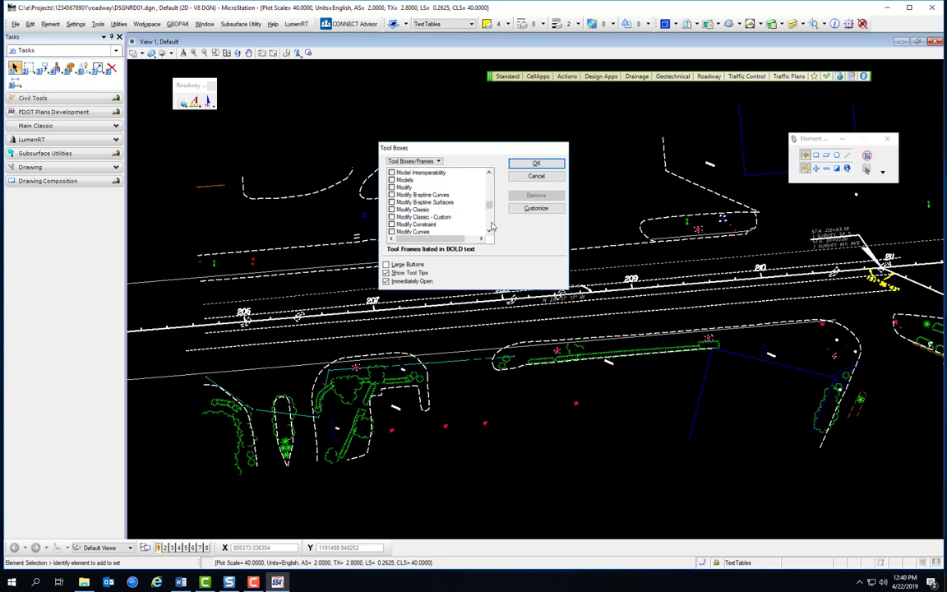
{"action": "left_click", "coordinate": [391, 187]}
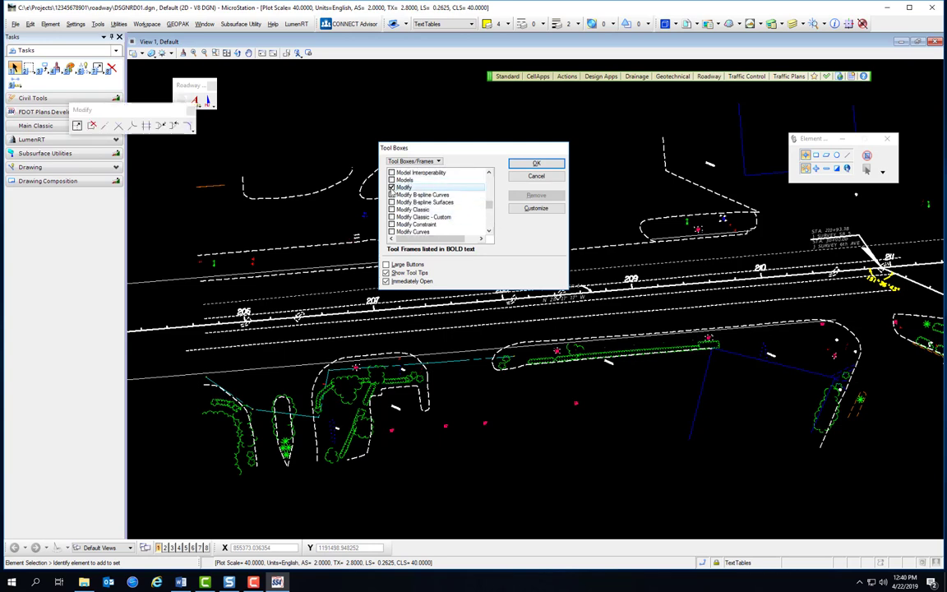
{"action": "left_click", "coordinate": [539, 163]}
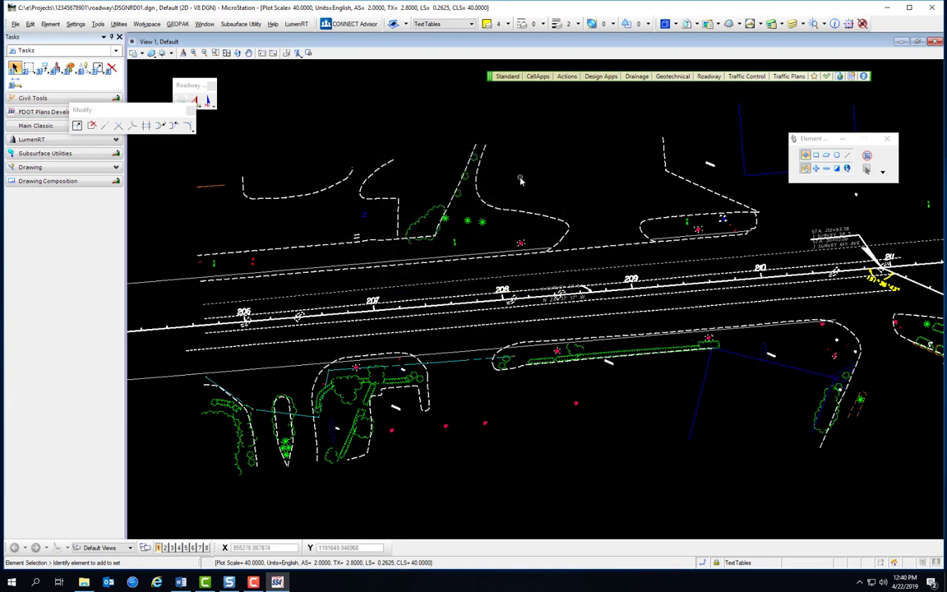
{"action": "left_click_drag", "start_coordinate": [107, 119], "coordinate": [341, 109]}
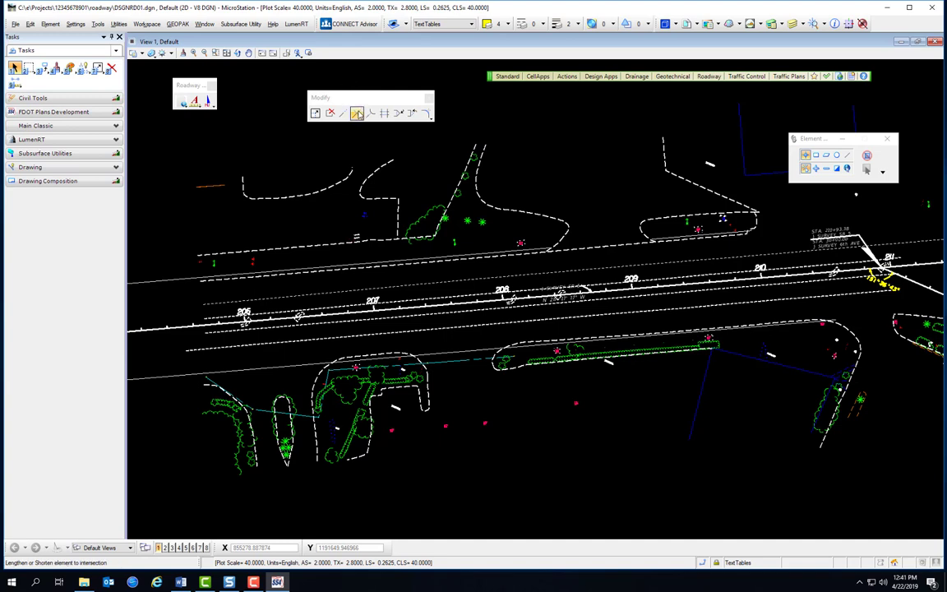
Step: Hide the Modify Element and Fillets tools in the Modify toolbox, and show both tools again
{"action": "right_click", "coordinate": [357, 113]}
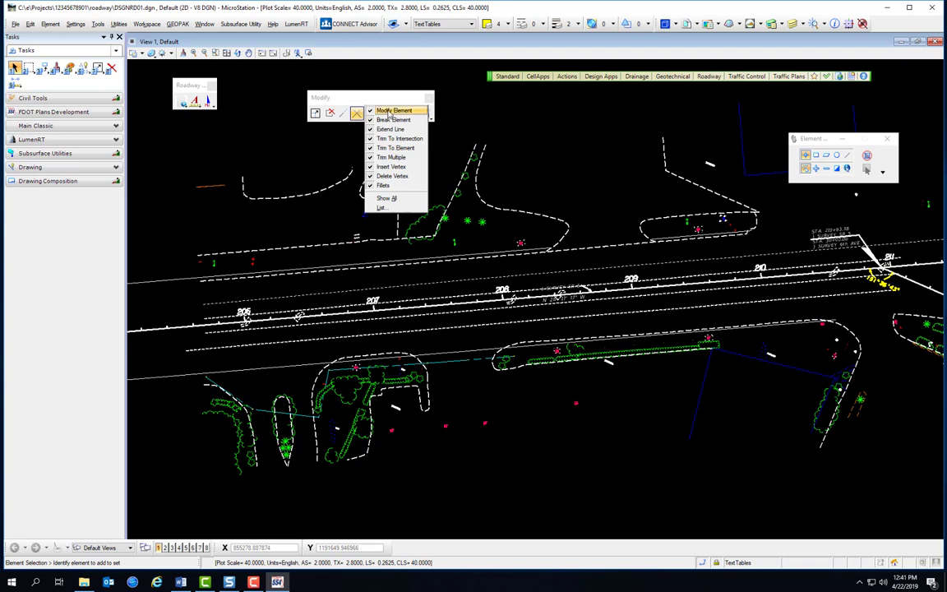
{"action": "left_click", "coordinate": [389, 112]}
{"action": "right_click", "coordinate": [385, 113]}
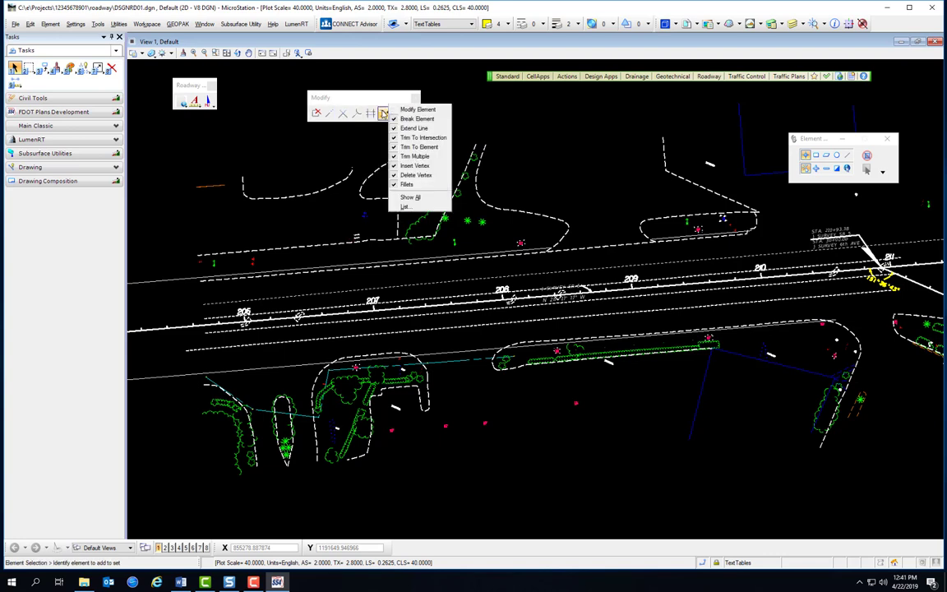
{"action": "left_click", "coordinate": [408, 186]}
{"action": "right_click", "coordinate": [371, 112]}
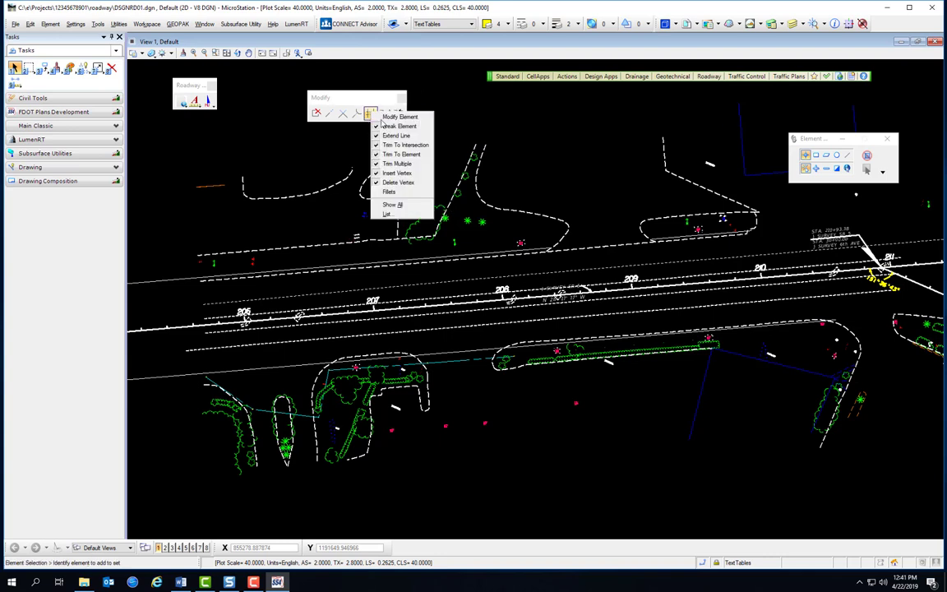
{"action": "left_click", "coordinate": [395, 117]}
{"action": "right_click", "coordinate": [364, 116]}
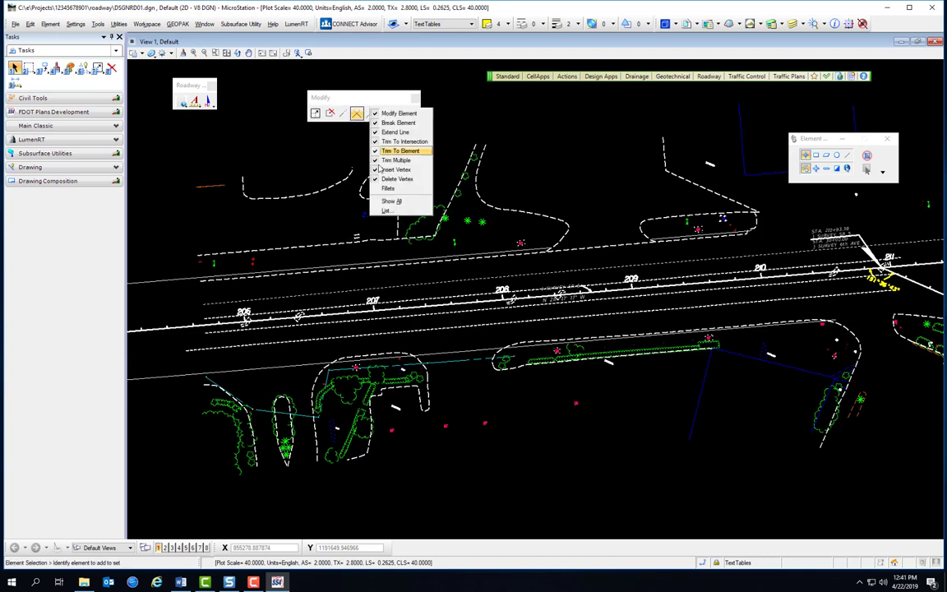
{"action": "left_click", "coordinate": [394, 184]}
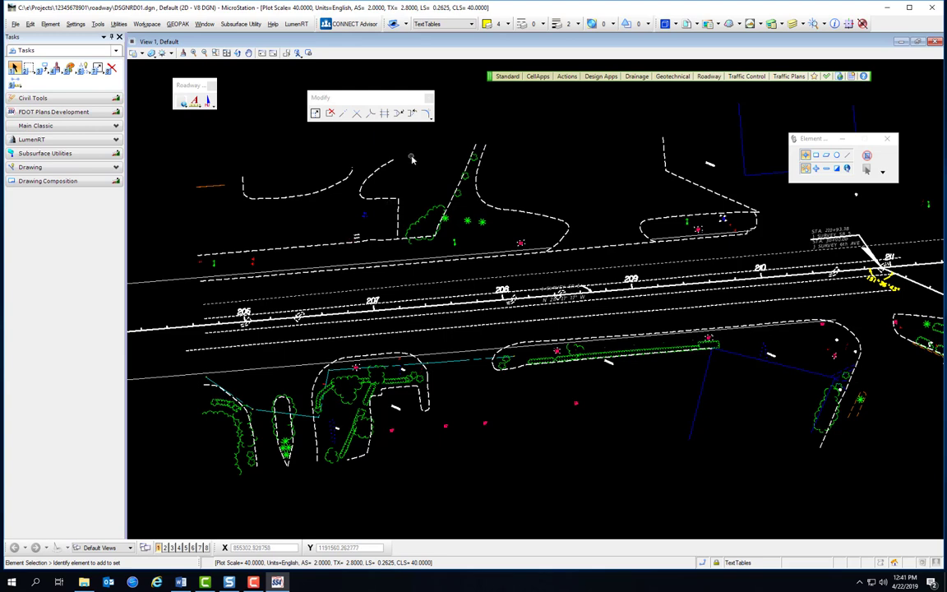
Step: Hide the Trim To Intersection and Insert Vertex tools in the Modify toolbox and dock it vertically along the drawing view's right-hand edge
{"action": "right_click", "coordinate": [398, 114]}
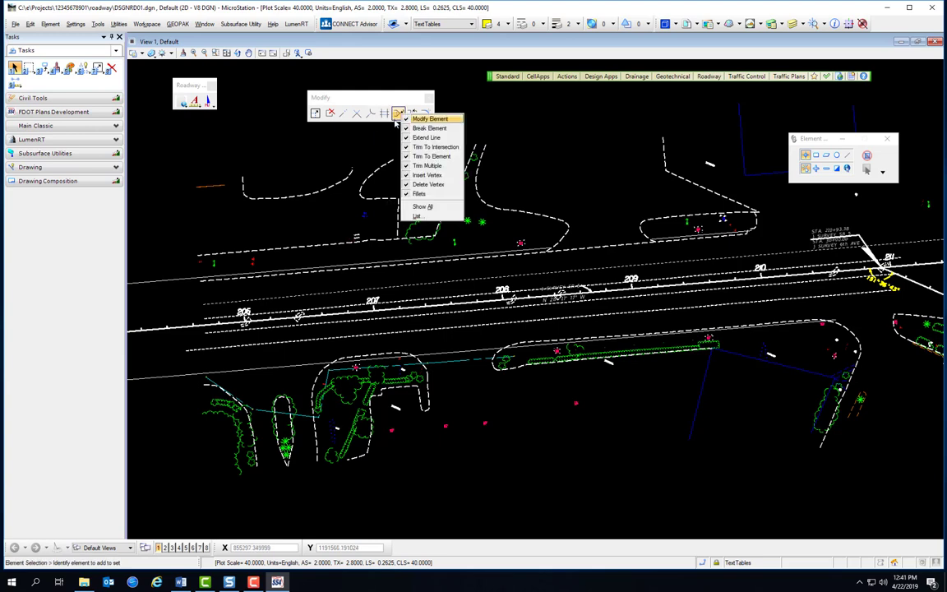
{"action": "left_click", "coordinate": [419, 216]}
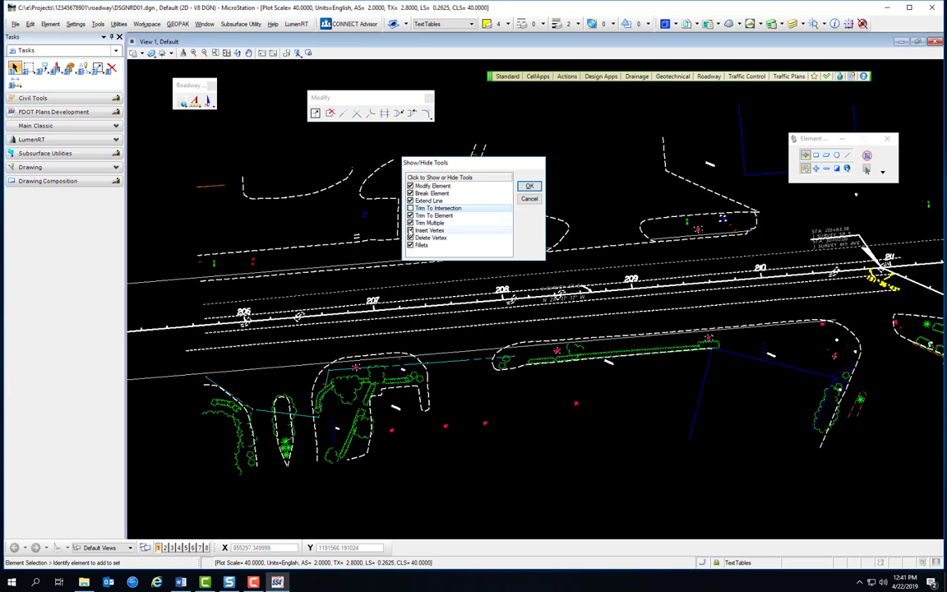
{"action": "left_click", "coordinate": [410, 208]}
{"action": "left_click", "coordinate": [529, 186]}
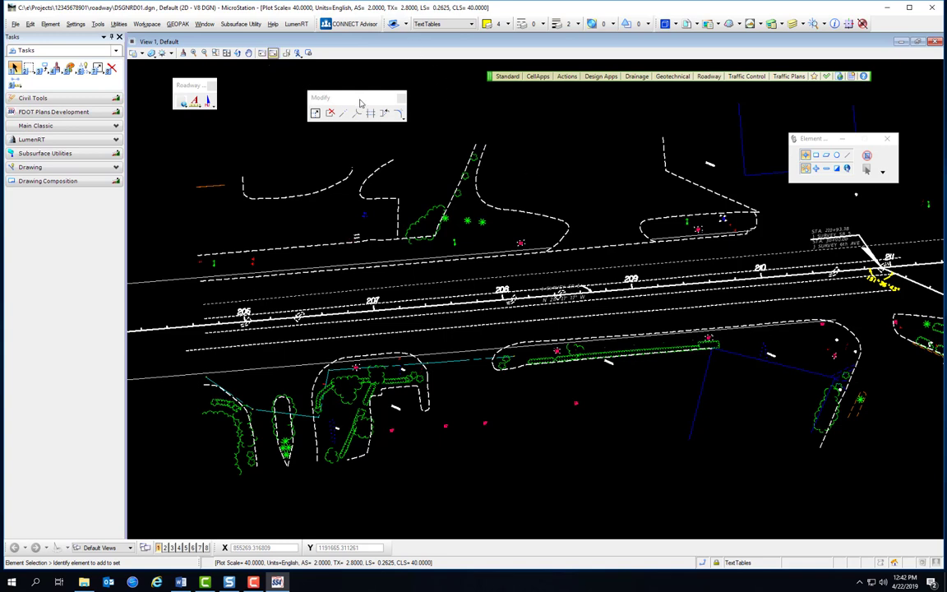
{"action": "left_click_drag", "start_coordinate": [379, 100], "coordinate": [942, 209]}
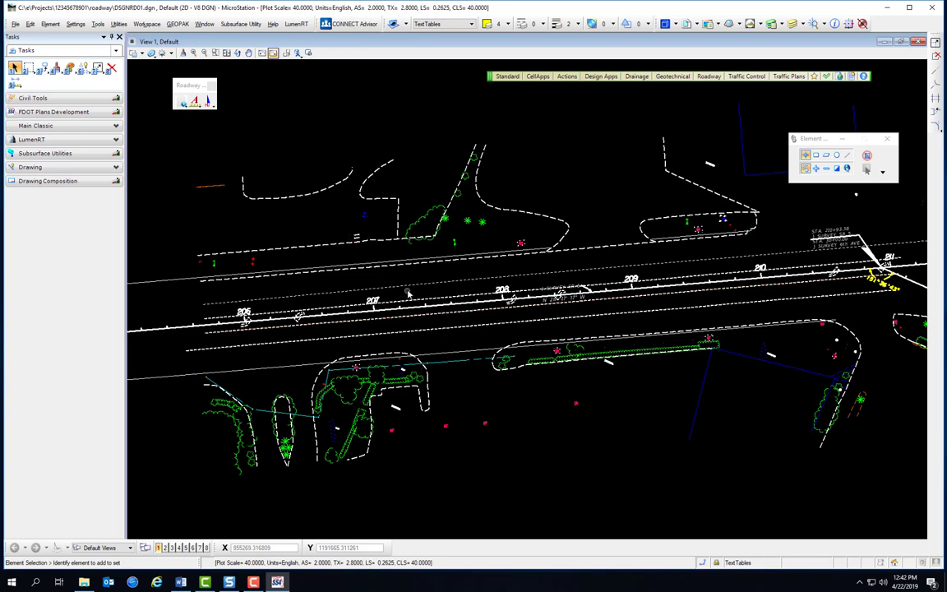
Step: Switch the Tasks window to the Main Classic workflow and start the Place SmartLine tool
{"action": "left_click", "coordinate": [35, 125]}
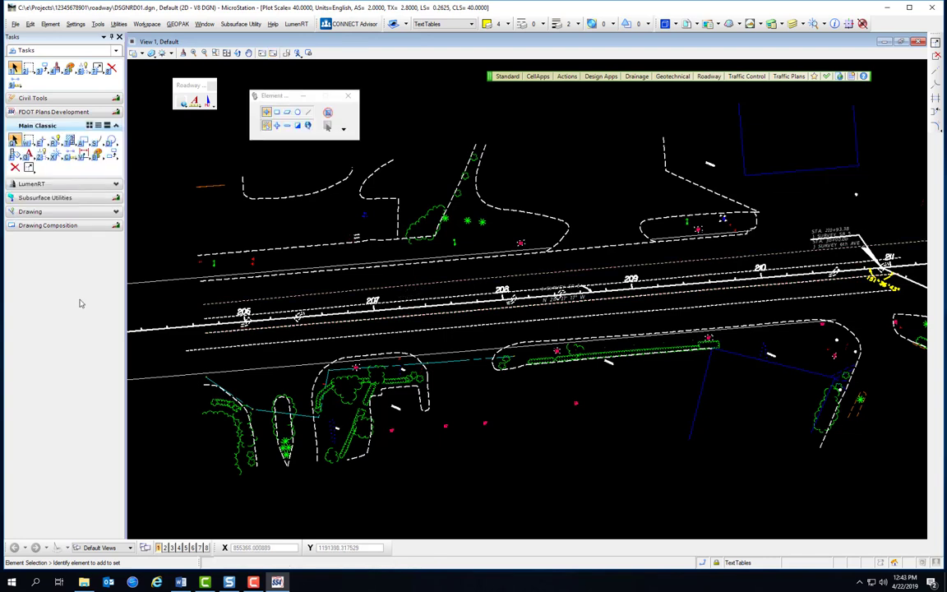
{"action": "left_click", "coordinate": [117, 52]}
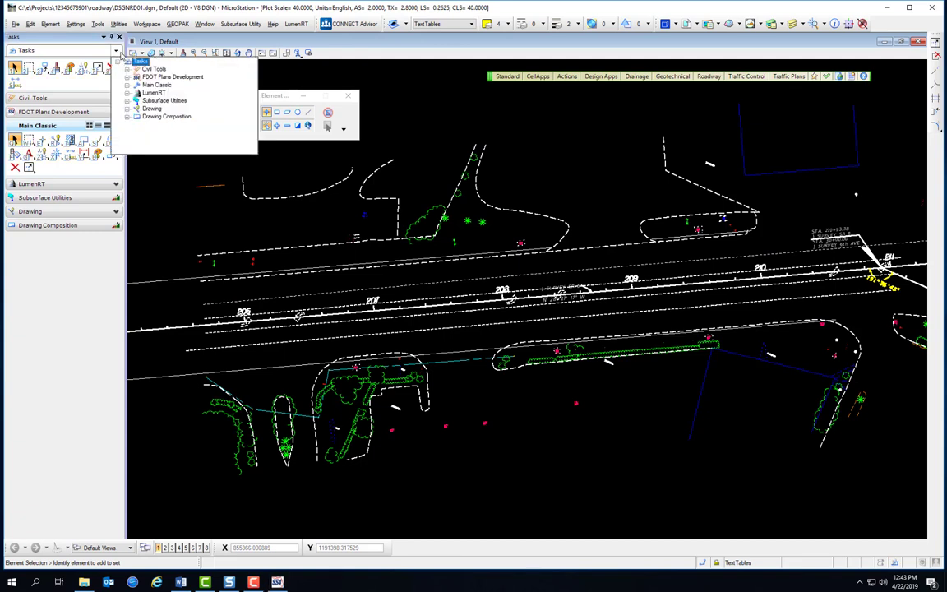
{"action": "left_click", "coordinate": [158, 86]}
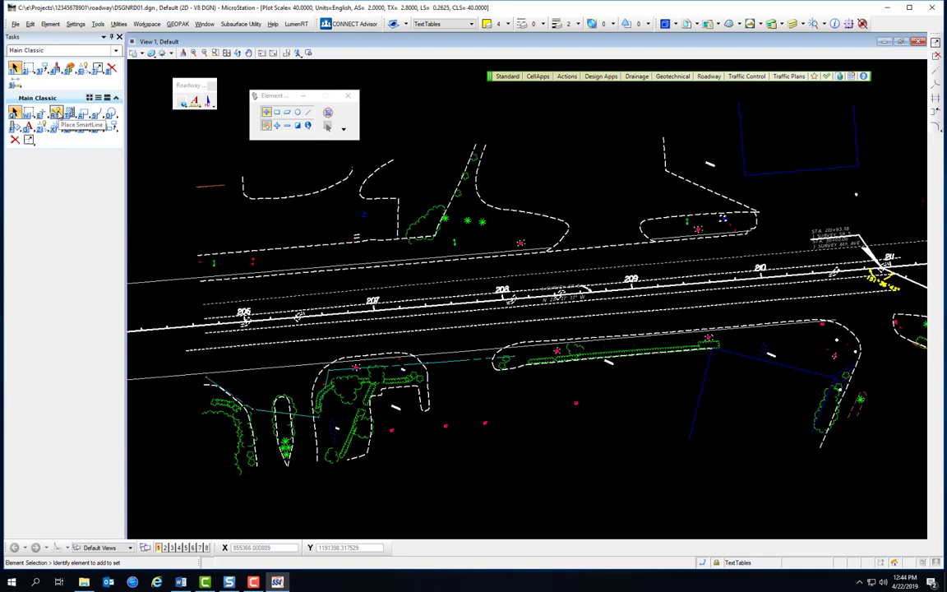
{"action": "left_click", "coordinate": [56, 113]}
{"action": "left_click", "coordinate": [110, 119]}
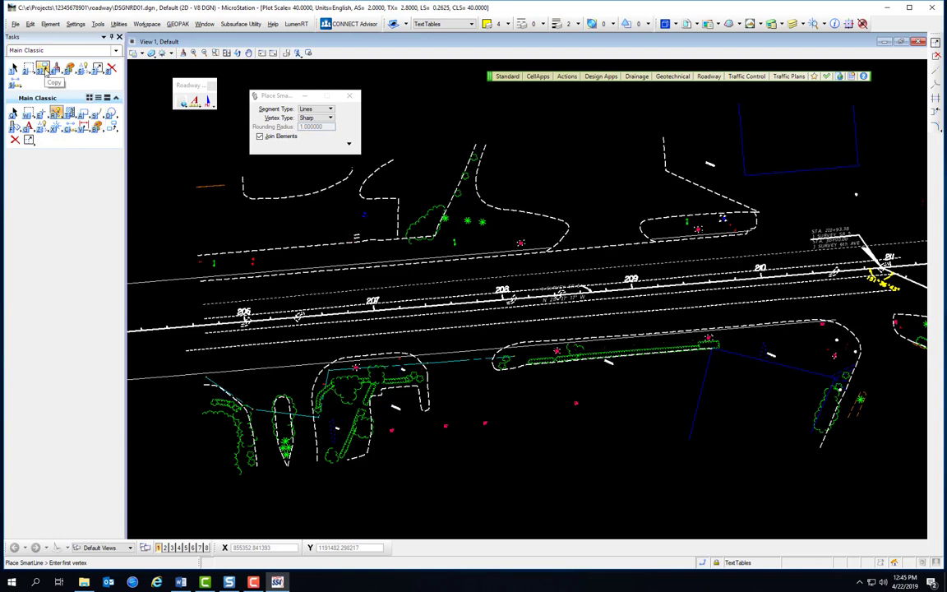
Step: Open Manipulate as a floating toolbox and activate its Copy tool
{"action": "left_click", "coordinate": [45, 71]}
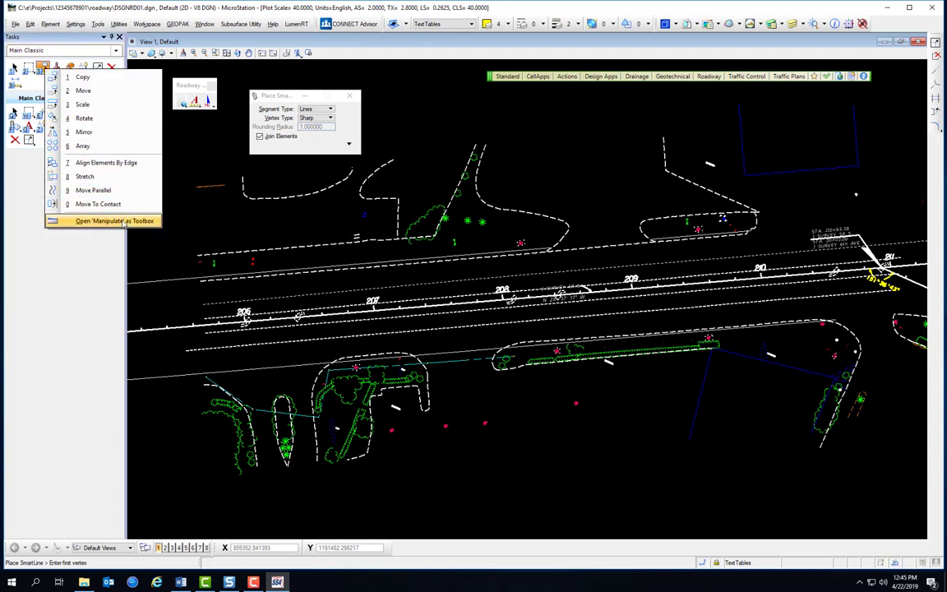
{"action": "left_click", "coordinate": [114, 220]}
{"action": "left_click", "coordinate": [140, 230]}
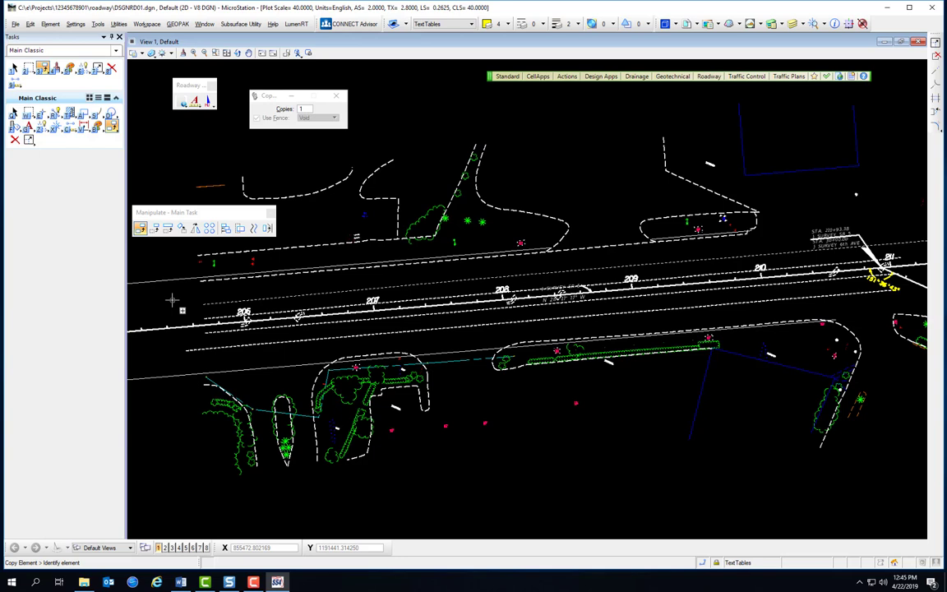
Step: Dock the Copy Element tool settings window beside the drawing view, set it to auto-hide and reveal it from its collapsed state
{"action": "mouse_move", "coordinate": [271, 95]}
{"action": "left_mouse_down"}
{"action": "mouse_move", "coordinate": [332, 290]}
{"action": "mouse_move", "coordinate": [25, 289]}
{"action": "mouse_move", "coordinate": [51, 297]}
{"action": "mouse_move", "coordinate": [121, 263]}
{"action": "mouse_move", "coordinate": [57, 269]}
{"action": "mouse_move", "coordinate": [119, 294]}
{"action": "mouse_move", "coordinate": [35, 327]}
{"action": "mouse_move", "coordinate": [46, 261]}
{"action": "mouse_move", "coordinate": [59, 260]}
{"action": "mouse_move", "coordinate": [219, 343]}
{"action": "mouse_move", "coordinate": [481, 280]}
{"action": "mouse_move", "coordinate": [553, 342]}
{"action": "mouse_move", "coordinate": [534, 285]}
{"action": "mouse_move", "coordinate": [530, 292]}
{"action": "mouse_move", "coordinate": [728, 309]}
{"action": "mouse_move", "coordinate": [916, 293]}
{"action": "mouse_move", "coordinate": [895, 279]}
{"action": "mouse_move", "coordinate": [644, 327]}
{"action": "mouse_move", "coordinate": [683, 279]}
{"action": "mouse_move", "coordinate": [911, 292]}
{"action": "left_mouse_up"}
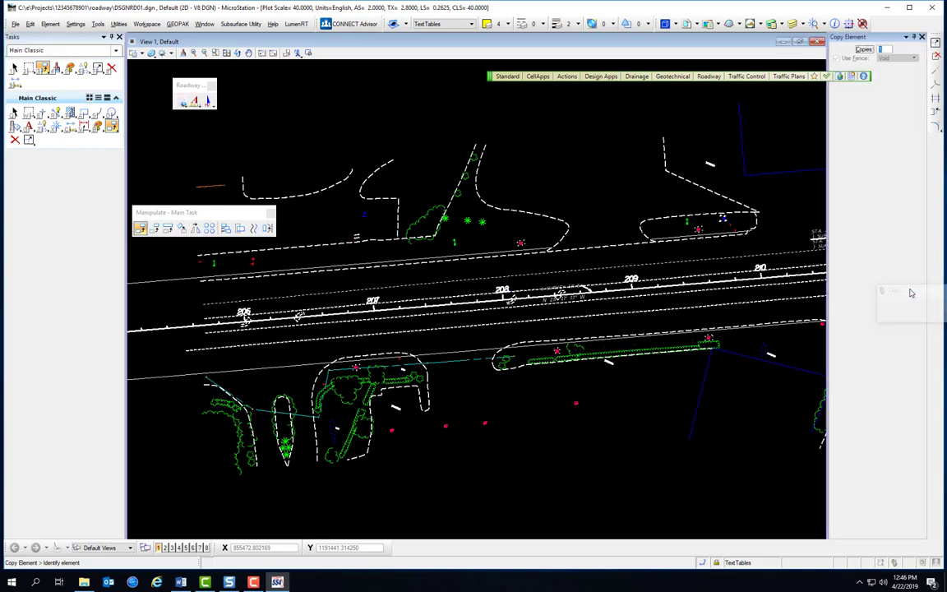
{"action": "left_click", "coordinate": [914, 38]}
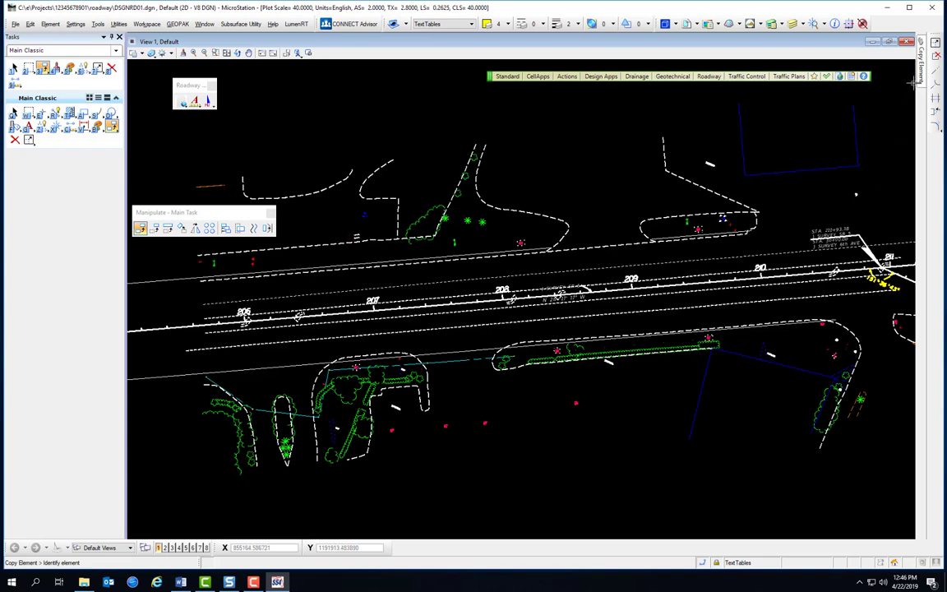
{"action": "mouse_move", "coordinate": [919, 85]}
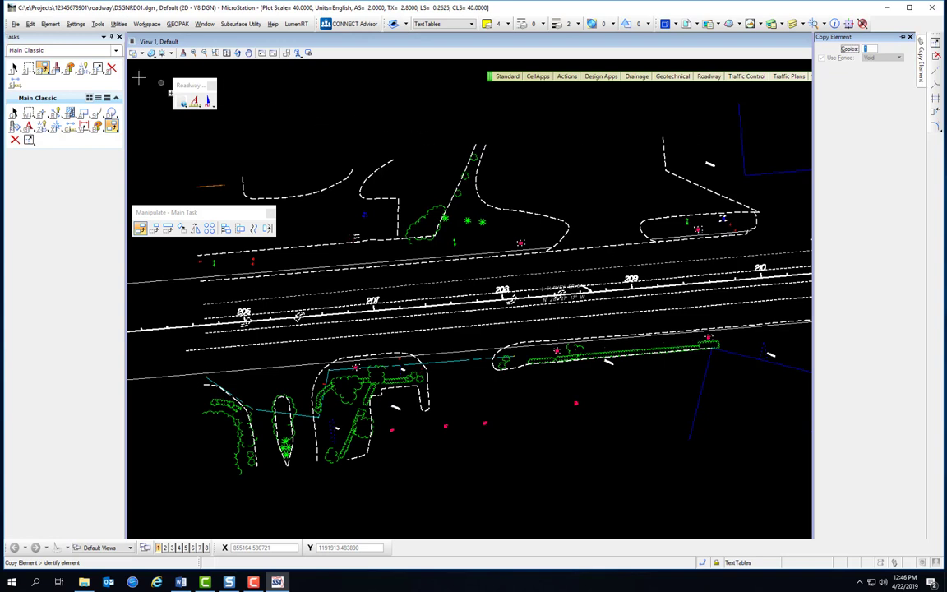
Step: View the Place Fence and Change Attributes settings in the docked tool settings window, and return to Element Selection
{"action": "left_click", "coordinate": [29, 68]}
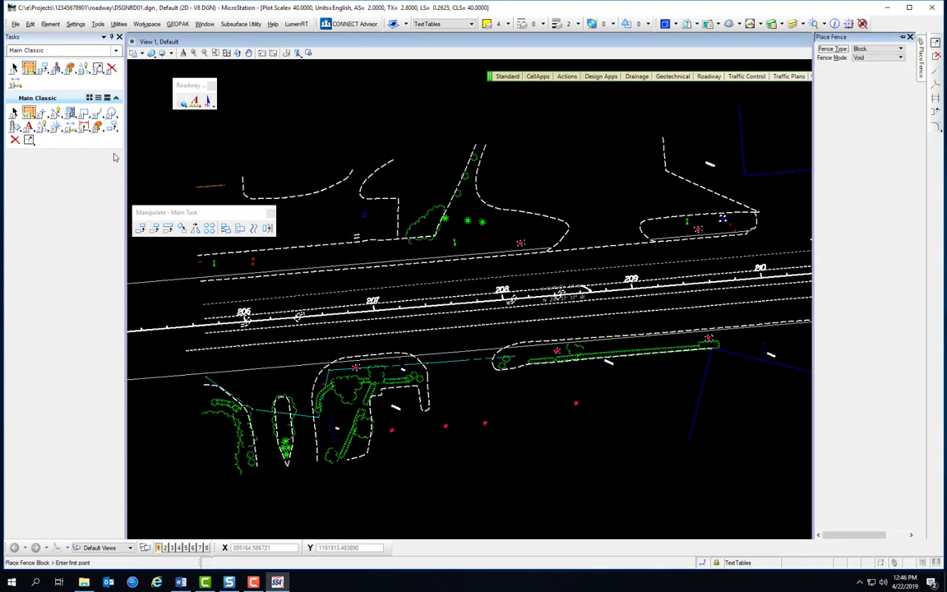
{"action": "left_click", "coordinate": [98, 125]}
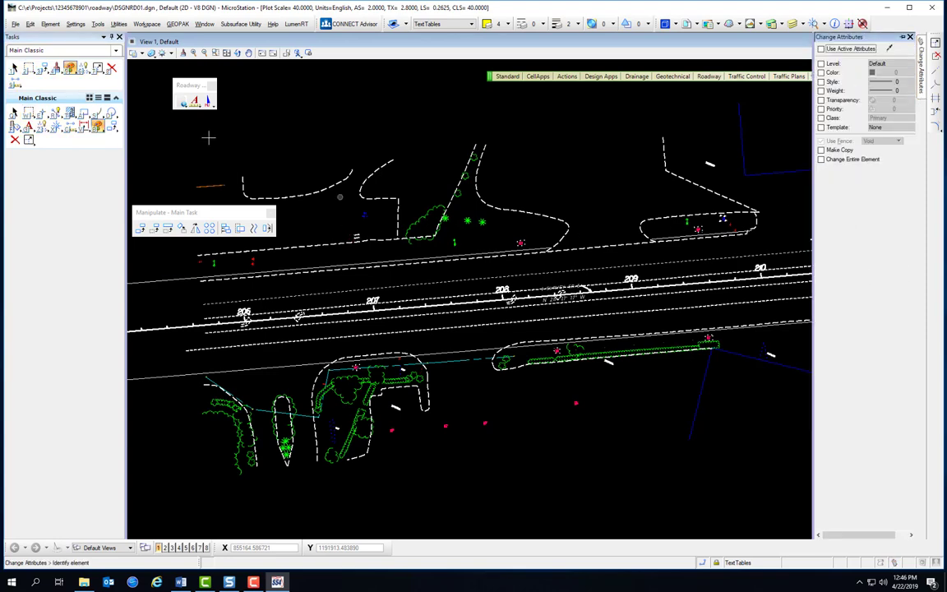
{"action": "key", "text": "Escape"}
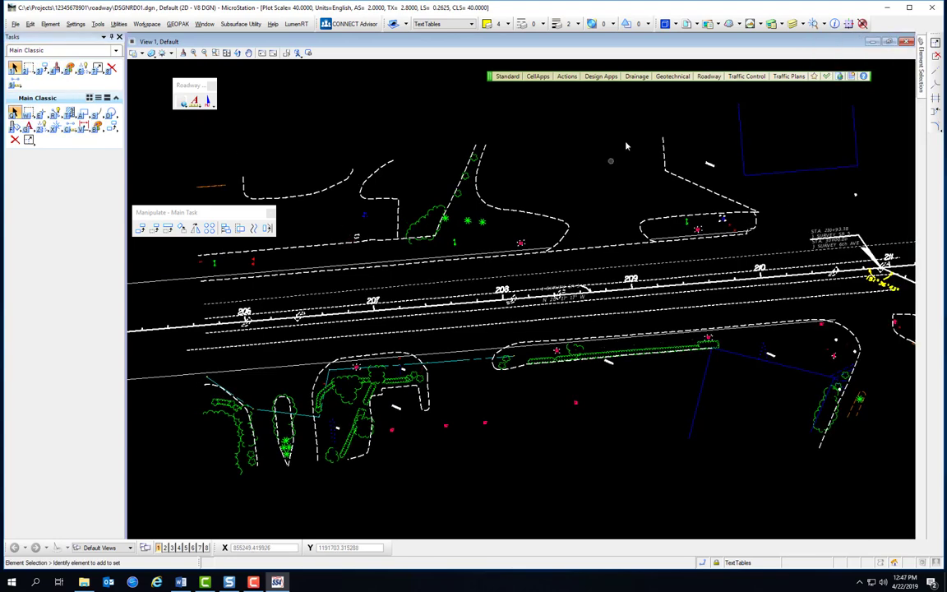
Step: Open the Models and References dialogs and move References to the upper part of the drawing view
{"action": "left_click", "coordinate": [665, 24]}
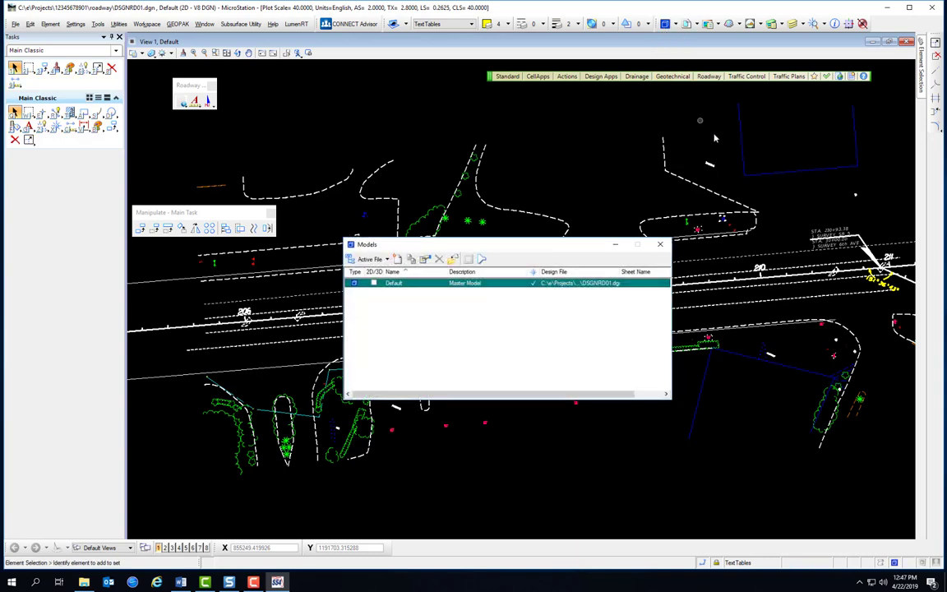
{"action": "left_click", "coordinate": [688, 25]}
{"action": "left_click_drag", "start_coordinate": [498, 146], "coordinate": [610, 126]}
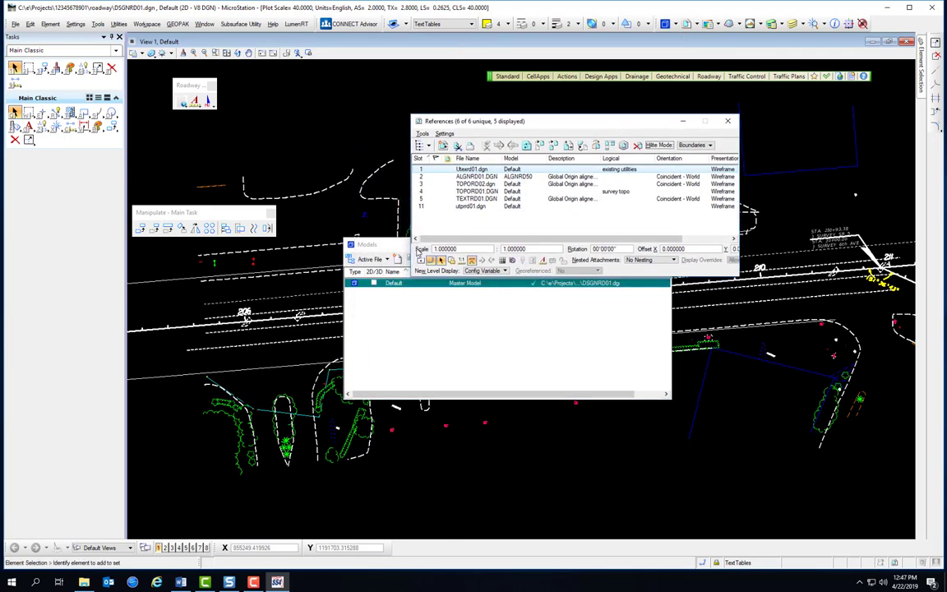
Step: Dock the Models and References dialogs below the drawing view and set both to auto-hide
{"action": "left_click_drag", "start_coordinate": [378, 245], "coordinate": [524, 306]}
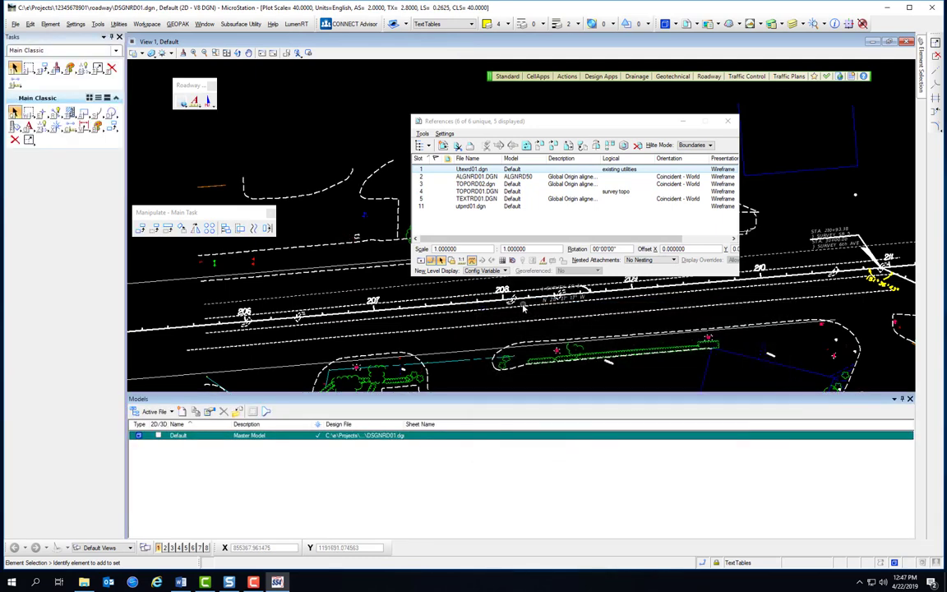
{"action": "left_click", "coordinate": [902, 398]}
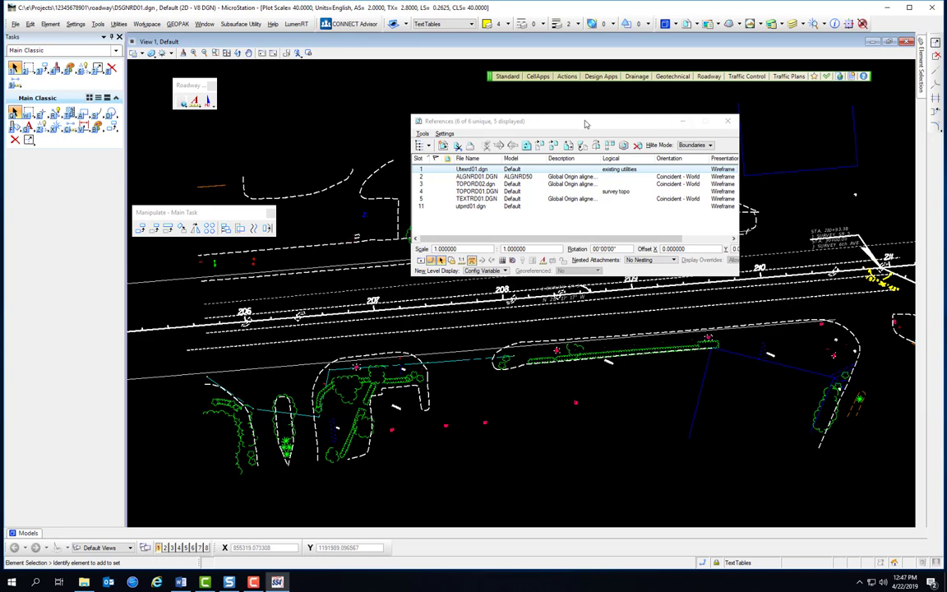
{"action": "left_click_drag", "start_coordinate": [634, 122], "coordinate": [522, 297]}
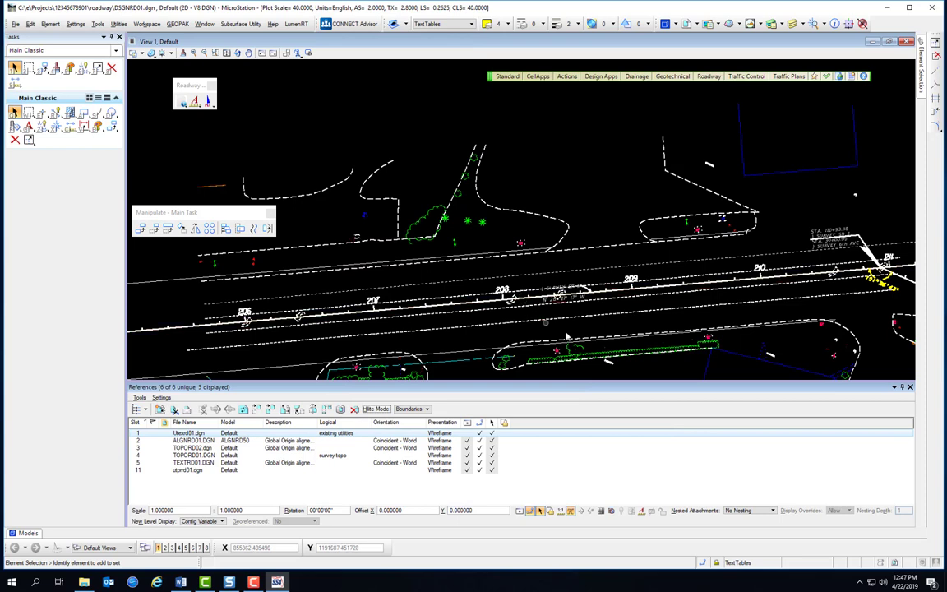
{"action": "left_click", "coordinate": [901, 387]}
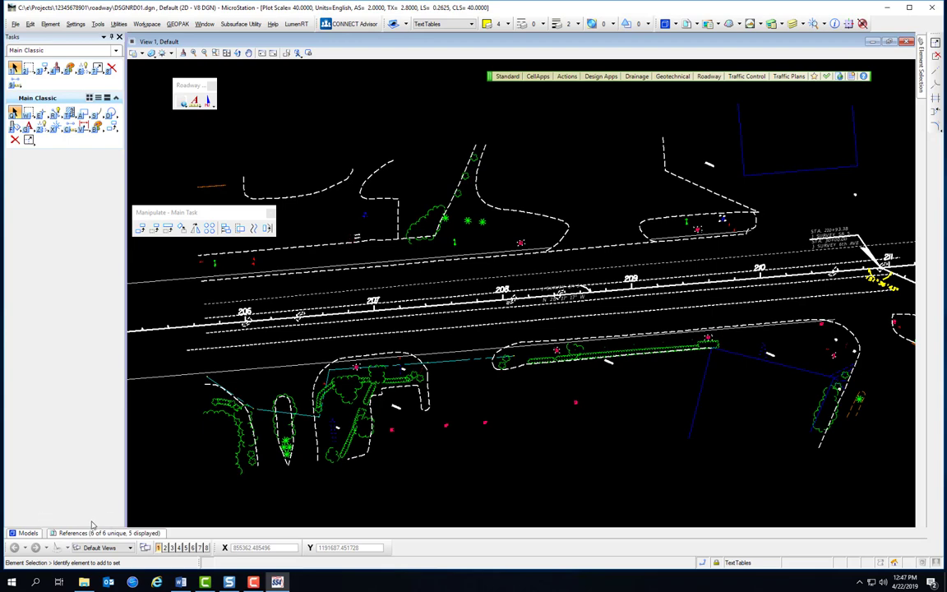
Step: Reveal the auto-hidden Models and References dialogs alternately, finishing with the References list on display
{"action": "mouse_move", "coordinate": [91, 533]}
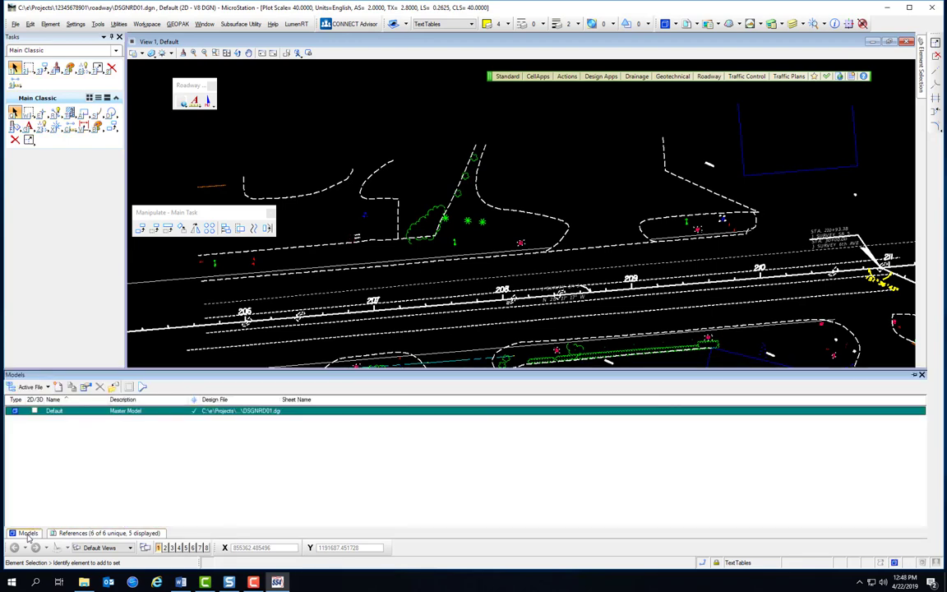
{"action": "left_click", "coordinate": [74, 533]}
{"action": "left_click", "coordinate": [27, 533]}
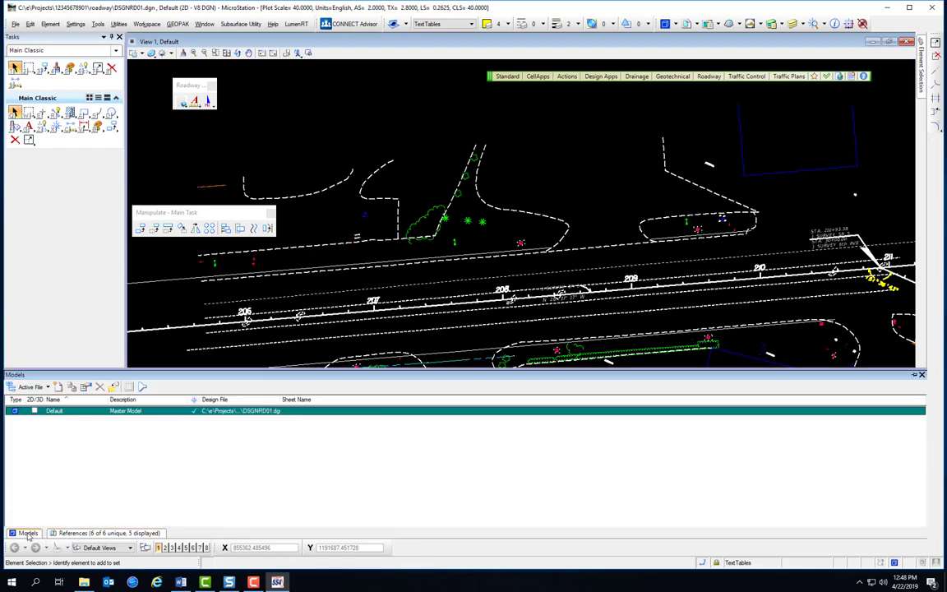
{"action": "left_click", "coordinate": [73, 534]}
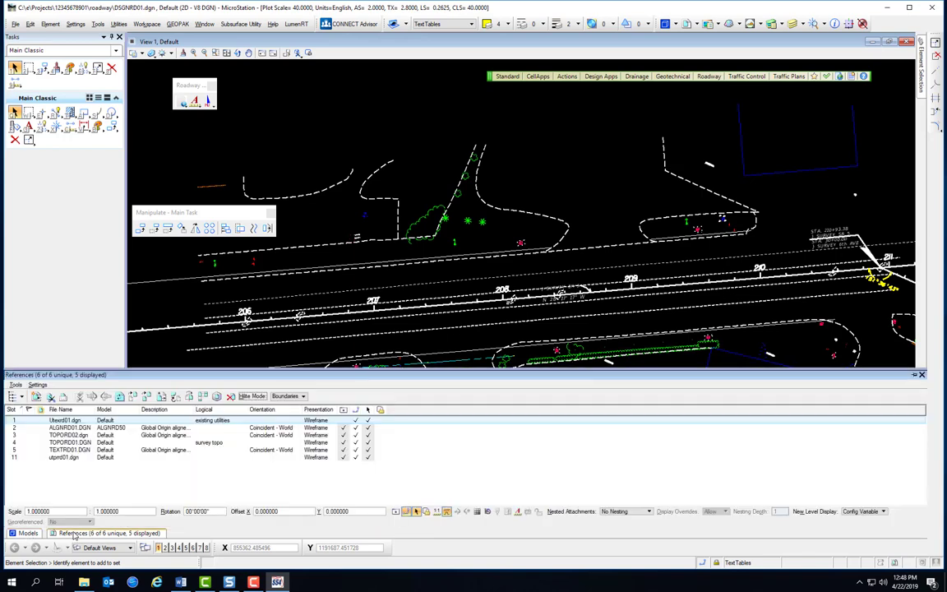
{"action": "left_click", "coordinate": [27, 533]}
{"action": "left_click", "coordinate": [74, 534]}
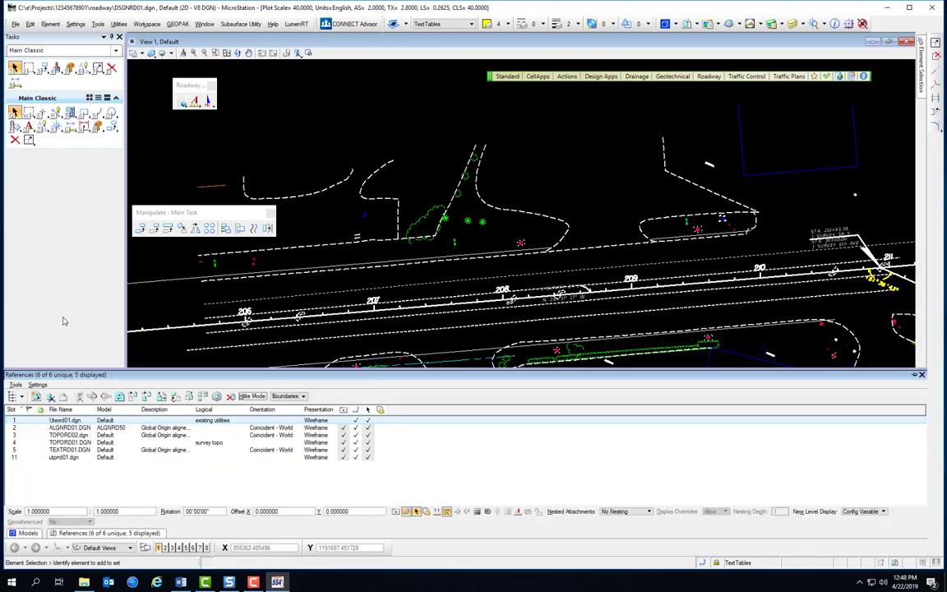